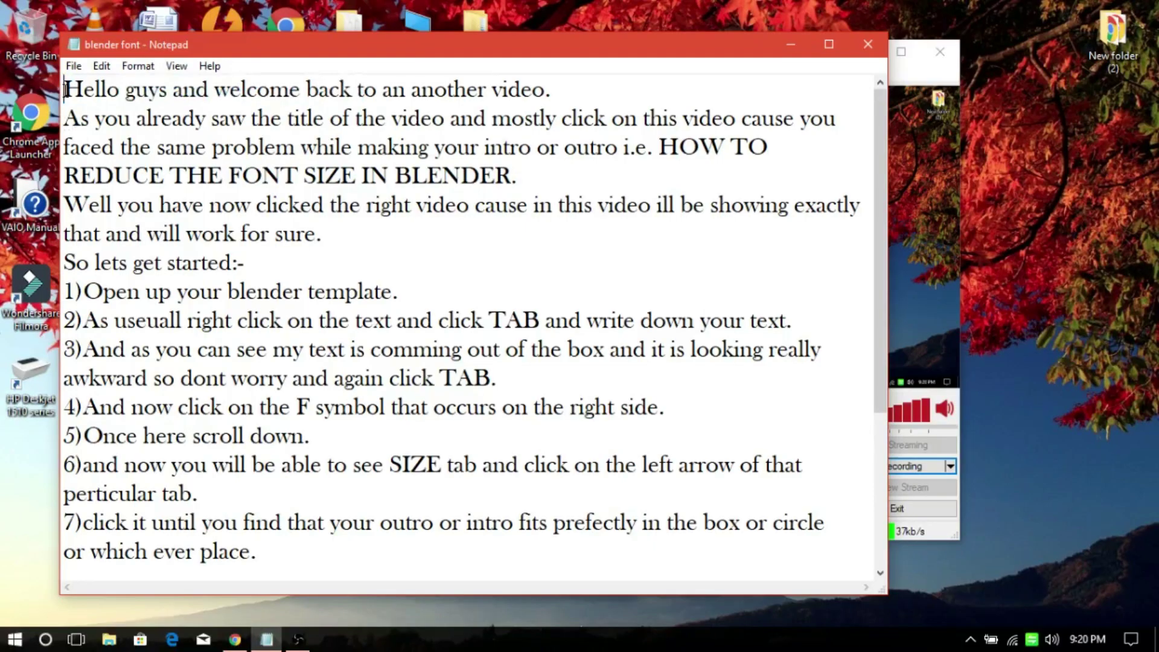
Step: Highlight the greeting and first three lines of the tutorial notes one by one
{"action": "key", "text": "shift+Right"}
{"action": "key", "text": "shift+Right"}
{"action": "key", "text": "shift+Right"}
{"action": "key", "text": "shift+Right"}
{"action": "key", "text": "shift+Right"}
{"action": "key", "text": "shift+Right"}
{"action": "key", "text": "shift+Right"}
{"action": "key", "text": "shift+Right"}
{"action": "key", "text": "shift+Right"}
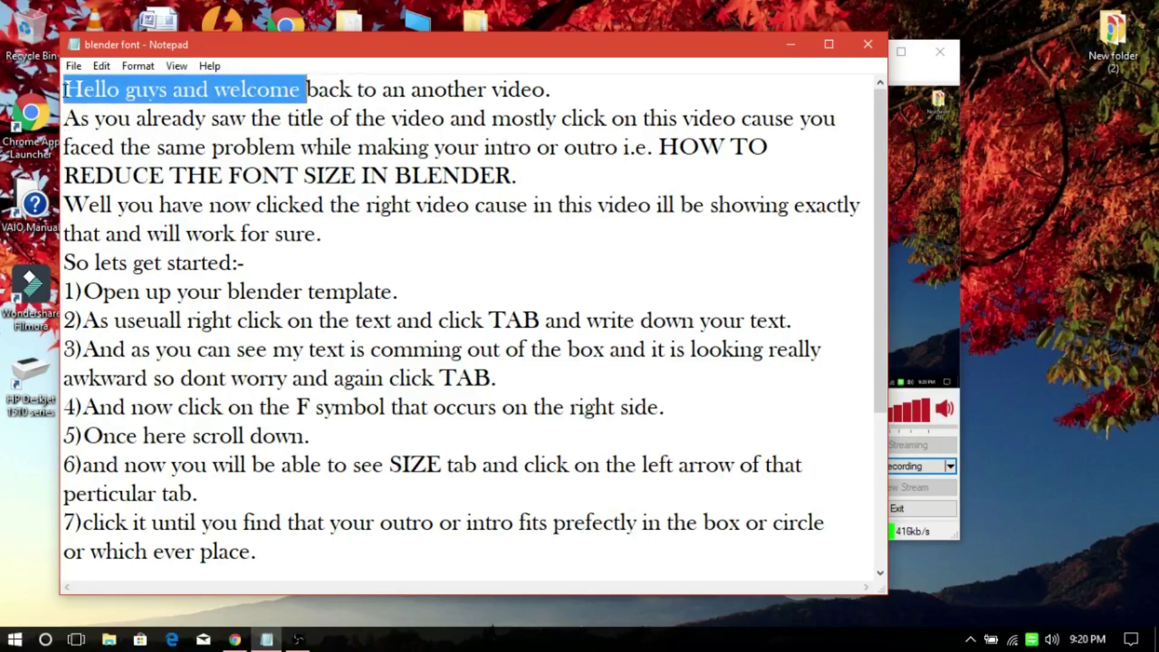
{"action": "key", "text": "shift+Right"}
{"action": "key", "text": "shift+Right"}
{"action": "key", "text": "shift+Right"}
{"action": "key", "text": "shift+Right"}
{"action": "key", "text": "shift+Right"}
{"action": "key", "text": "shift+Right"}
{"action": "key", "text": "shift+Right"}
{"action": "key", "text": "shift+Right"}
{"action": "key", "text": "shift+Right"}
{"action": "key", "text": "shift+Right"}
{"action": "key", "text": "shift+Right"}
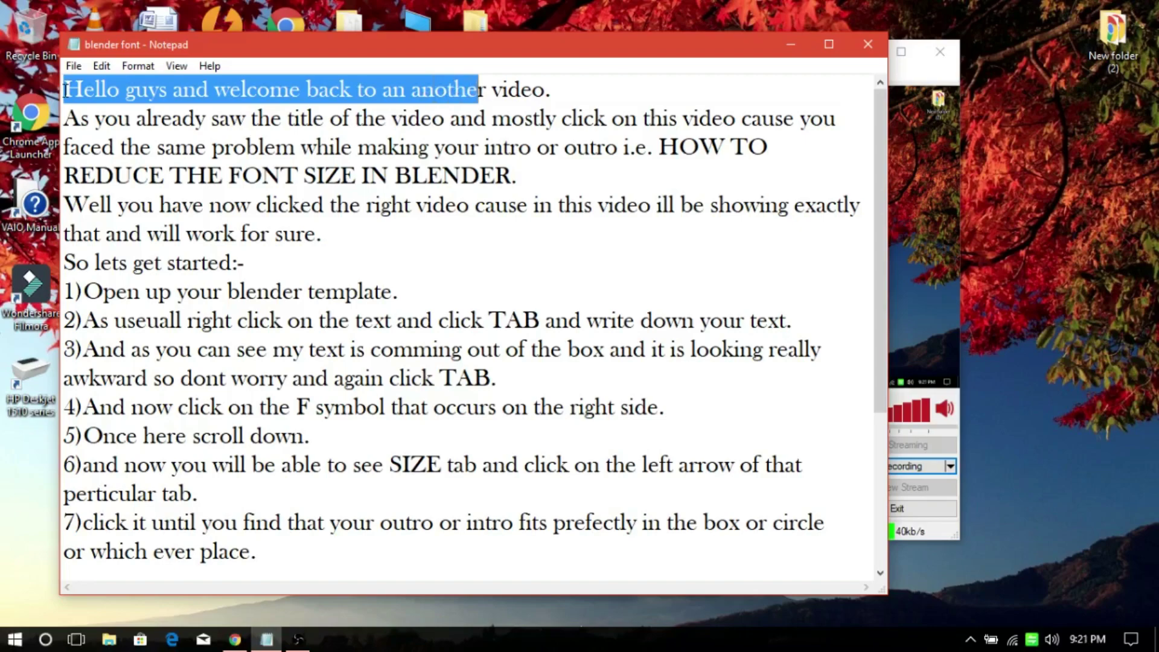
{"action": "key", "text": "shift+Right"}
{"action": "key", "text": "shift+Right"}
{"action": "key", "text": "shift+Right"}
{"action": "key", "text": "shift+Right"}
{"action": "key", "text": "shift+Right"}
{"action": "key", "text": "shift+Right"}
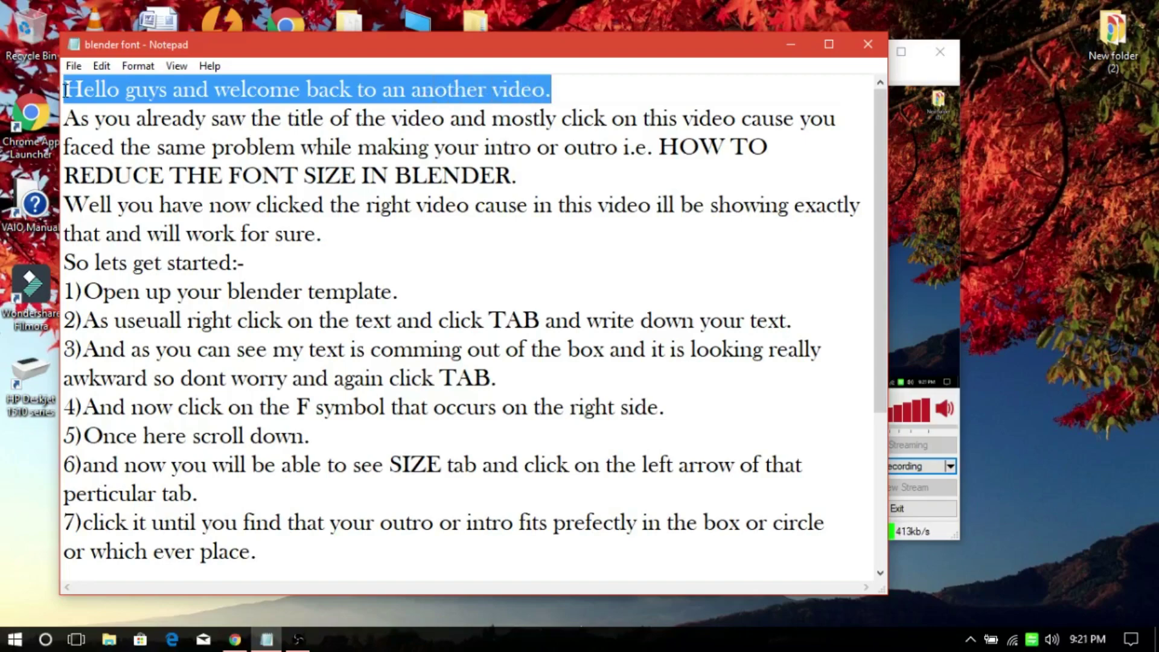
{"action": "left_click", "coordinate": [66, 120]}
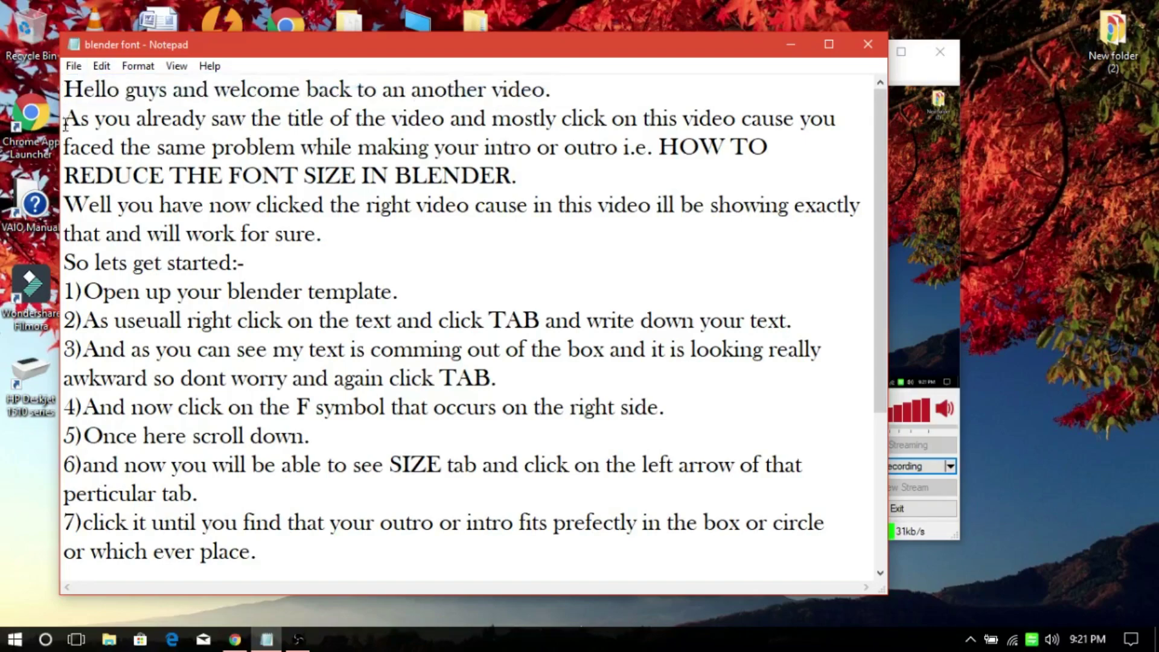
{"action": "key", "text": "shift+Right"}
{"action": "key", "text": "shift+Right"}
{"action": "key", "text": "shift+Right"}
{"action": "key", "text": "shift+Right"}
{"action": "key", "text": "shift+Right"}
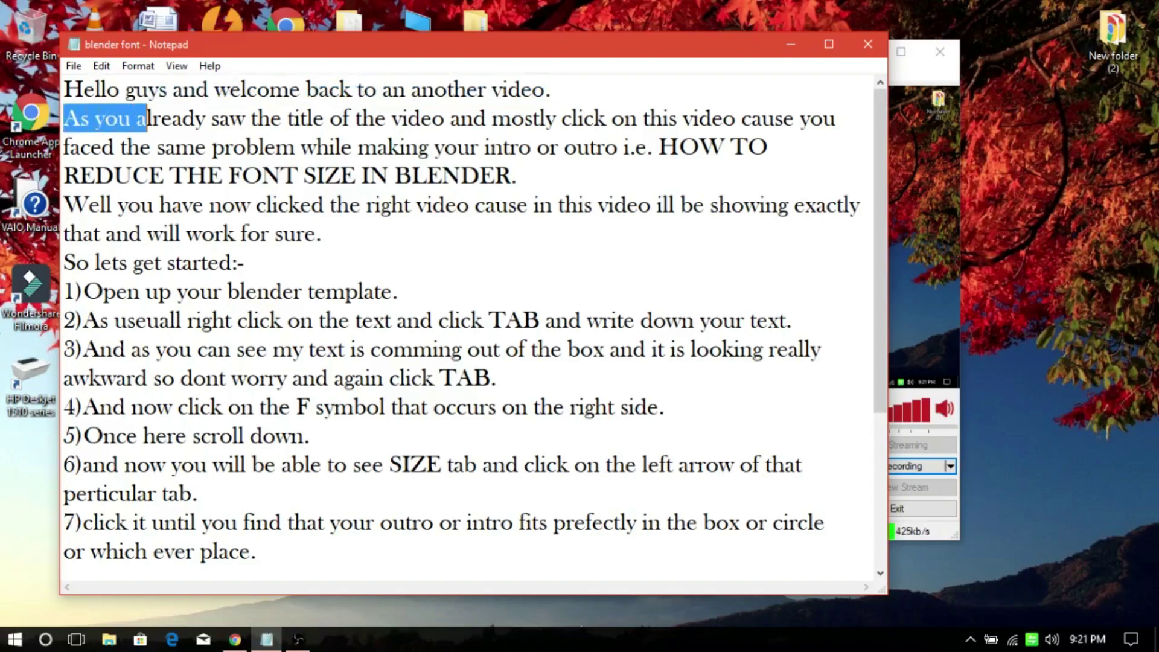
{"action": "key", "text": "shift+Right"}
{"action": "key", "text": "shift+Right"}
{"action": "key", "text": "shift+Right"}
{"action": "key", "text": "shift+Right"}
{"action": "key", "text": "shift+Right"}
{"action": "key", "text": "shift+Right"}
{"action": "key", "text": "shift+Right"}
{"action": "key", "text": "shift+Right"}
{"action": "key", "text": "shift+Right"}
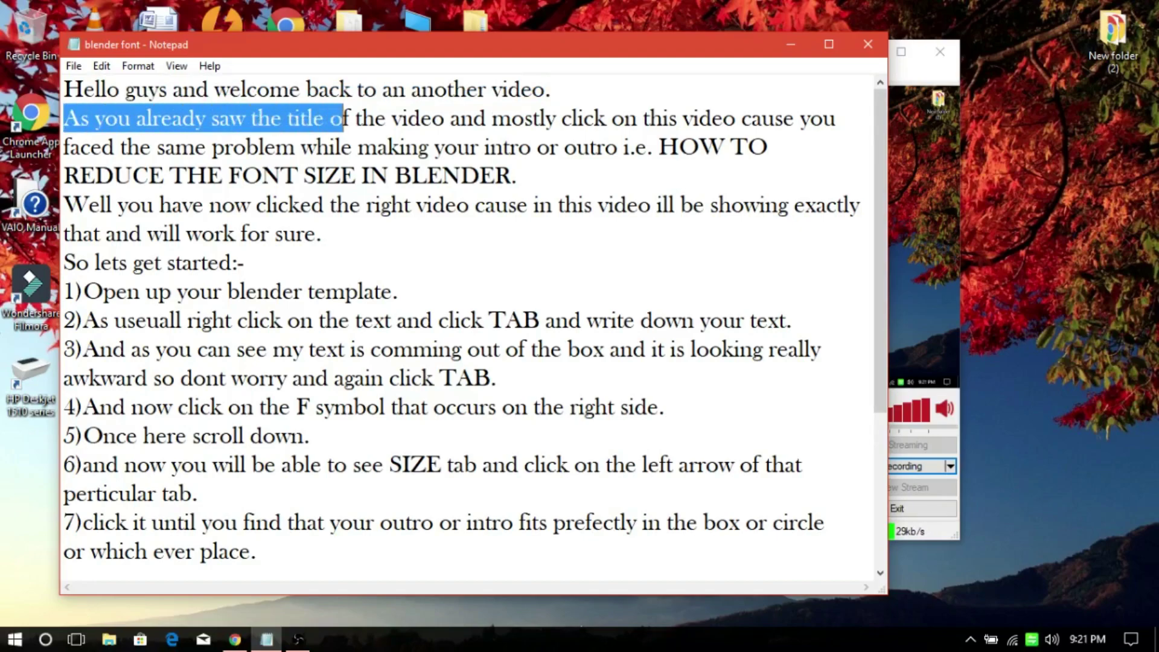
{"action": "key", "text": "shift+Right"}
{"action": "key", "text": "shift+Right"}
{"action": "key", "text": "shift+Right"}
{"action": "key", "text": "shift+Right"}
{"action": "key", "text": "shift+Right"}
{"action": "key", "text": "shift+Right"}
{"action": "key", "text": "shift+Right"}
{"action": "key", "text": "shift+Right"}
{"action": "key", "text": "shift+Right"}
{"action": "key", "text": "shift+Right"}
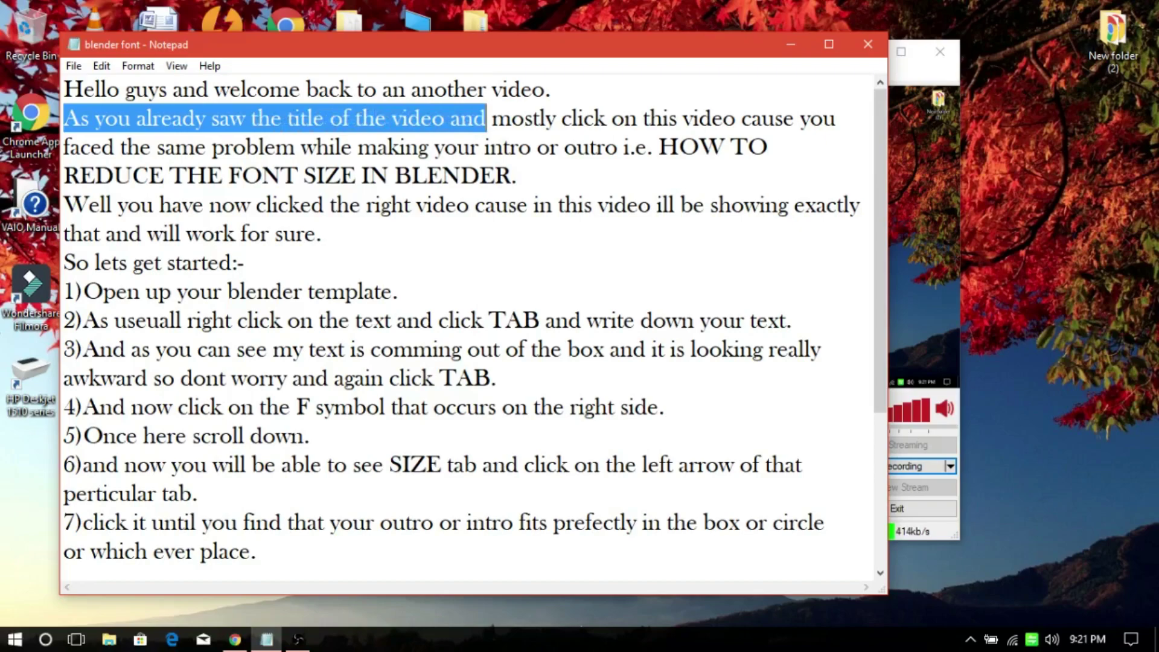
{"action": "key", "text": "shift+Right"}
{"action": "key", "text": "shift+Right"}
{"action": "key", "text": "shift+Right"}
{"action": "key", "text": "shift+Right"}
{"action": "key", "text": "shift+Right"}
{"action": "key", "text": "shift+Right"}
{"action": "key", "text": "shift+Right"}
{"action": "key", "text": "shift+Right"}
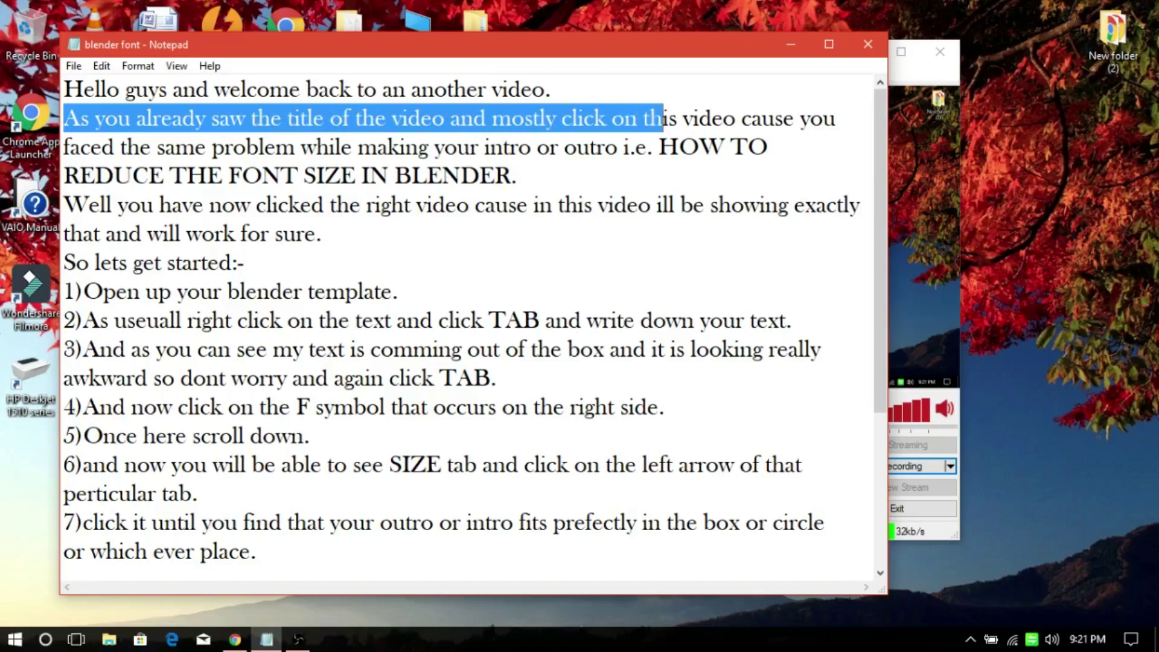
{"action": "key", "text": "shift+Right"}
{"action": "key", "text": "shift+Right"}
{"action": "key", "text": "shift+Right"}
{"action": "key", "text": "shift+Right"}
{"action": "key", "text": "shift+Right"}
{"action": "key", "text": "shift+Right"}
{"action": "key", "text": "shift+Right"}
{"action": "key", "text": "shift+Right"}
{"action": "key", "text": "shift+Right"}
{"action": "key", "text": "shift+Right"}
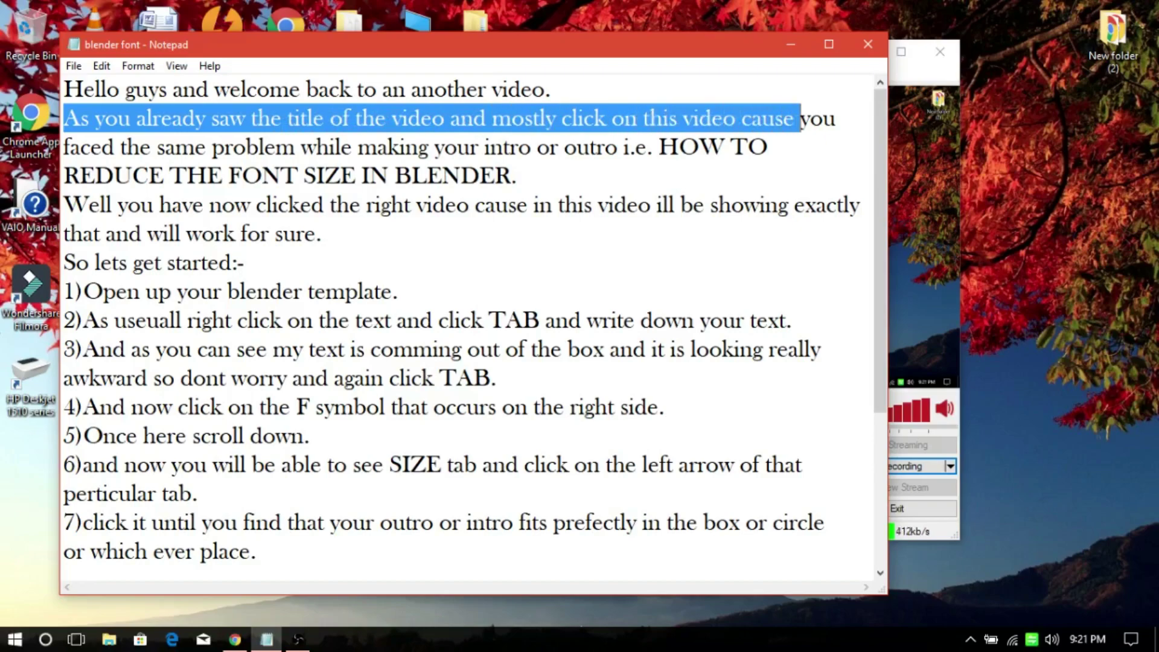
{"action": "key", "text": "shift+Right"}
{"action": "key", "text": "shift+Right"}
{"action": "key", "text": "shift+Right"}
{"action": "key", "text": "Down"}
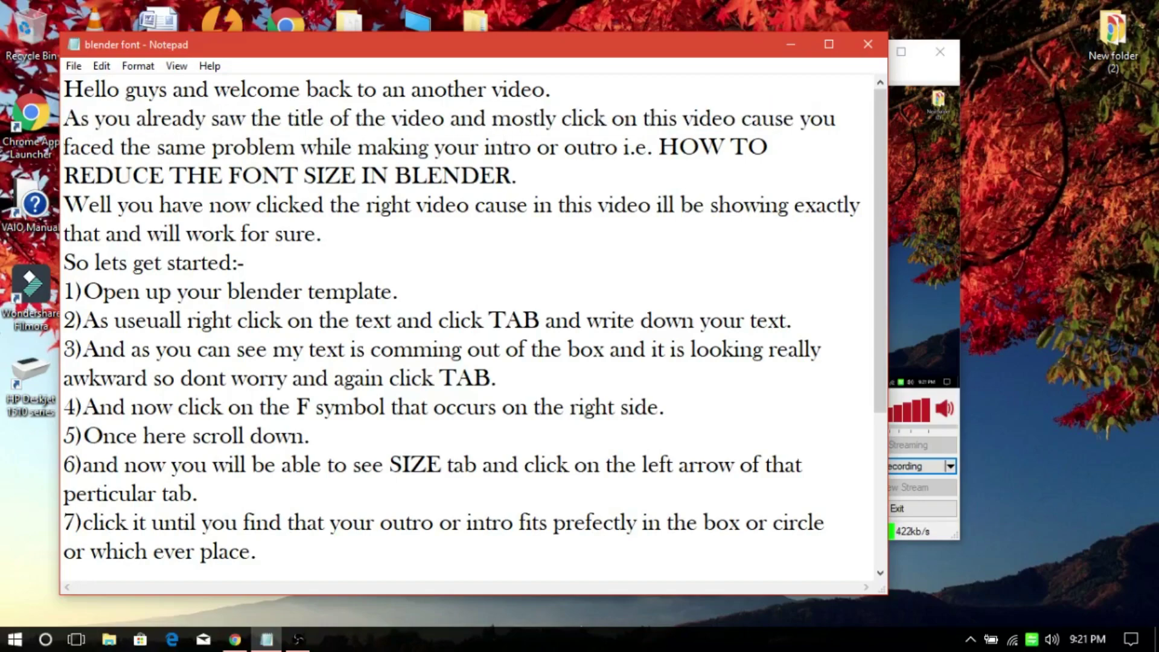
{"action": "key", "text": "shift+Right"}
{"action": "key", "text": "shift+Right"}
{"action": "key", "text": "shift+Right"}
{"action": "key", "text": "shift+Right"}
{"action": "key", "text": "shift+Right"}
{"action": "key", "text": "shift+Right"}
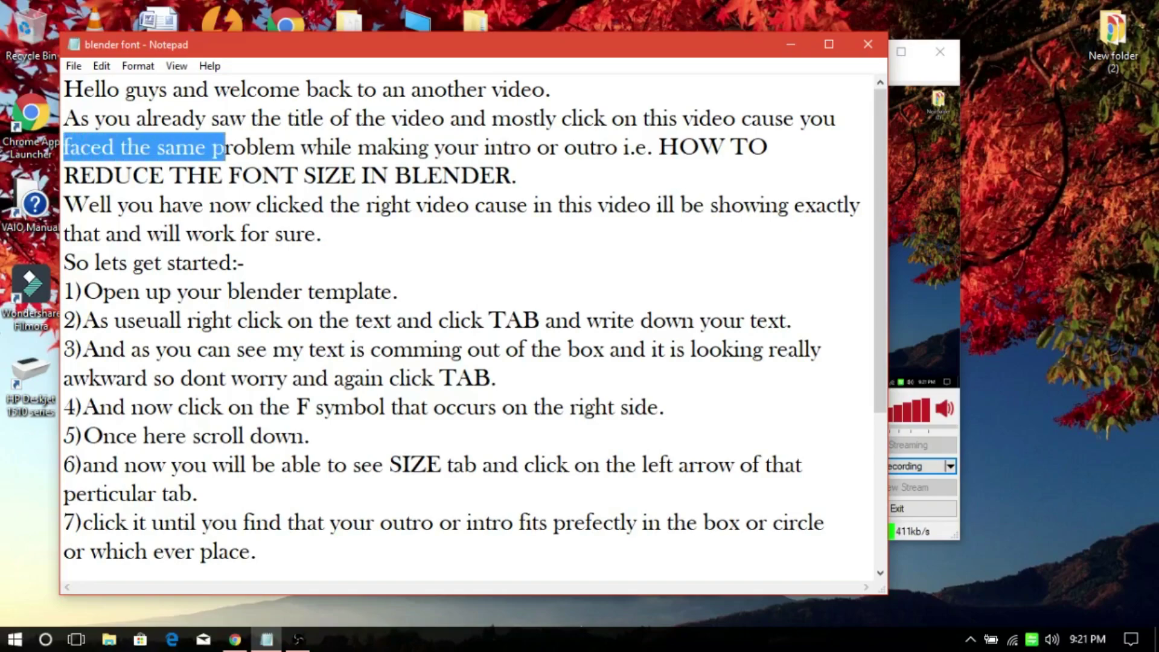
{"action": "key", "text": "shift+Right"}
{"action": "key", "text": "shift+Right"}
{"action": "key", "text": "shift+Right"}
{"action": "key", "text": "shift+Right"}
{"action": "key", "text": "shift+Right"}
{"action": "key", "text": "shift+Right"}
{"action": "key", "text": "shift+Right"}
{"action": "key", "text": "shift+Right"}
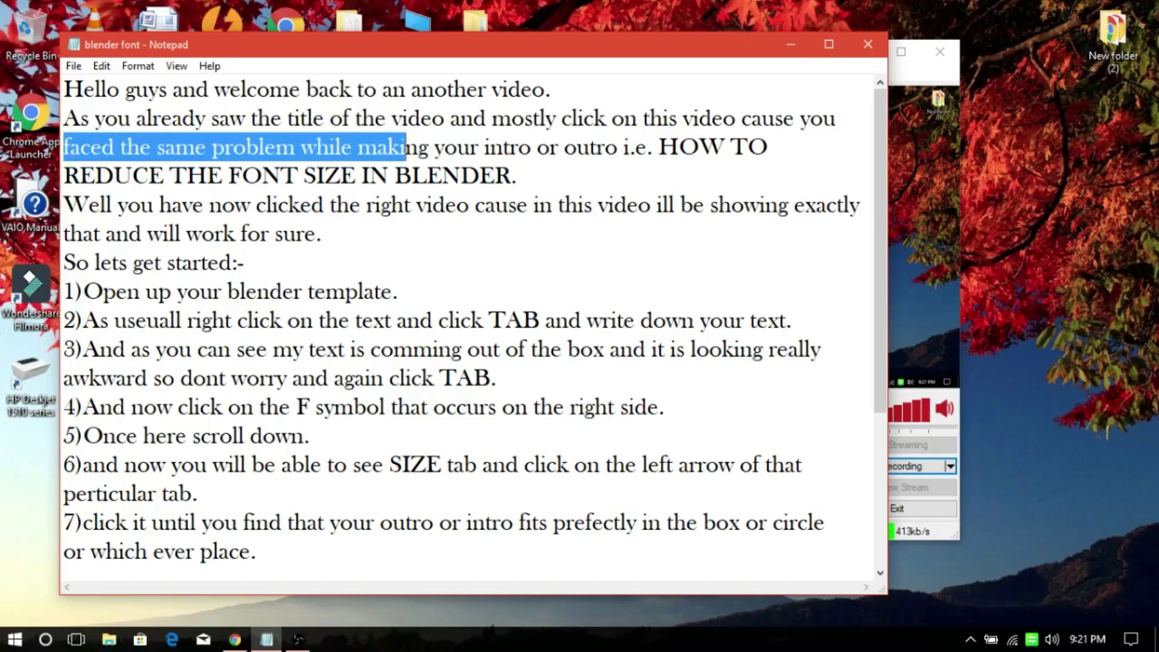
{"action": "key", "text": "shift+Right"}
{"action": "key", "text": "shift+Right"}
{"action": "key", "text": "shift+Right"}
{"action": "key", "text": "shift+Right"}
{"action": "key", "text": "shift+Right"}
{"action": "key", "text": "shift+Right"}
{"action": "key", "text": "shift+Right"}
{"action": "key", "text": "shift+Right"}
{"action": "key", "text": "shift+Right"}
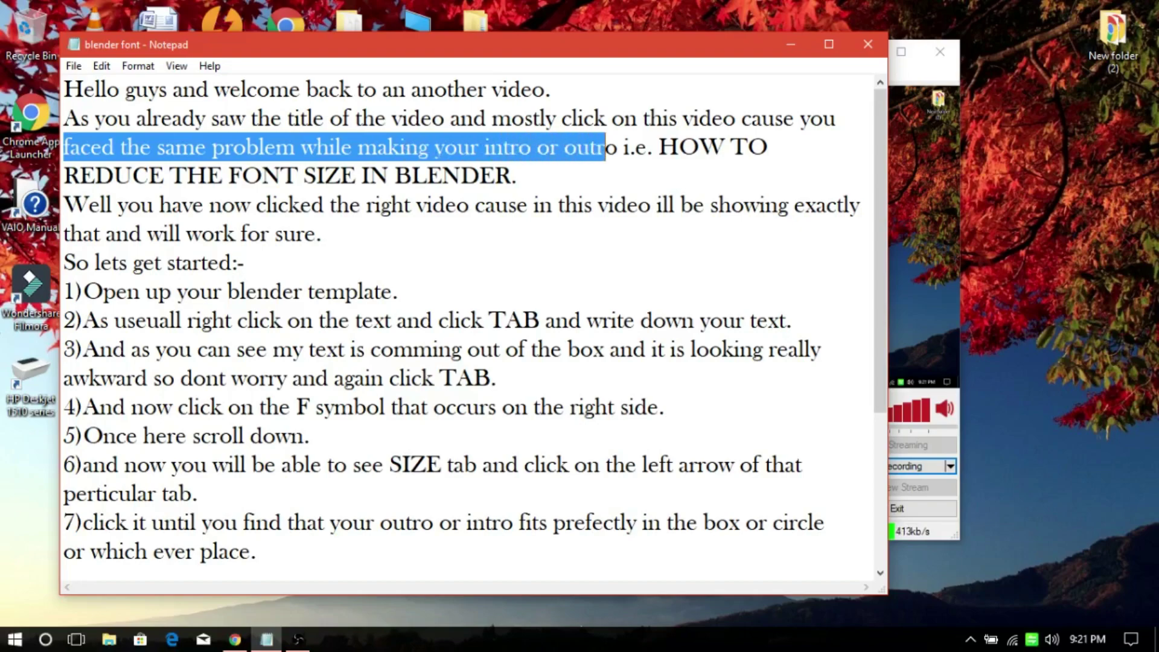
{"action": "key", "text": "shift+Right"}
{"action": "key", "text": "shift+Right"}
{"action": "key", "text": "shift+Right"}
{"action": "key", "text": "shift+Right"}
{"action": "key", "text": "shift+Right"}
{"action": "key", "text": "shift+Right"}
{"action": "key", "text": "shift+Right"}
{"action": "key", "text": "shift+Right"}
{"action": "key", "text": "shift+Right"}
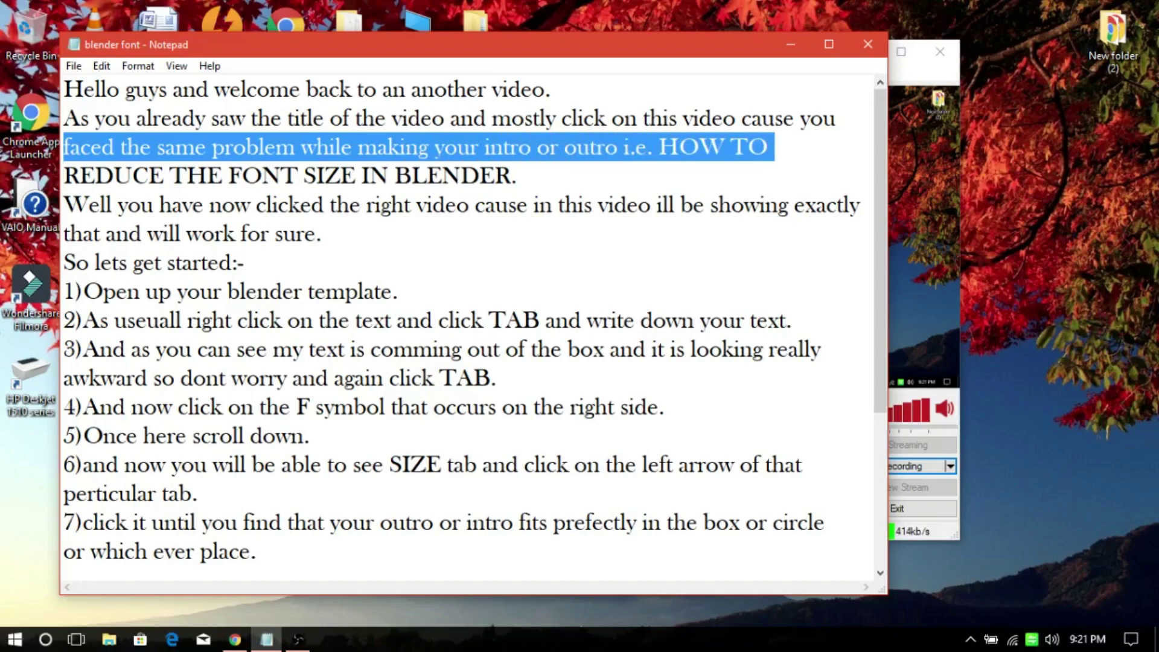
{"action": "key", "text": "Down"}
Step: Highlight the REDUCE THE FONT SIZE heading, the 'Well you have' lines and 'So lets get started'
{"action": "key", "text": "shift+Right"}
{"action": "key", "text": "shift+Right"}
{"action": "key", "text": "shift+Right"}
{"action": "key", "text": "shift+Right"}
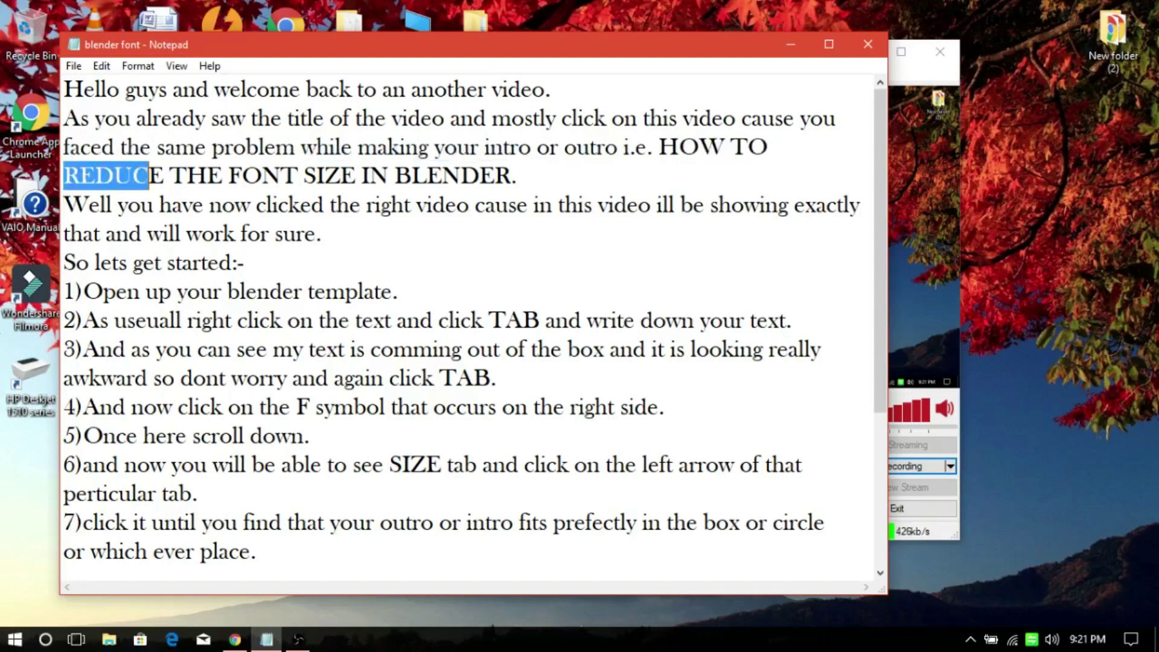
{"action": "key", "text": "shift+Right"}
{"action": "key", "text": "shift+Right"}
{"action": "key", "text": "shift+Right"}
{"action": "key", "text": "shift+Right"}
{"action": "key", "text": "shift+Right"}
{"action": "key", "text": "shift+Right"}
{"action": "key", "text": "shift+Right"}
{"action": "key", "text": "shift+Right"}
{"action": "key", "text": "shift+Right"}
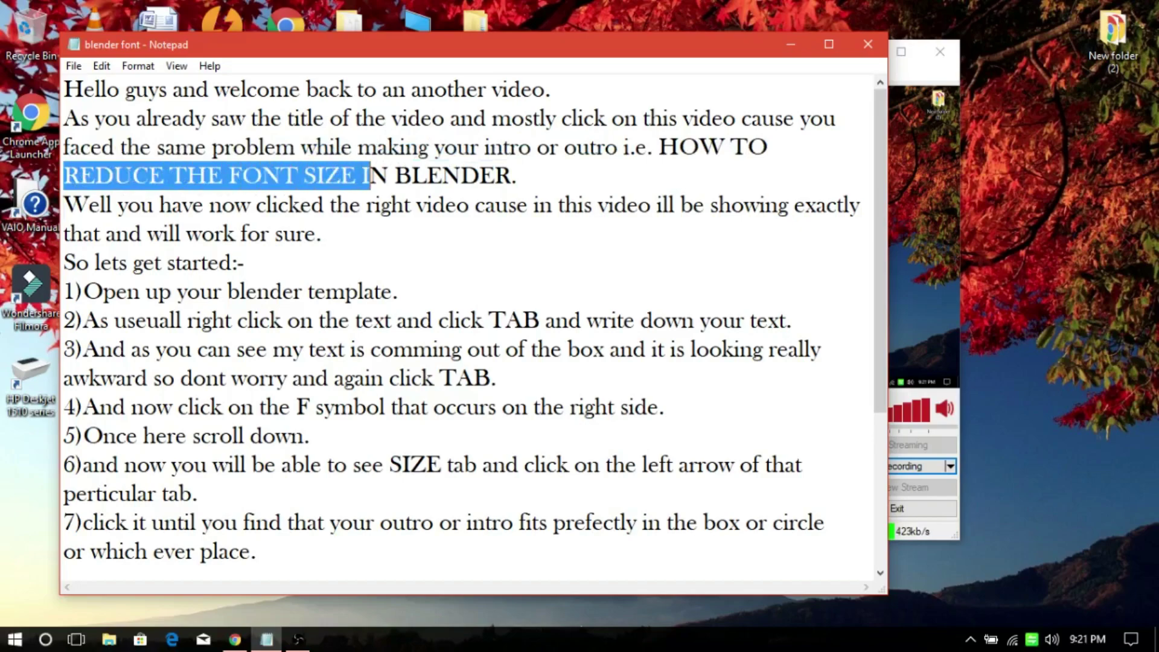
{"action": "key", "text": "shift+Right"}
{"action": "key", "text": "shift+Right"}
{"action": "key", "text": "shift+Right"}
{"action": "key", "text": "shift+Right"}
{"action": "key", "text": "Down"}
{"action": "key", "text": "Home"}
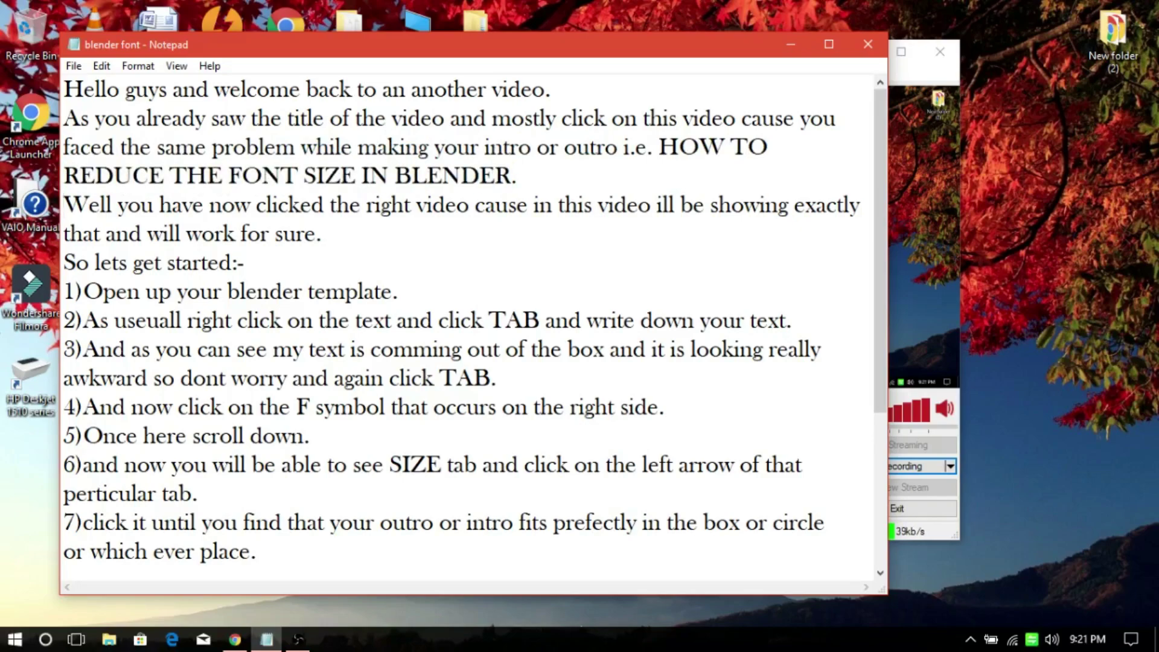
{"action": "key", "text": "shift+Right"}
{"action": "key", "text": "shift+Right"}
{"action": "key", "text": "shift+Right"}
{"action": "key", "text": "shift+Right"}
{"action": "key", "text": "shift+Right"}
{"action": "key", "text": "shift+Right"}
{"action": "key", "text": "shift+Right"}
{"action": "key", "text": "shift+Right"}
{"action": "key", "text": "shift+Right"}
{"action": "key", "text": "shift+Right"}
{"action": "key", "text": "shift+Right"}
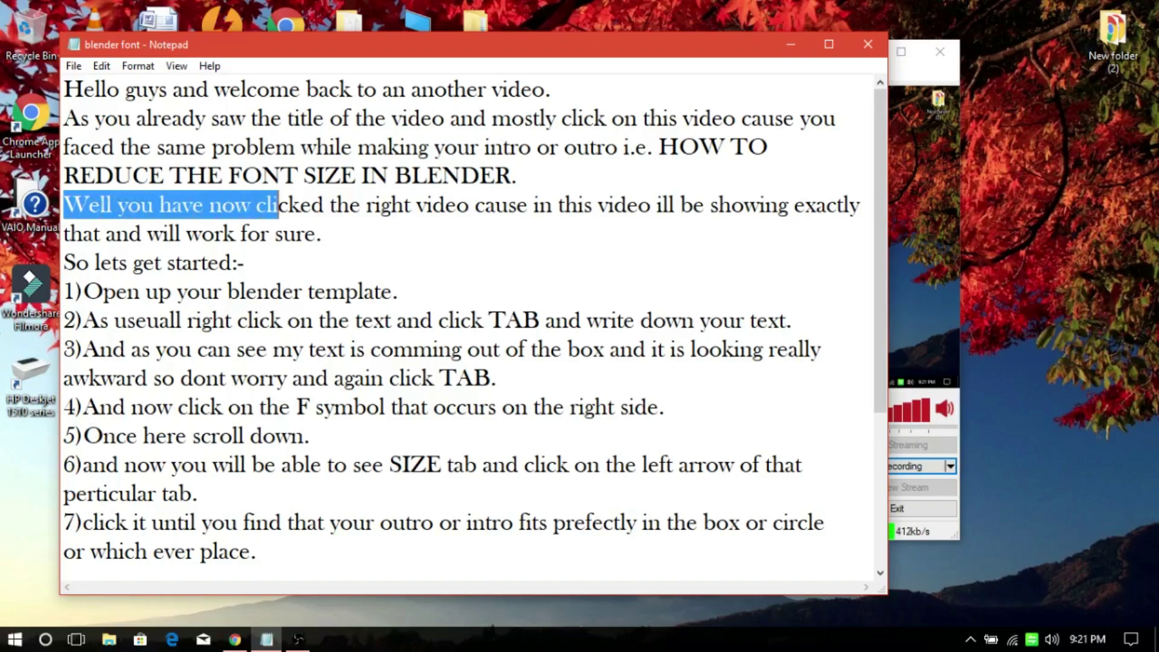
{"action": "key", "text": "shift+Right"}
{"action": "key", "text": "shift+Right"}
{"action": "key", "text": "shift+Right"}
{"action": "key", "text": "shift+Right"}
{"action": "key", "text": "shift+Right"}
{"action": "key", "text": "shift+Right"}
{"action": "key", "text": "shift+Right"}
{"action": "key", "text": "shift+Right"}
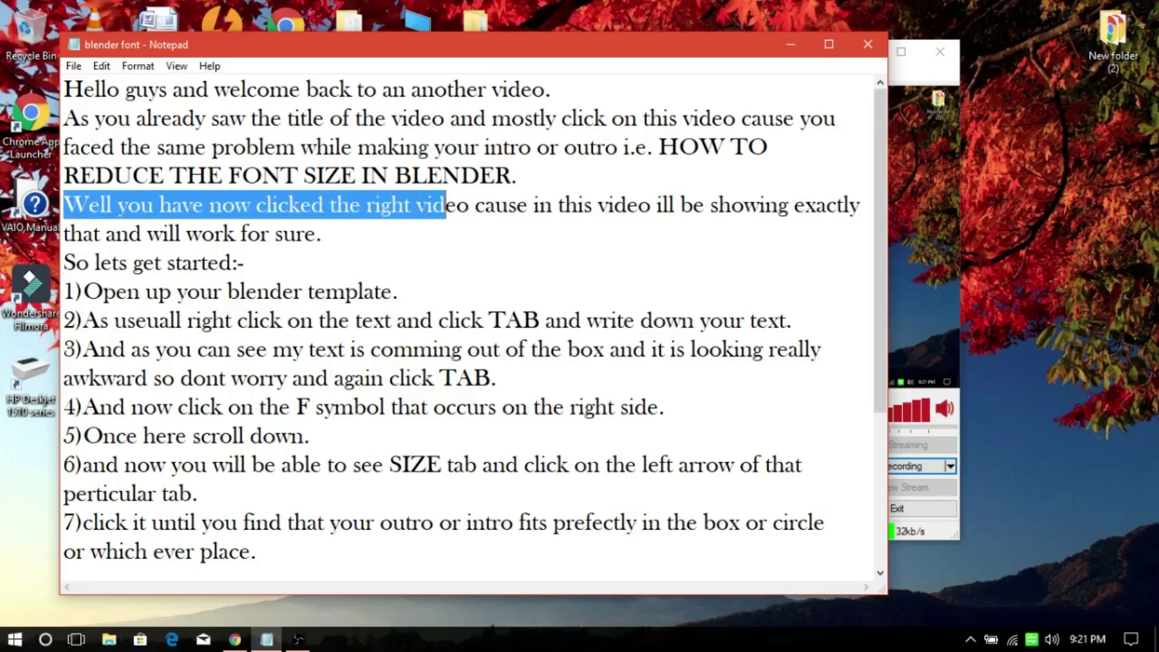
{"action": "key", "text": "shift+Right"}
{"action": "key", "text": "shift+Right"}
{"action": "key", "text": "shift+Right"}
{"action": "key", "text": "shift+Right"}
{"action": "key", "text": "shift+Right"}
{"action": "key", "text": "shift+Right"}
{"action": "key", "text": "shift+Right"}
{"action": "key", "text": "shift+Right"}
{"action": "key", "text": "shift+Right"}
{"action": "key", "text": "shift+Right"}
{"action": "key", "text": "shift+Right"}
{"action": "key", "text": "shift+Right"}
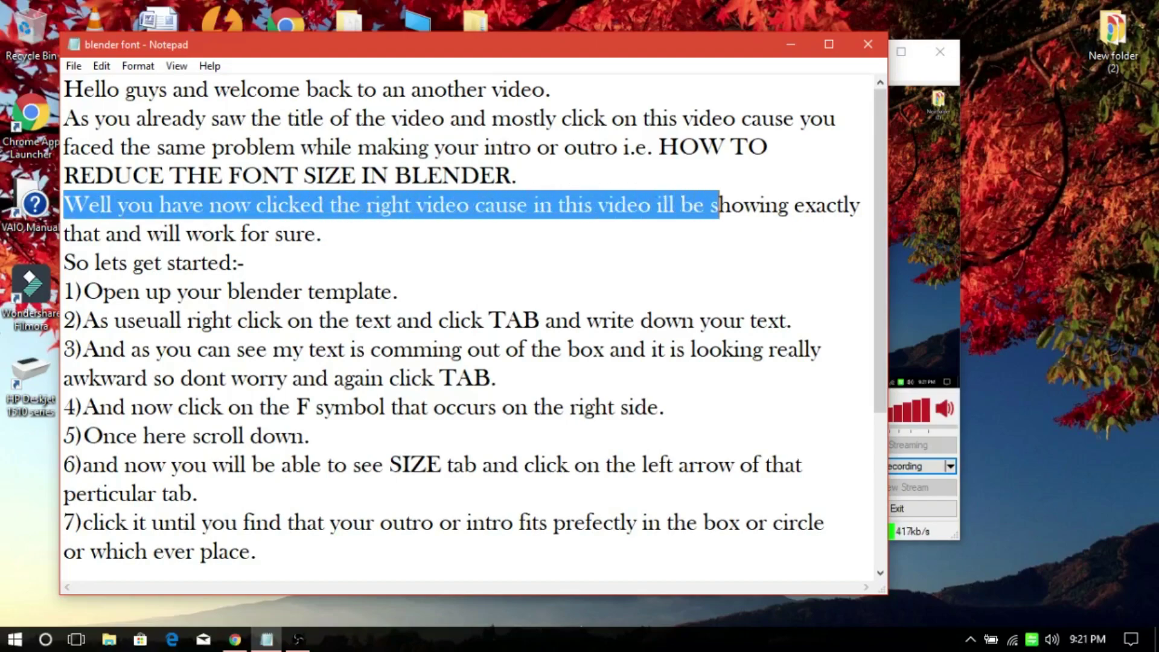
{"action": "key", "text": "shift+Right"}
{"action": "key", "text": "shift+Right"}
{"action": "key", "text": "shift+Right"}
{"action": "key", "text": "shift+Right"}
{"action": "key", "text": "shift+Right"}
{"action": "key", "text": "shift+Right"}
{"action": "key", "text": "shift+Right"}
{"action": "key", "text": "shift+Right"}
{"action": "key", "text": "shift+Right"}
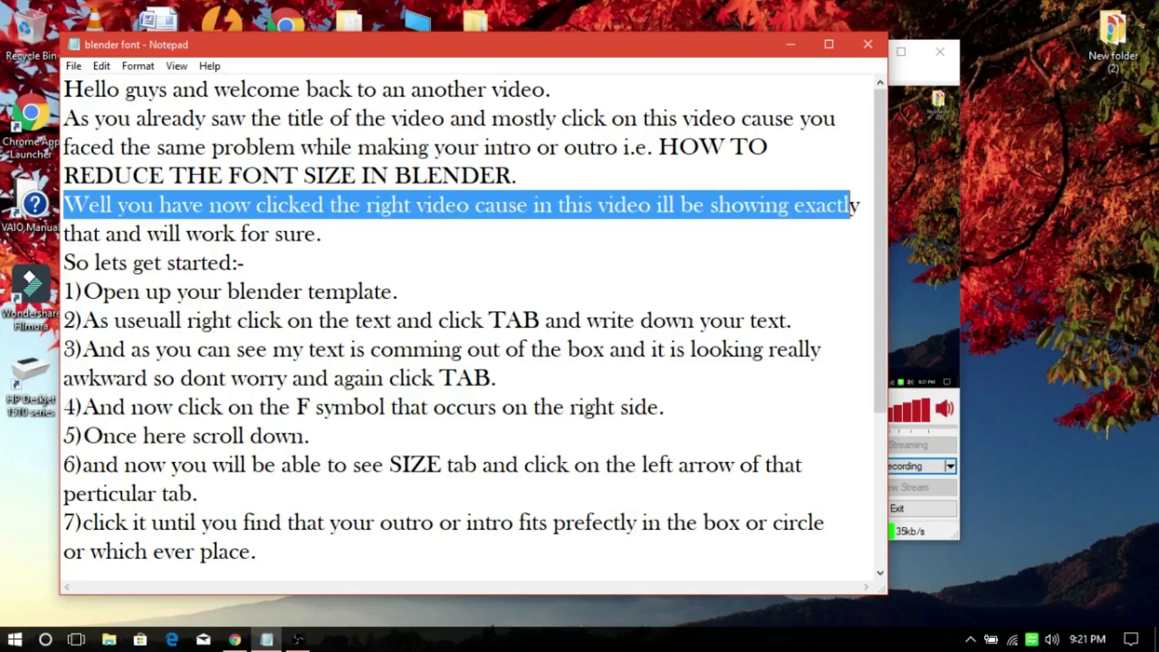
{"action": "key", "text": "shift+Down"}
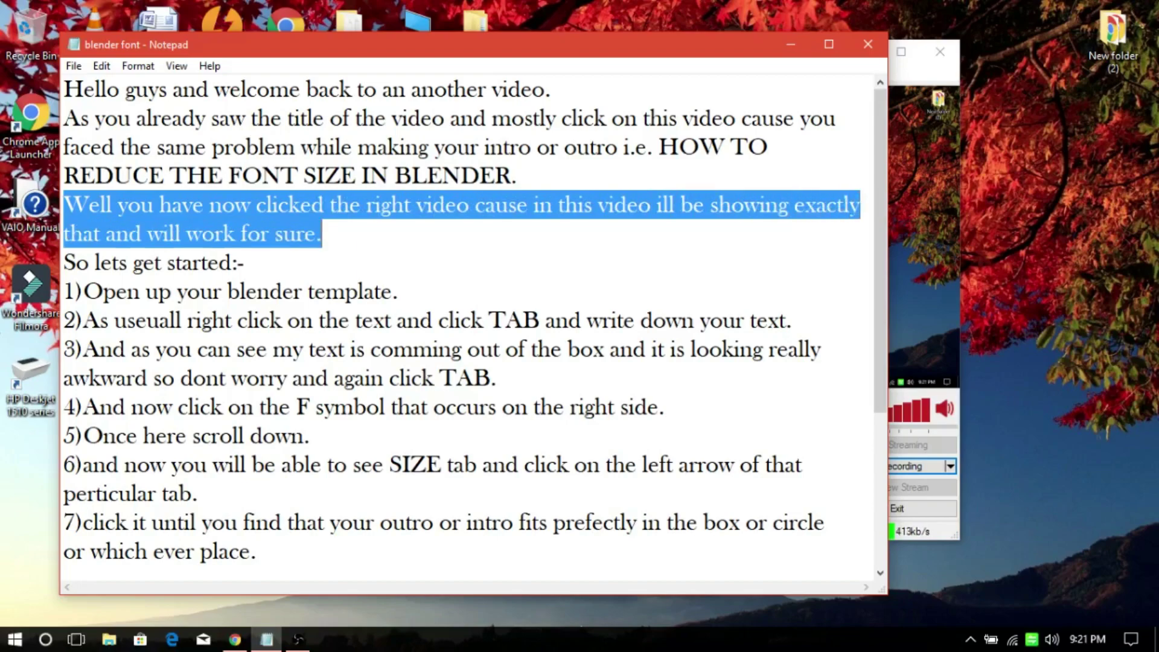
{"action": "left_click", "coordinate": [238, 262]}
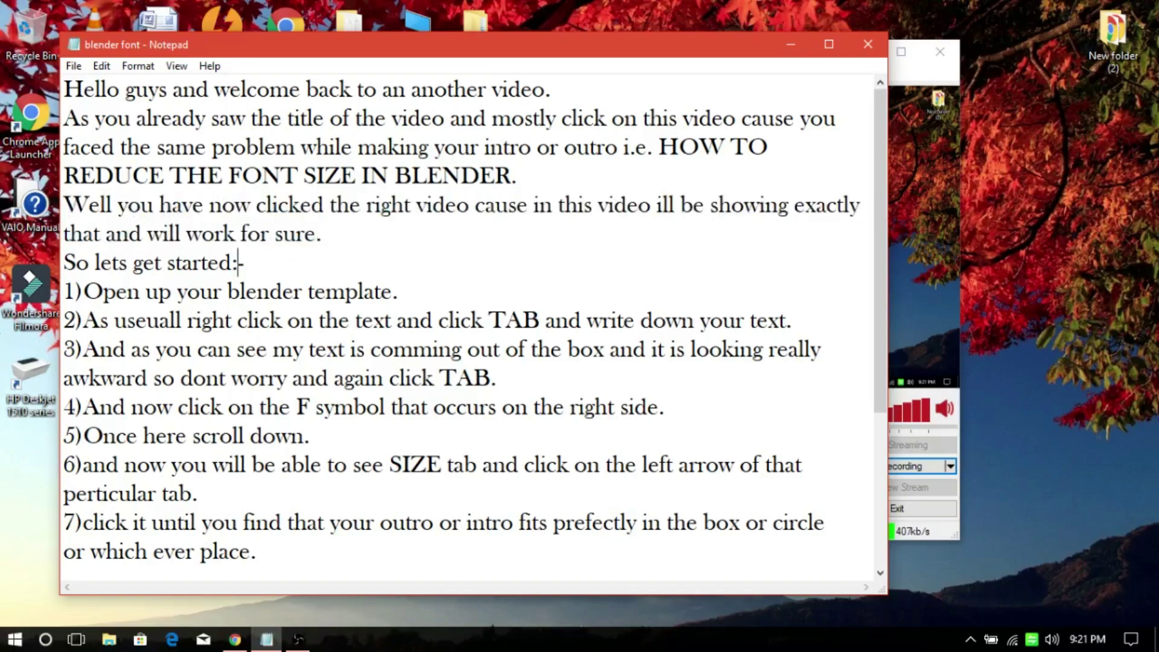
{"action": "key", "text": "Left"}
{"action": "key", "text": "Left"}
{"action": "key", "text": "Left"}
{"action": "key", "text": "shift+Right"}
{"action": "key", "text": "shift+Right"}
{"action": "key", "text": "shift+Right"}
{"action": "key", "text": "shift+Right"}
{"action": "key", "text": "shift+Right"}
{"action": "key", "text": "shift+Right"}
{"action": "key", "text": "shift+Right"}
{"action": "key", "text": "shift+Right"}
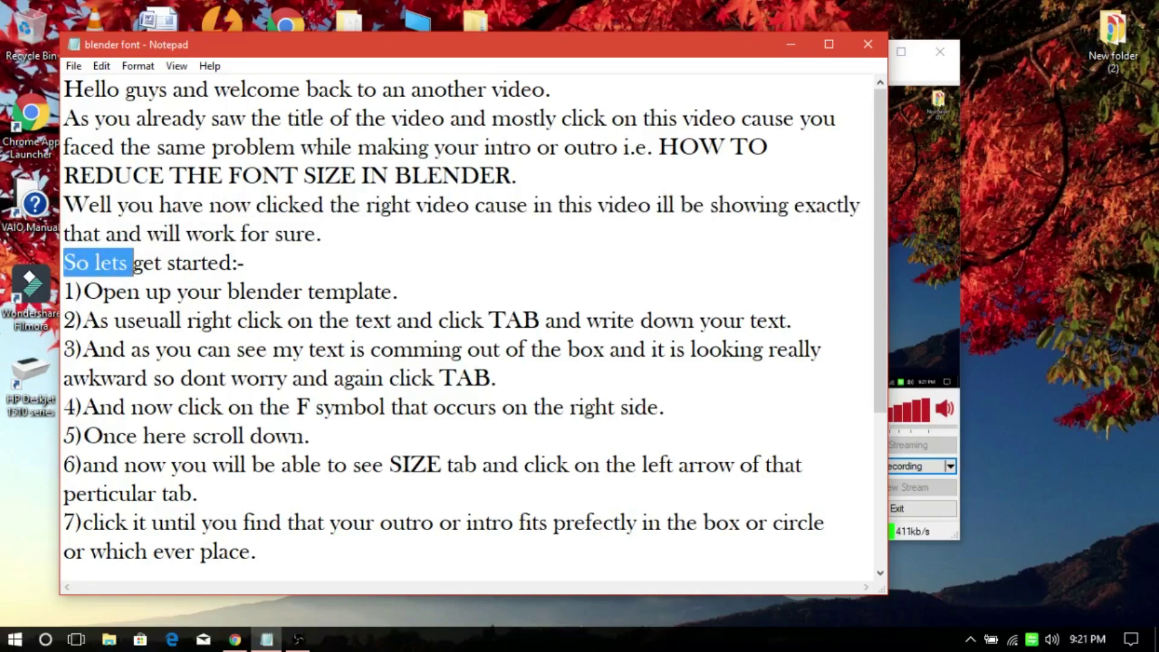
{"action": "key", "text": "shift+Right"}
{"action": "key", "text": "shift+Right"}
{"action": "key", "text": "shift+Right"}
{"action": "key", "text": "shift+Right"}
{"action": "key", "text": "shift+Right"}
{"action": "key", "text": "shift+Right"}
{"action": "key", "text": "shift+Right"}
{"action": "key", "text": "shift+Right"}
{"action": "key", "text": "shift+Right"}
{"action": "key", "text": "shift+Right"}
{"action": "key", "text": "shift+Right"}
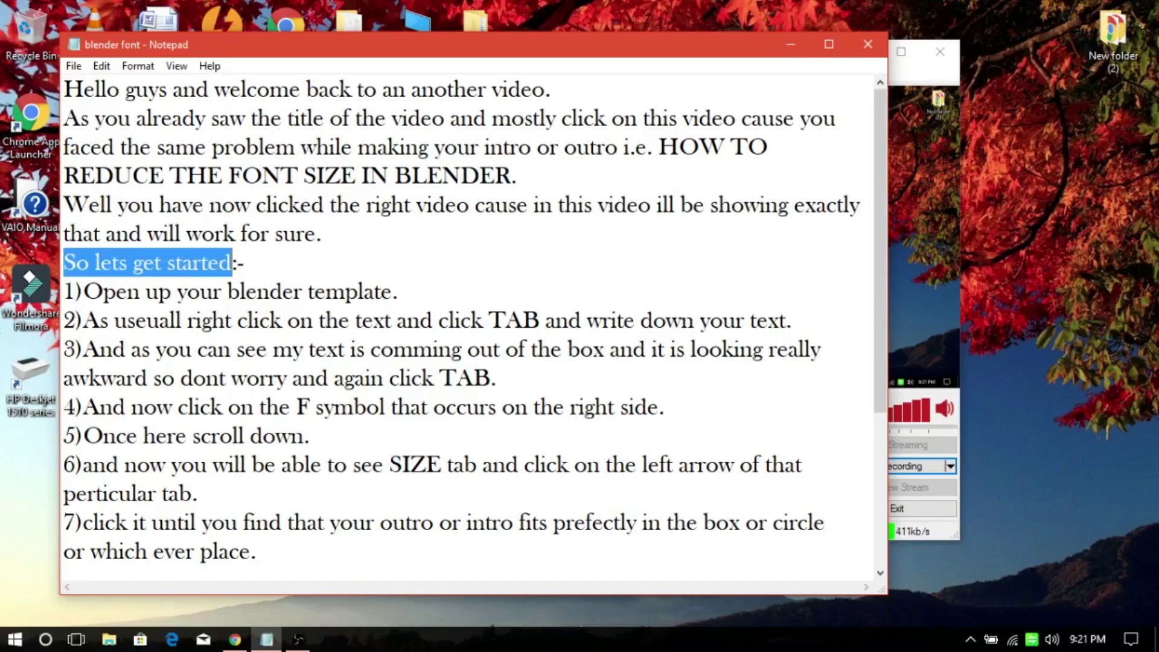
Step: Highlight step 1, 'Open up your blender template', in the notes
{"action": "key", "text": "Down"}
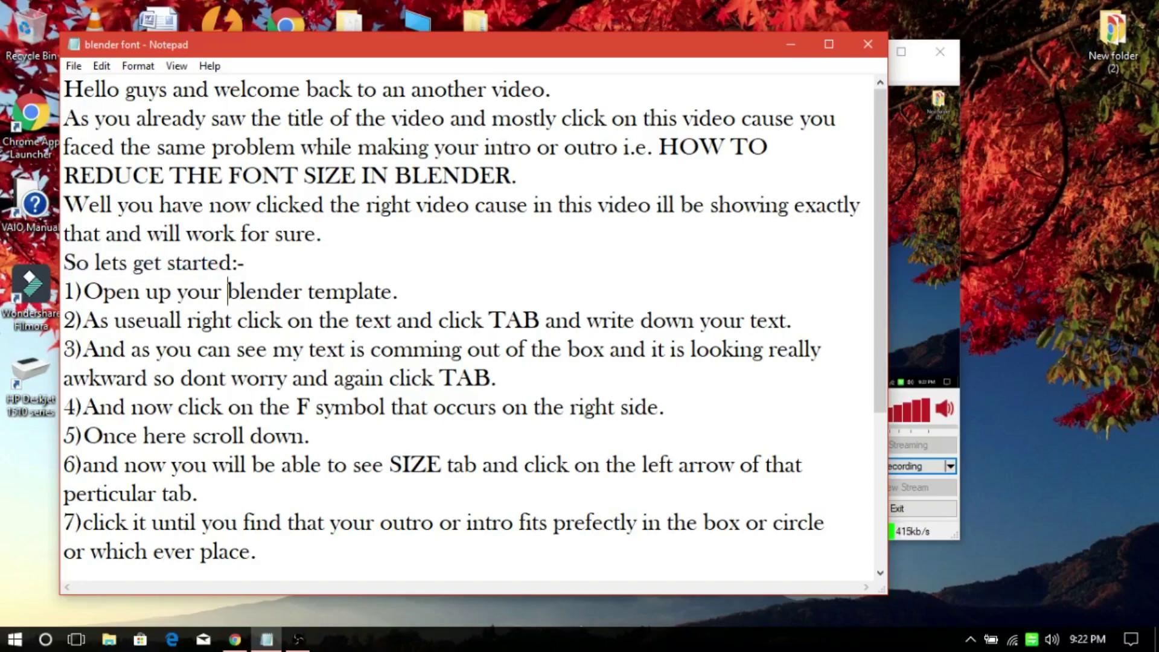
{"action": "key", "text": "shift+Right"}
{"action": "key", "text": "shift+Right"}
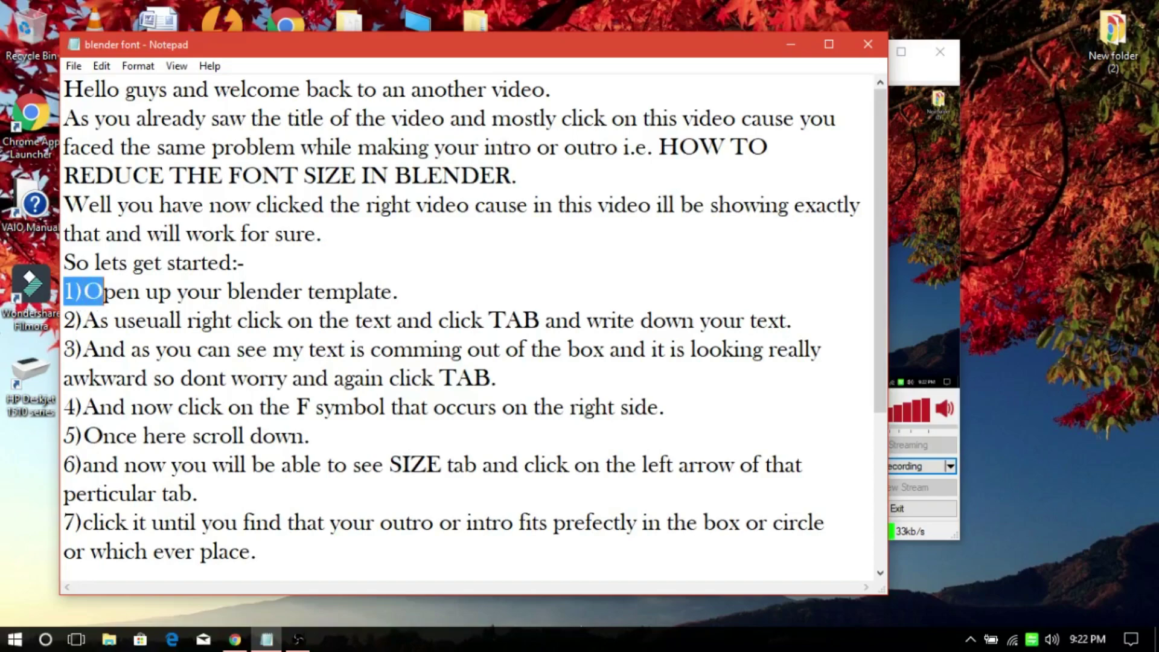
{"action": "key", "text": "shift+Right"}
{"action": "key", "text": "shift+Right"}
{"action": "key", "text": "shift+Right"}
{"action": "key", "text": "shift+Right"}
{"action": "key", "text": "shift+Right"}
{"action": "key", "text": "shift+Right"}
{"action": "key", "text": "shift+Right"}
{"action": "key", "text": "shift+Right"}
{"action": "key", "text": "shift+Right"}
{"action": "key", "text": "shift+Right"}
{"action": "key", "text": "shift+Right"}
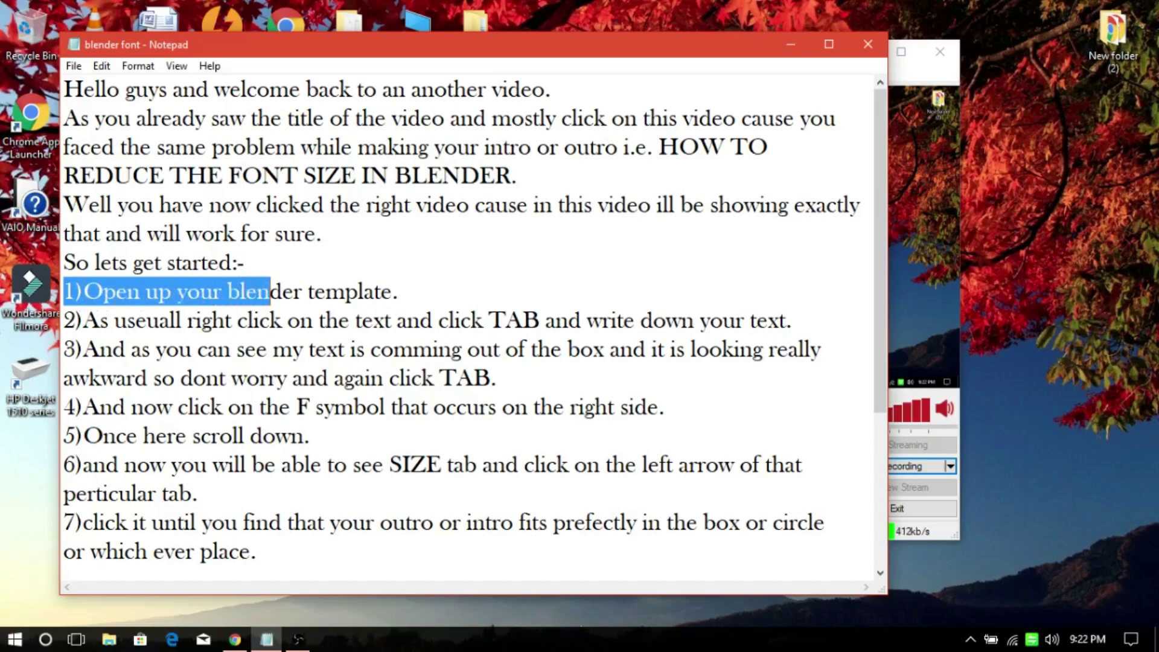
{"action": "key", "text": "shift+Right"}
{"action": "key", "text": "shift+Right"}
{"action": "key", "text": "shift+Right"}
{"action": "key", "text": "shift+Right"}
{"action": "key", "text": "shift+Right"}
{"action": "key", "text": "shift+Right"}
{"action": "key", "text": "shift+Right"}
{"action": "key", "text": "shift+Right"}
{"action": "key", "text": "shift+Right"}
{"action": "key", "text": "shift+Right"}
{"action": "key", "text": "shift+Right"}
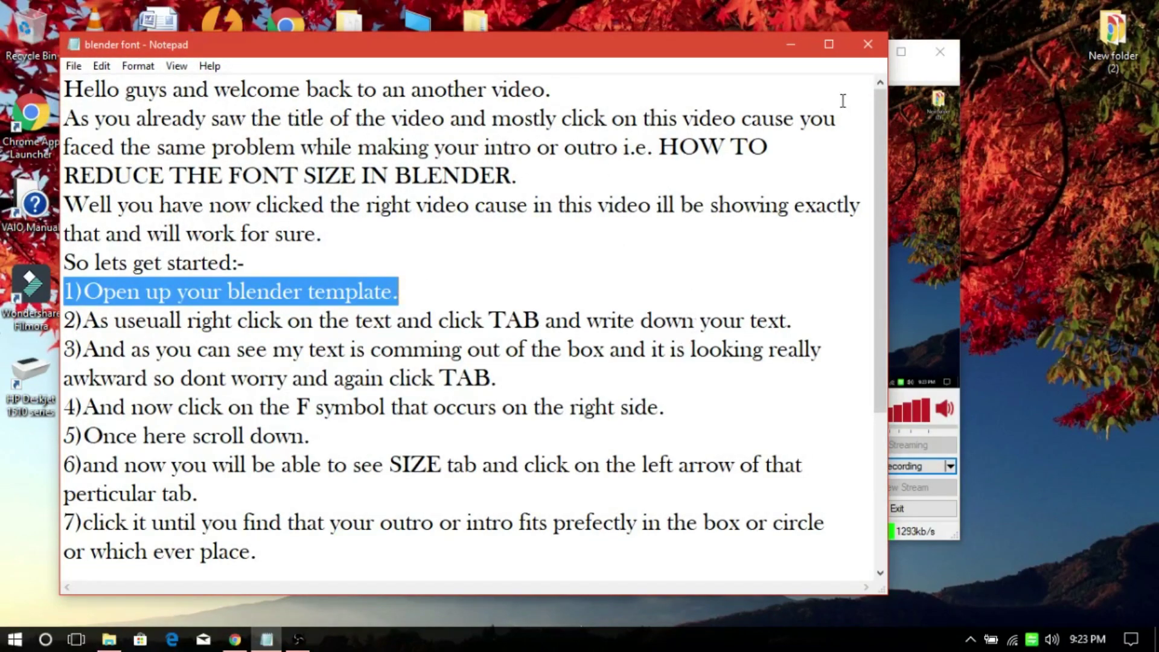
Step: Open the 2D Outro Template #7 archive in WinRAR and dismiss the licence reminder
{"action": "left_click", "coordinate": [787, 46]}
{"action": "left_click", "coordinate": [857, 56]}
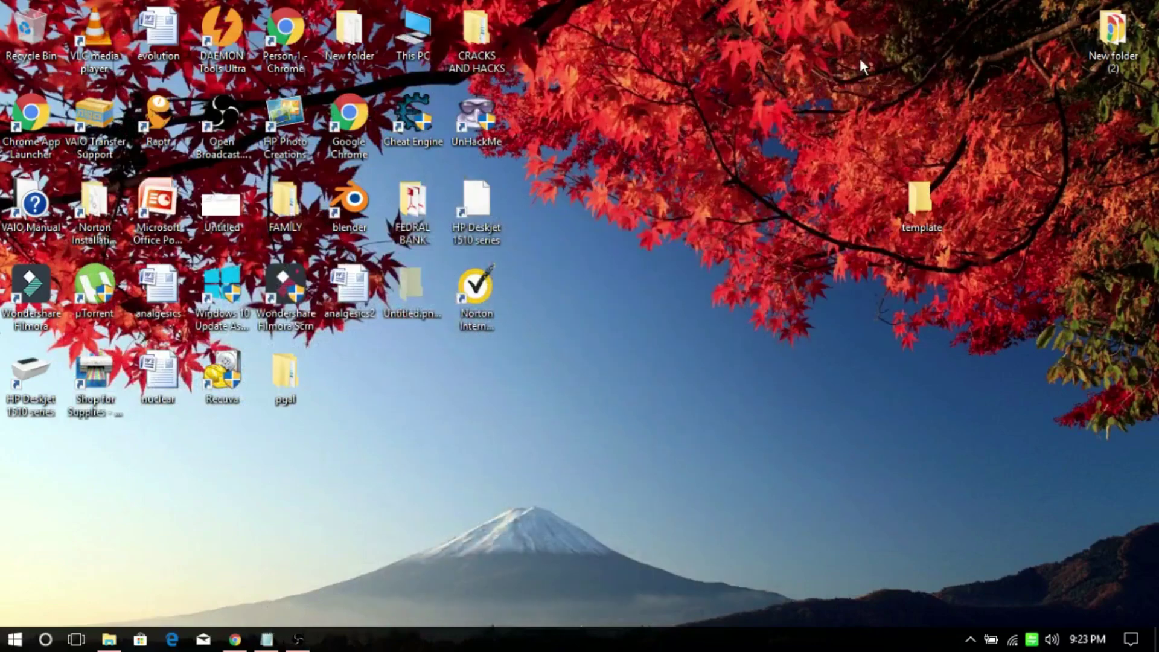
{"action": "double_click", "coordinate": [921, 205]}
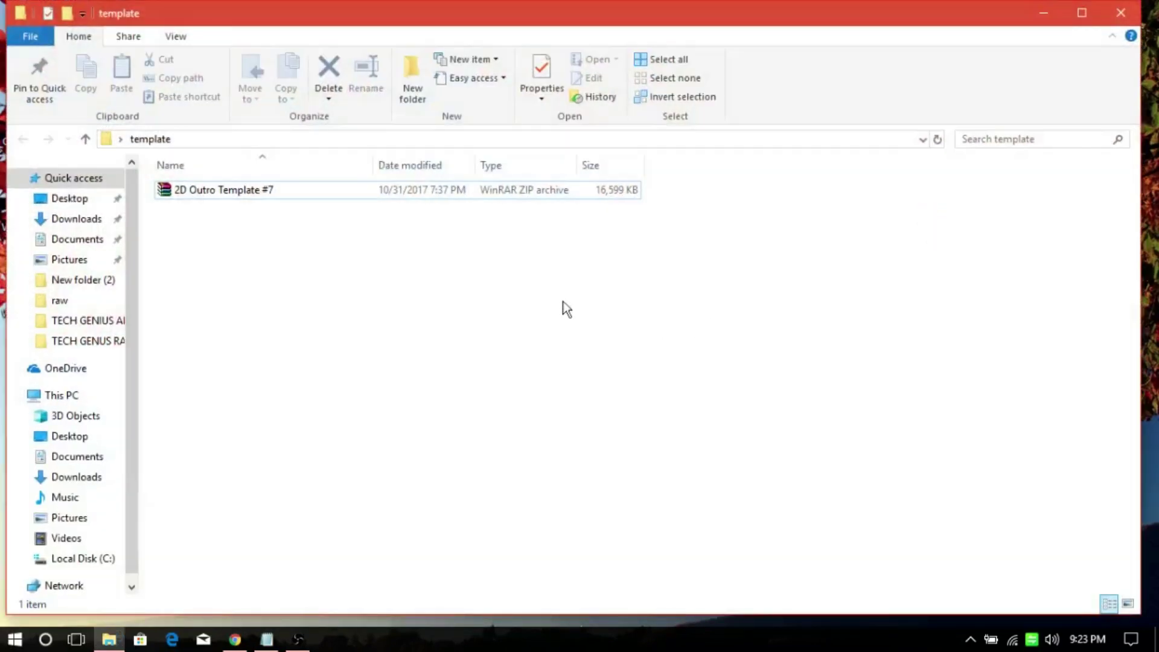
{"action": "double_click", "coordinate": [252, 194]}
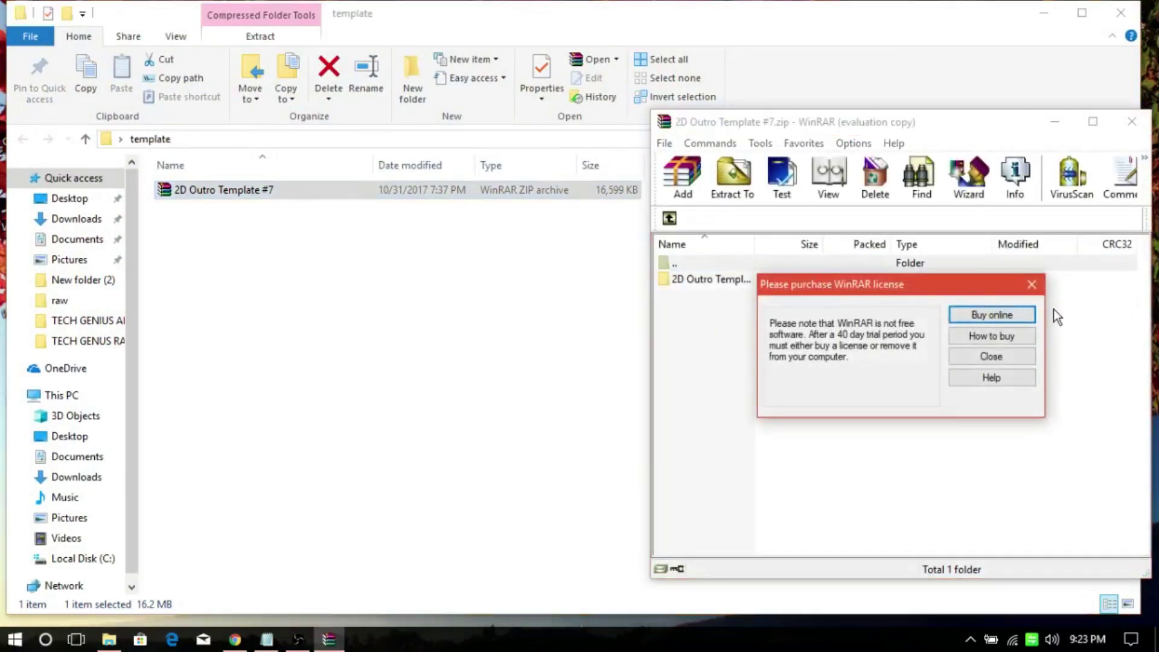
{"action": "left_click", "coordinate": [1030, 285]}
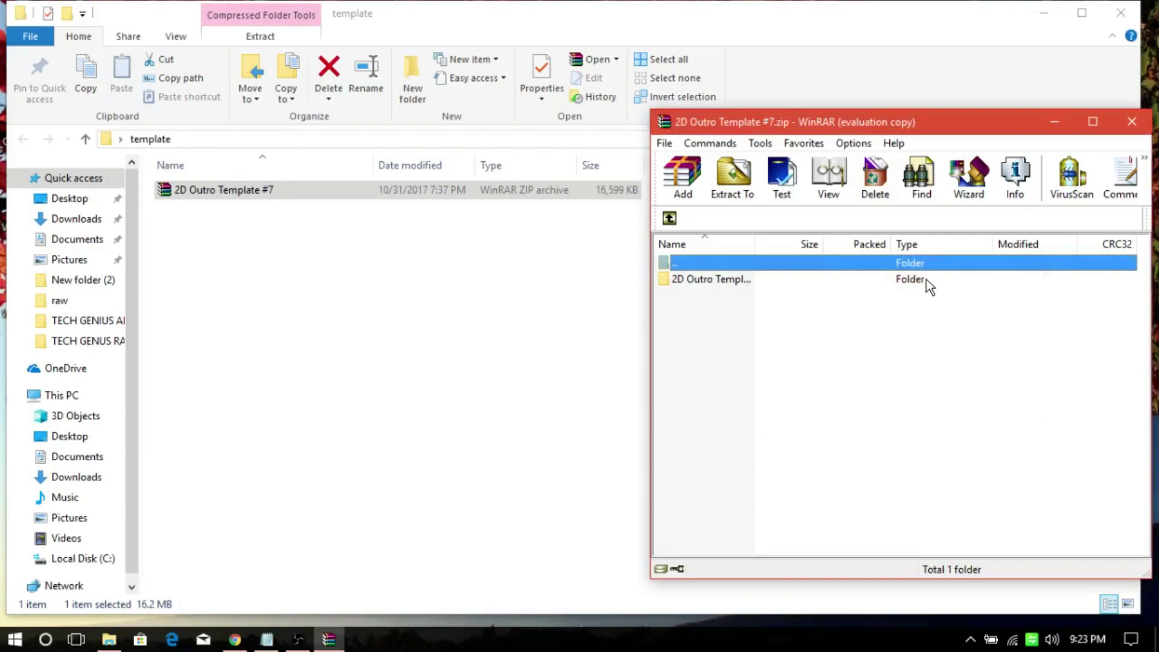
Step: Open the template's .blend file from the archive and maximize Blender, then restore the notes
{"action": "double_click", "coordinate": [930, 280]}
{"action": "double_click", "coordinate": [893, 297]}
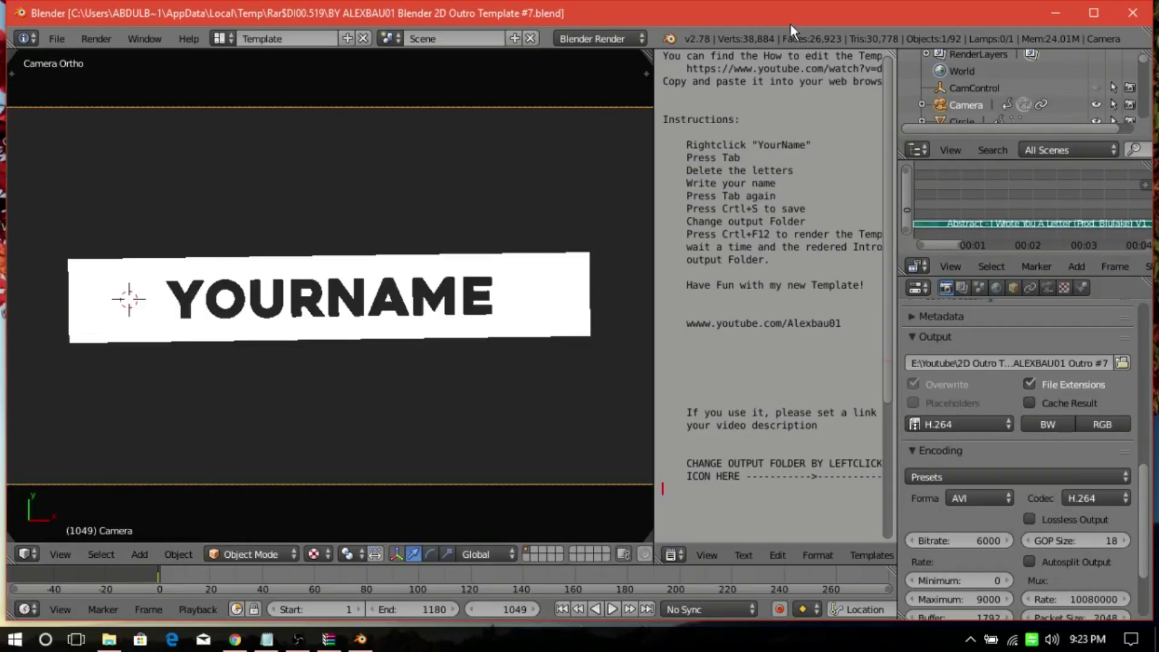
{"action": "double_click", "coordinate": [791, 24]}
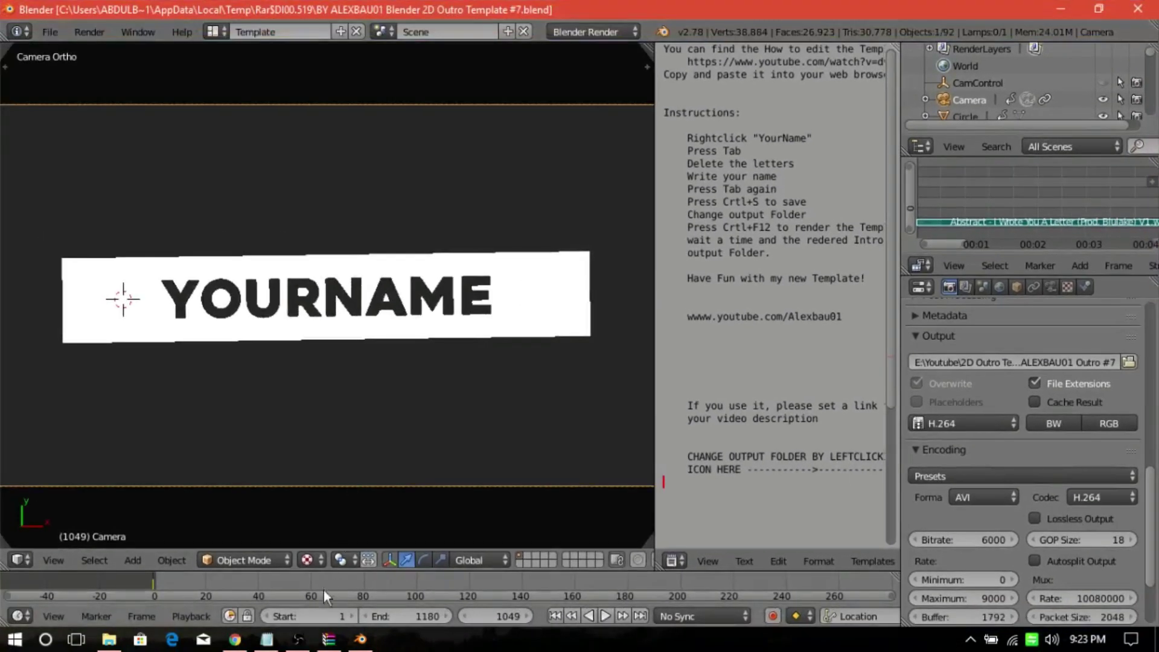
{"action": "left_click", "coordinate": [266, 639]}
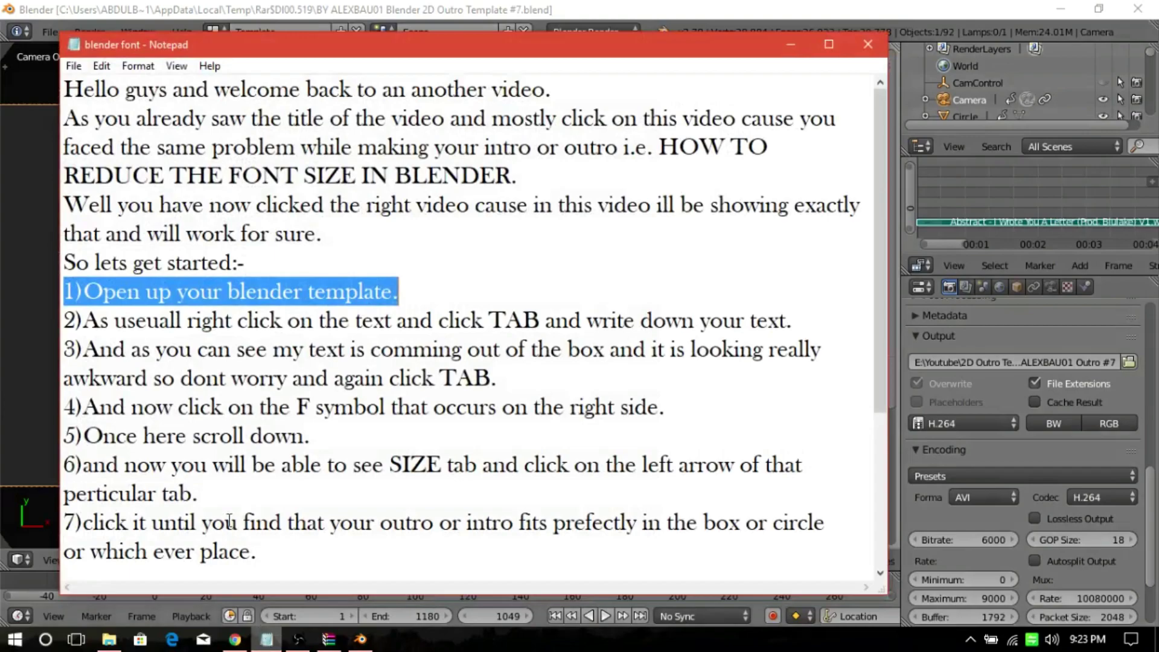
Step: Highlight and copy step 2 about right-clicking the text, pressing TAB and writing your text
{"action": "left_click", "coordinate": [66, 318]}
{"action": "key", "text": "shift+Right"}
{"action": "key", "text": "shift+Right"}
{"action": "key", "text": "shift+Right"}
{"action": "key", "text": "shift+Right"}
{"action": "key", "text": "shift+Right"}
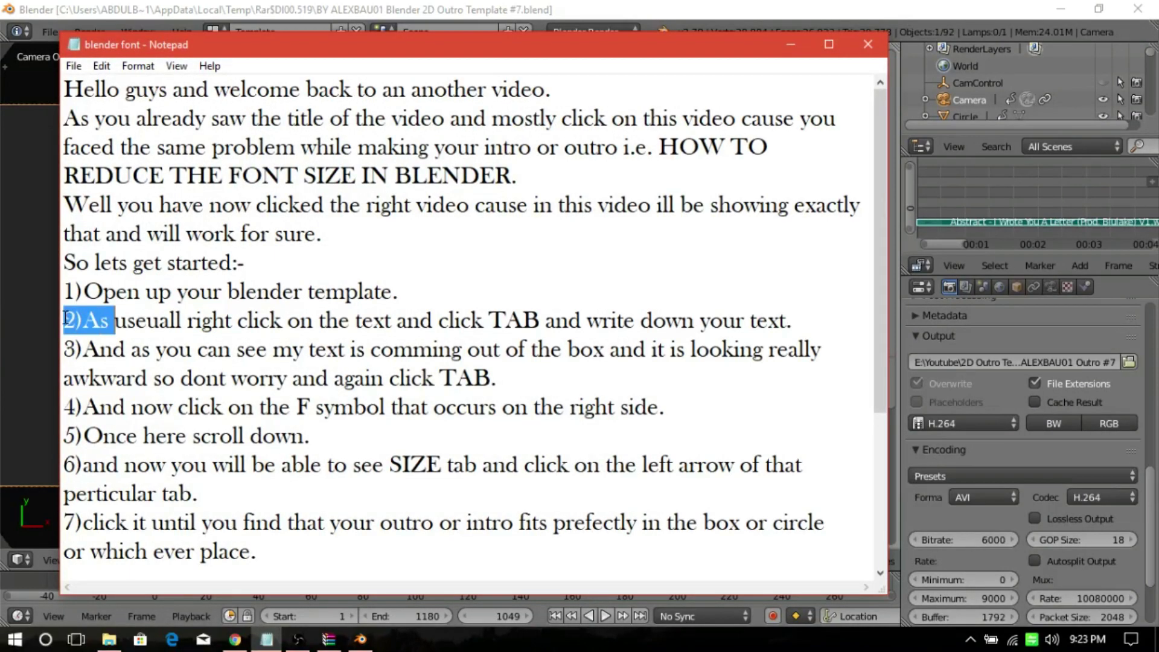
{"action": "key", "text": "shift+Right"}
{"action": "key", "text": "shift+Right"}
{"action": "key", "text": "shift+Right"}
{"action": "key", "text": "shift+Right"}
{"action": "key", "text": "shift+Right"}
{"action": "key", "text": "shift+Right"}
{"action": "key", "text": "shift+Right"}
{"action": "key", "text": "shift+Right"}
{"action": "key", "text": "shift+Right"}
{"action": "key", "text": "shift+Right"}
{"action": "key", "text": "shift+Right"}
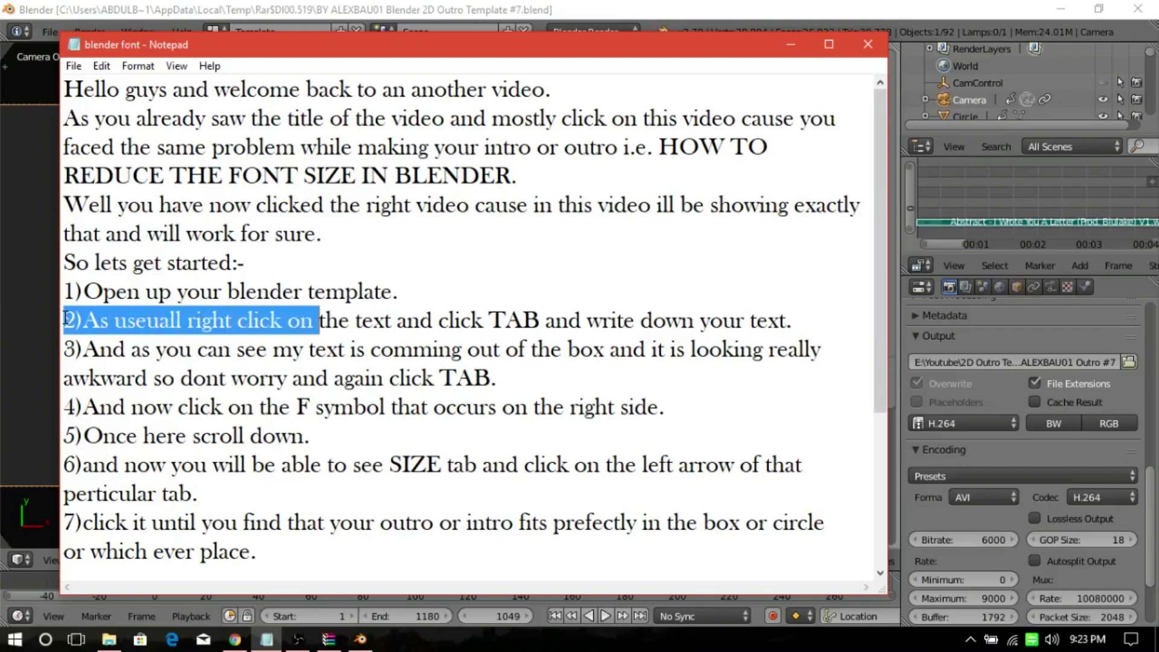
{"action": "key", "text": "shift+Right"}
{"action": "key", "text": "shift+Right"}
{"action": "key", "text": "shift+Right"}
{"action": "key", "text": "shift+Right"}
{"action": "key", "text": "shift+Right"}
{"action": "key", "text": "shift+Right"}
{"action": "key", "text": "shift+Right"}
{"action": "key", "text": "shift+Right"}
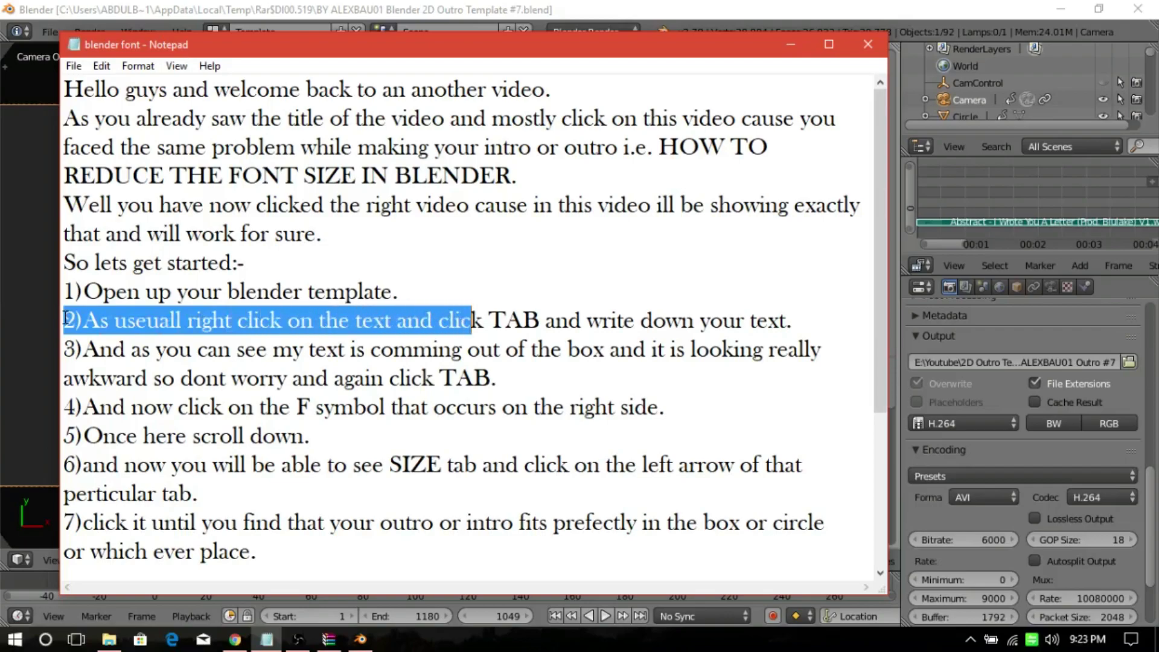
{"action": "key", "text": "shift+Right"}
{"action": "key", "text": "shift+Right"}
{"action": "key", "text": "shift+Right"}
{"action": "key", "text": "shift+Right"}
{"action": "key", "text": "shift+Right"}
{"action": "key", "text": "shift+Right"}
{"action": "key", "text": "shift+Right"}
{"action": "key", "text": "shift+Right"}
{"action": "key", "text": "shift+Right"}
{"action": "key", "text": "shift+Right"}
{"action": "key", "text": "shift+Right"}
{"action": "key", "text": "shift+Right"}
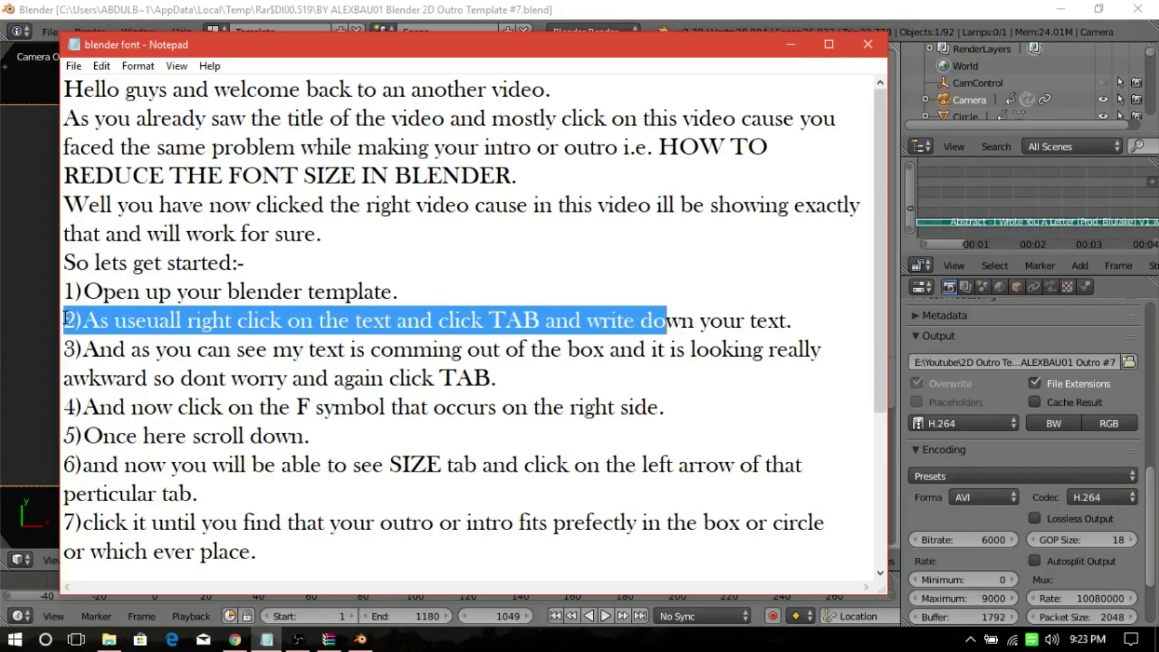
{"action": "key", "text": "shift+Right"}
{"action": "key", "text": "shift+Right"}
{"action": "key", "text": "shift+Right"}
{"action": "key", "text": "shift+Right"}
{"action": "key", "text": "shift+Right"}
{"action": "key", "text": "shift+Right"}
{"action": "key", "text": "shift+Right"}
{"action": "key", "text": "shift+Right"}
{"action": "key", "text": "shift+Right"}
{"action": "key", "text": "shift+Right"}
{"action": "key", "text": "shift+Right"}
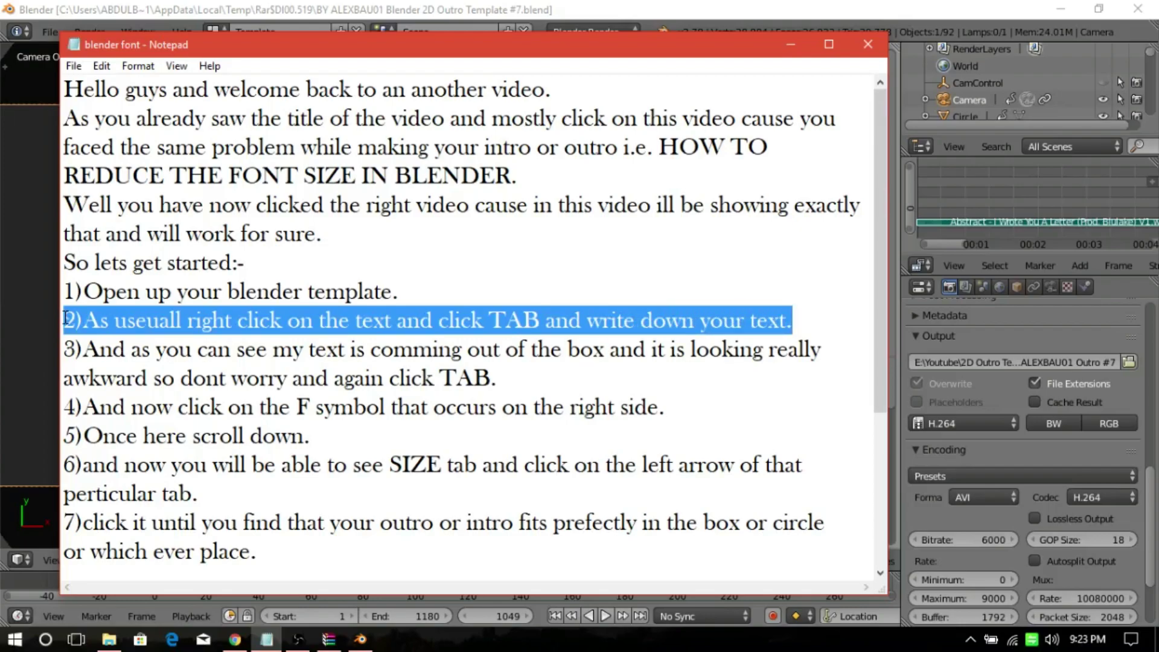
{"action": "key", "text": "ctrl+c"}
Step: Replace the YOURNAME text with a typed full name that overflows the white box
{"action": "left_click", "coordinate": [806, 55]}
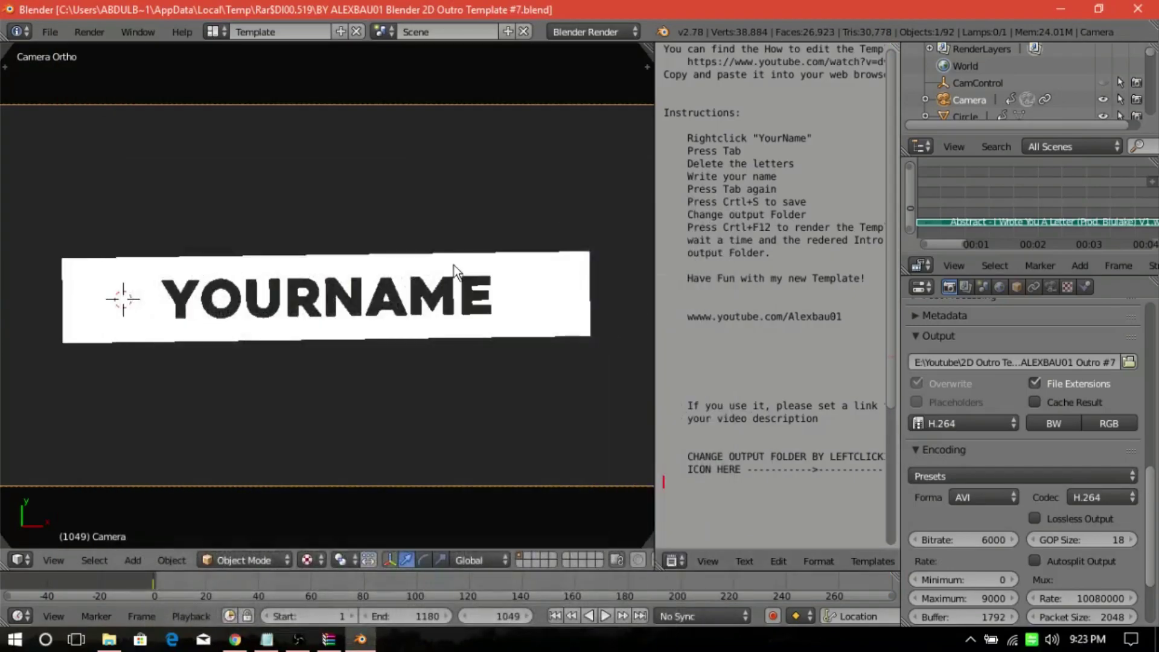
{"action": "right_click", "coordinate": [453, 295]}
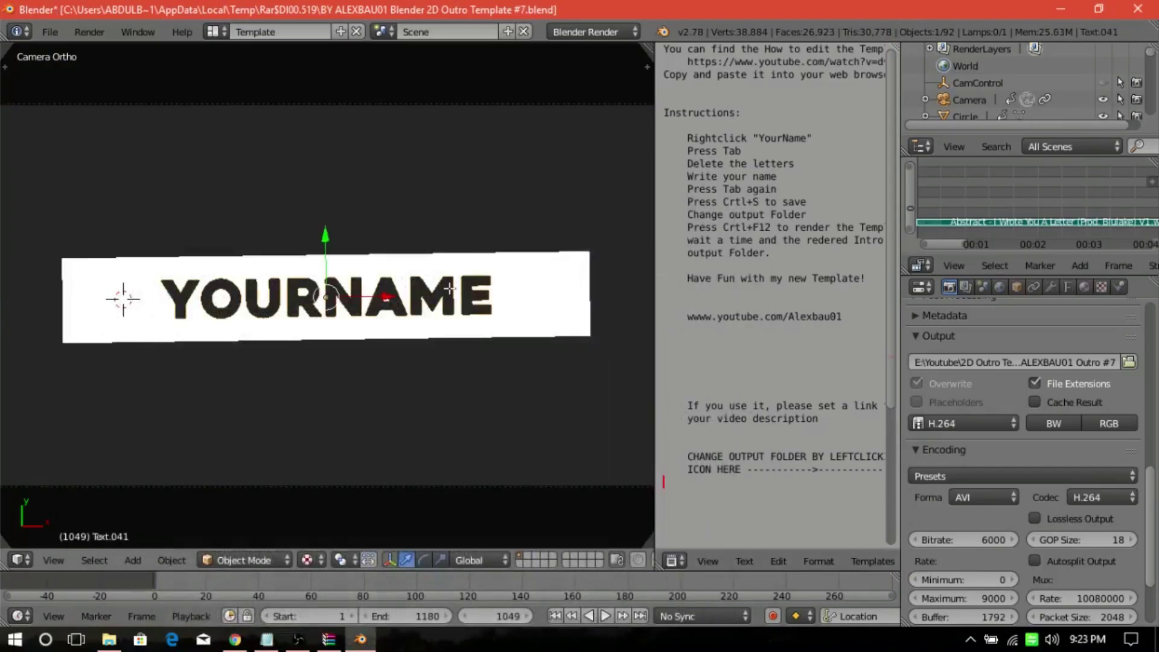
{"action": "key", "text": "Tab"}
{"action": "key", "text": "BackSpace"}
{"action": "key", "text": "BackSpace"}
{"action": "key", "text": "BackSpace"}
{"action": "key", "text": "BackSpace"}
{"action": "key", "text": "BackSpace"}
{"action": "key", "text": "BackSpace"}
{"action": "key", "text": "BackSpace"}
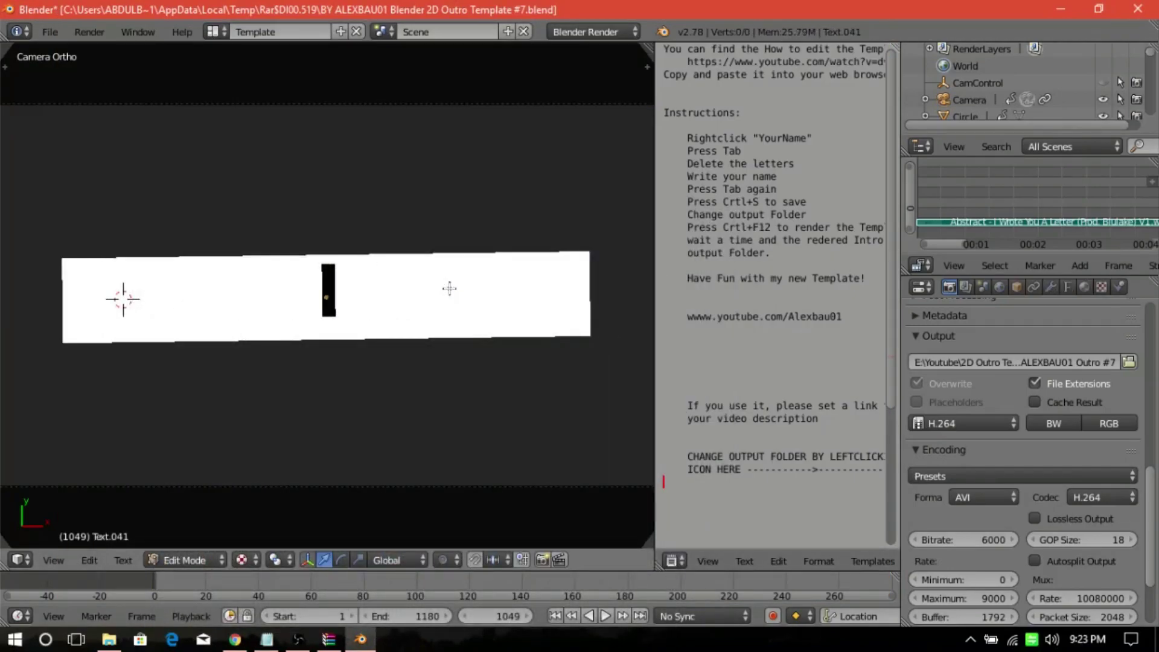
{"action": "type", "text": "MoHA"}
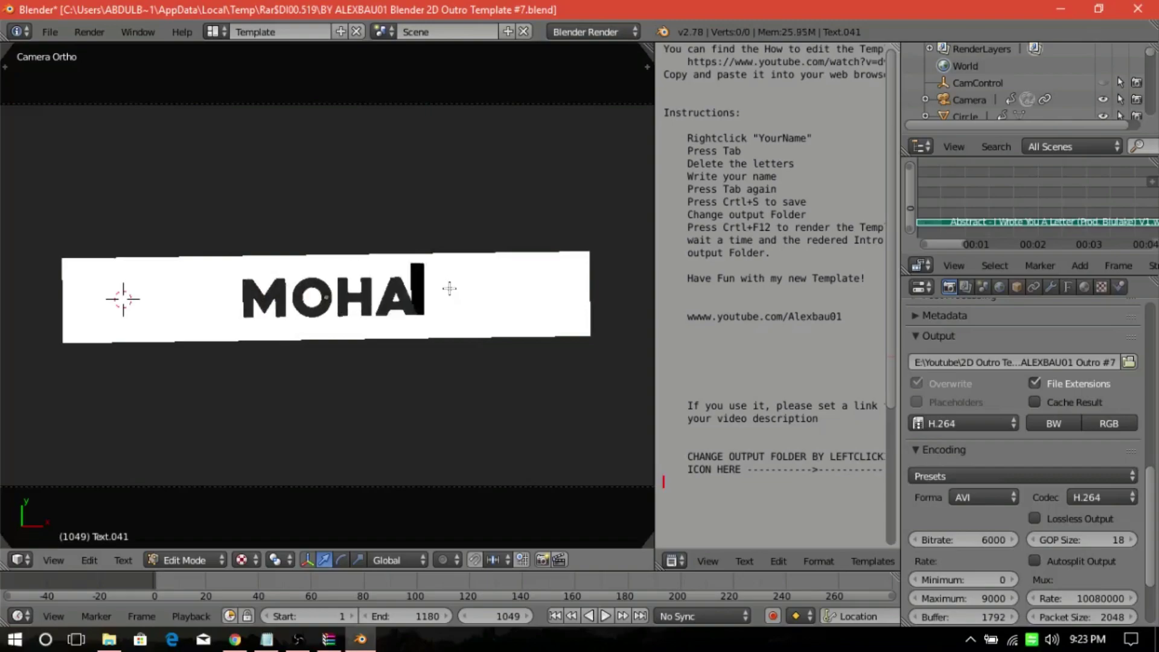
{"action": "type", "text": "MMED BILAL"}
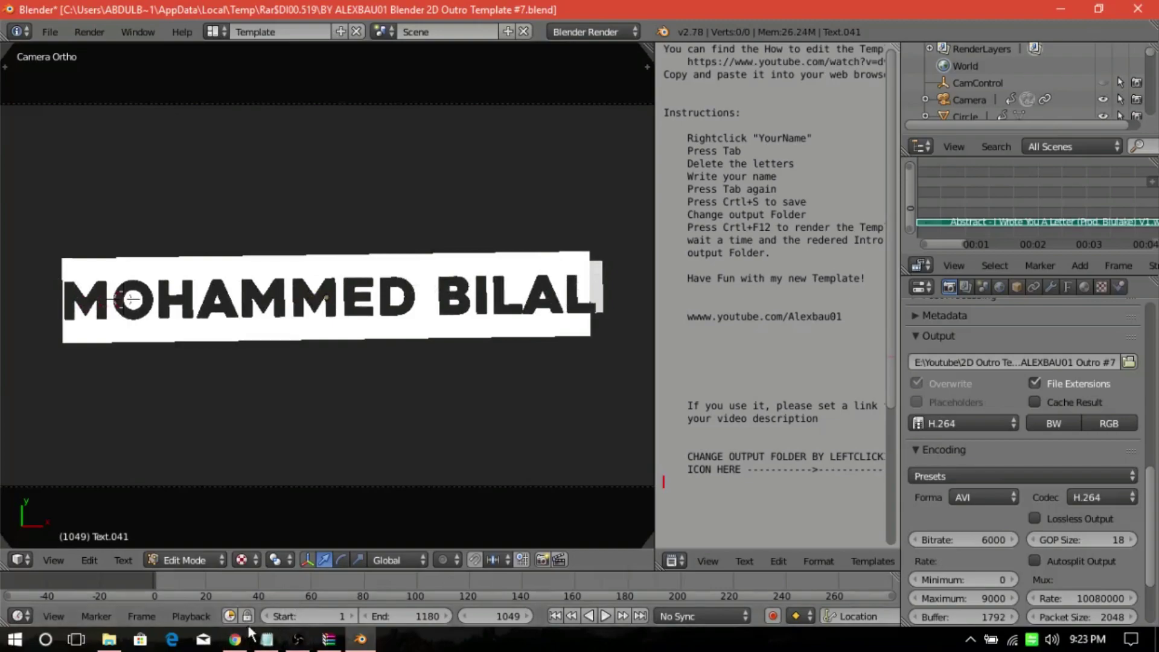
{"action": "left_click", "coordinate": [266, 639]}
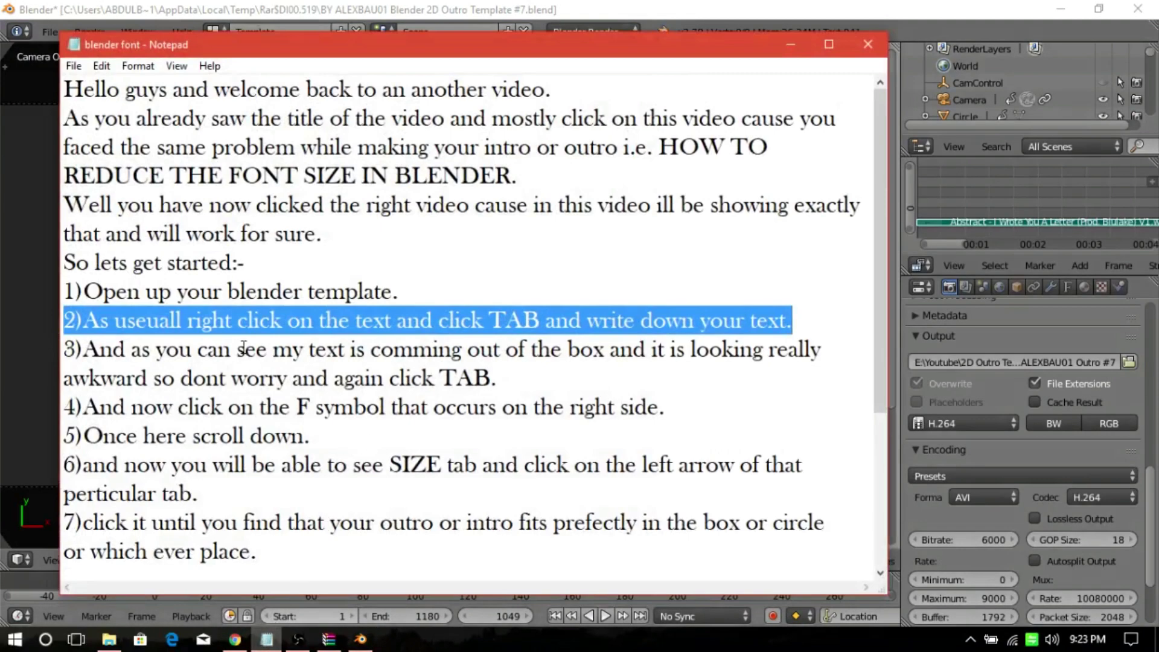
Step: Highlight step 3 about text leaving the box, then exit the name text's Edit Mode
{"action": "left_click", "coordinate": [78, 349]}
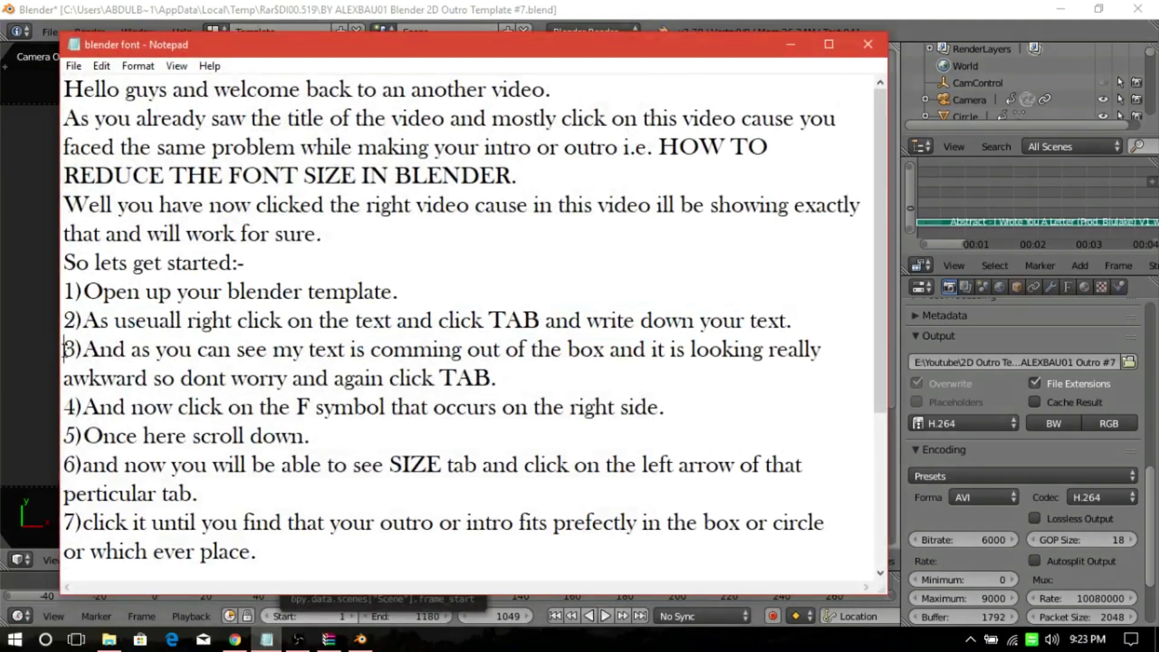
{"action": "key", "text": "shift+Right"}
{"action": "key", "text": "shift+Right"}
{"action": "key", "text": "shift+Right"}
{"action": "key", "text": "shift+Right"}
{"action": "key", "text": "shift+Right"}
{"action": "key", "text": "shift+Right"}
{"action": "key", "text": "shift+Right"}
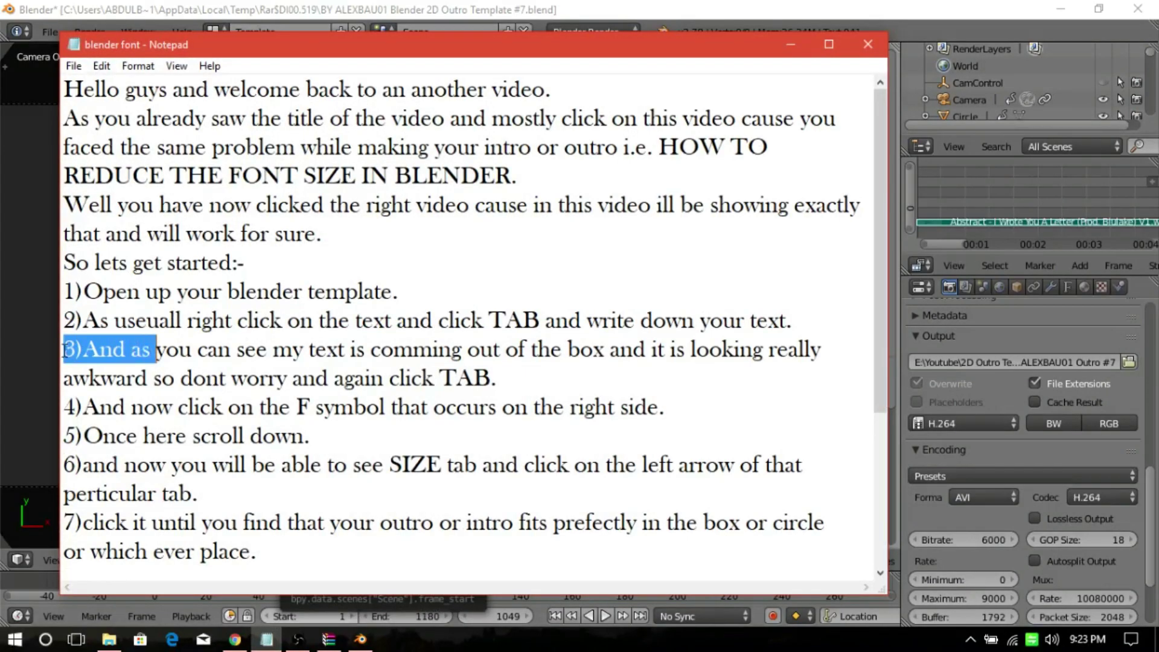
{"action": "key", "text": "shift+Right"}
{"action": "key", "text": "shift+Right"}
{"action": "key", "text": "shift+Right"}
{"action": "key", "text": "shift+Right"}
{"action": "key", "text": "shift+Right"}
{"action": "key", "text": "shift+Right"}
{"action": "key", "text": "shift+Right"}
{"action": "key", "text": "shift+Right"}
{"action": "key", "text": "shift+Right"}
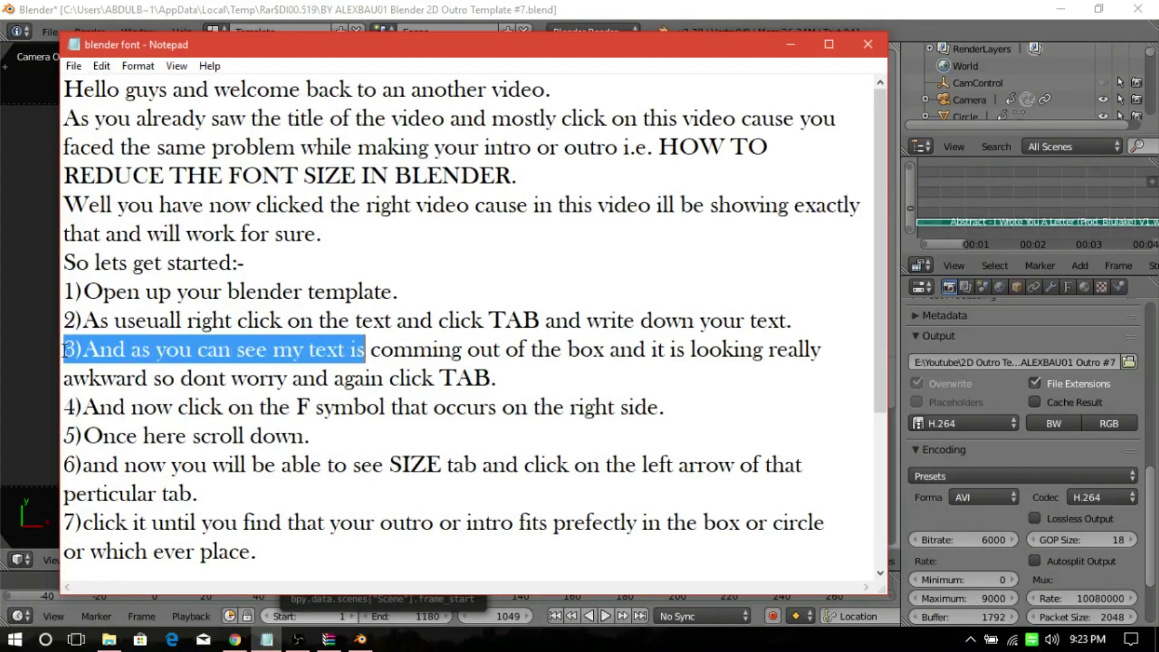
{"action": "key", "text": "shift+Right"}
{"action": "key", "text": "shift+Right"}
{"action": "key", "text": "shift+Right"}
{"action": "key", "text": "shift+Right"}
{"action": "key", "text": "shift+Right"}
{"action": "key", "text": "shift+Right"}
{"action": "key", "text": "shift+Right"}
{"action": "key", "text": "shift+Right"}
{"action": "key", "text": "shift+Right"}
{"action": "key", "text": "shift+Right"}
{"action": "key", "text": "shift+Right"}
{"action": "key", "text": "shift+Right"}
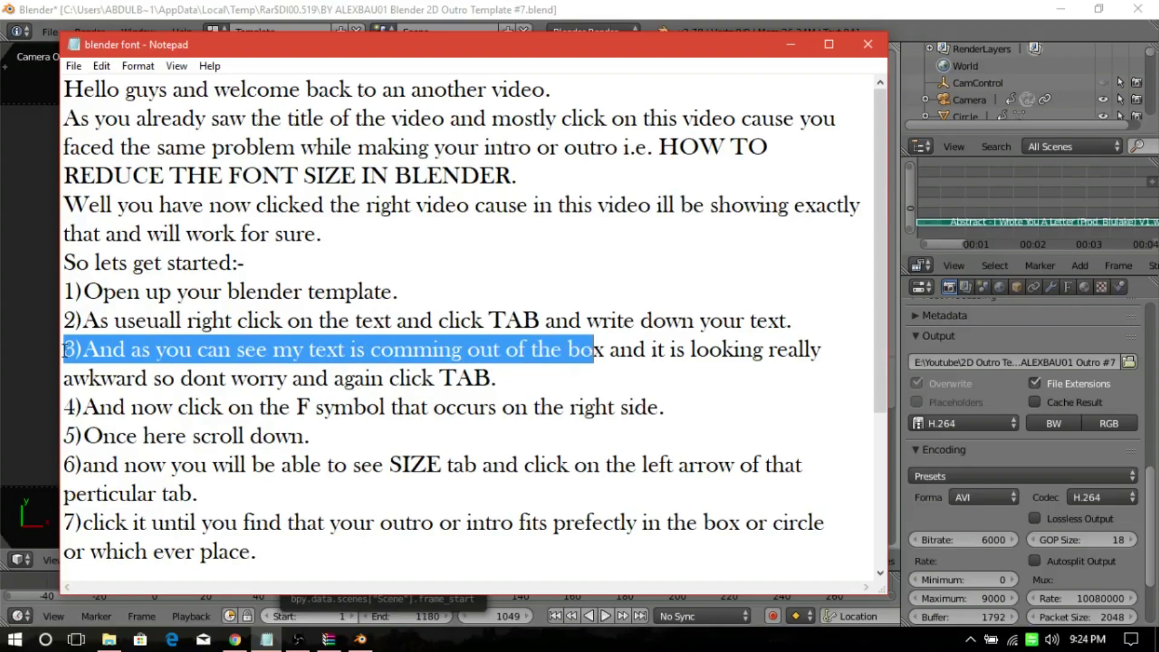
{"action": "key", "text": "shift+Right"}
{"action": "key", "text": "shift+Right"}
{"action": "key", "text": "shift+Right"}
{"action": "key", "text": "shift+Right"}
{"action": "key", "text": "shift+Right"}
{"action": "key", "text": "shift+Right"}
{"action": "key", "text": "shift+Right"}
{"action": "key", "text": "shift+Right"}
{"action": "key", "text": "shift+Right"}
{"action": "key", "text": "shift+Right"}
{"action": "key", "text": "shift+Right"}
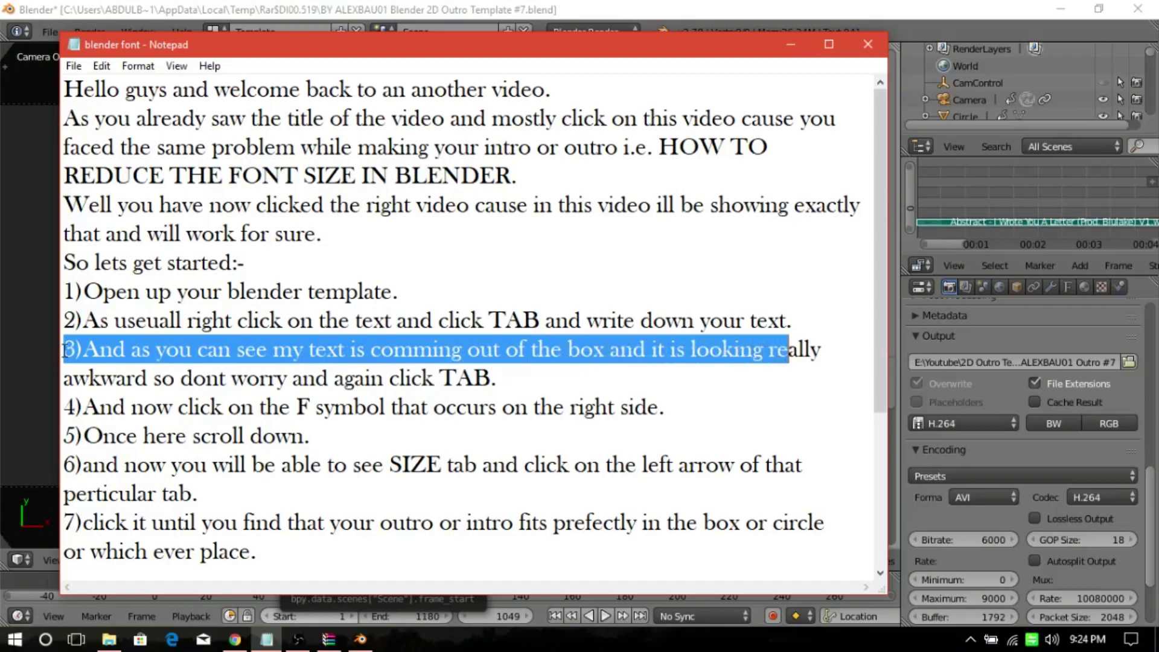
{"action": "key", "text": "shift+Down"}
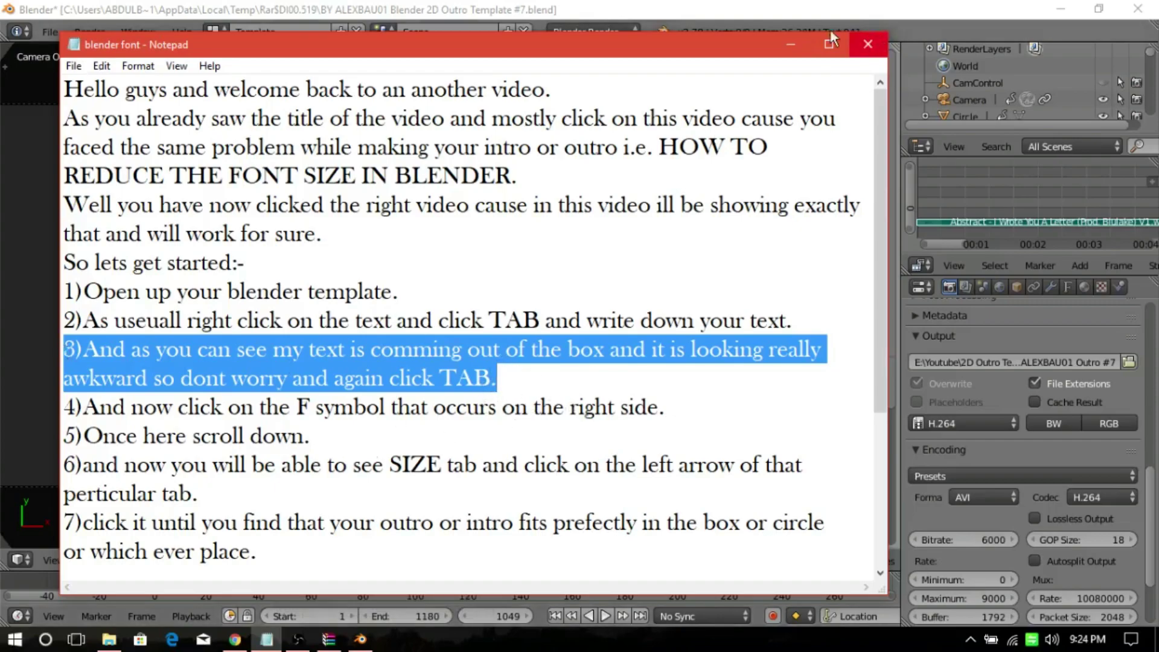
{"action": "left_click", "coordinate": [791, 44]}
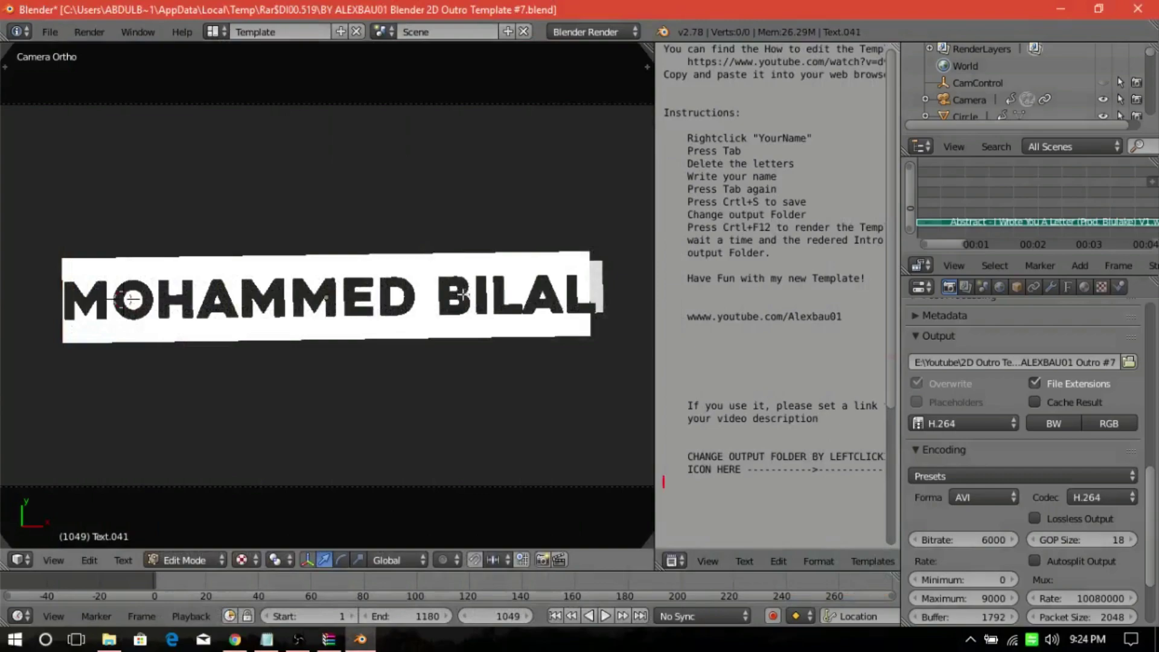
{"action": "key", "text": "Tab"}
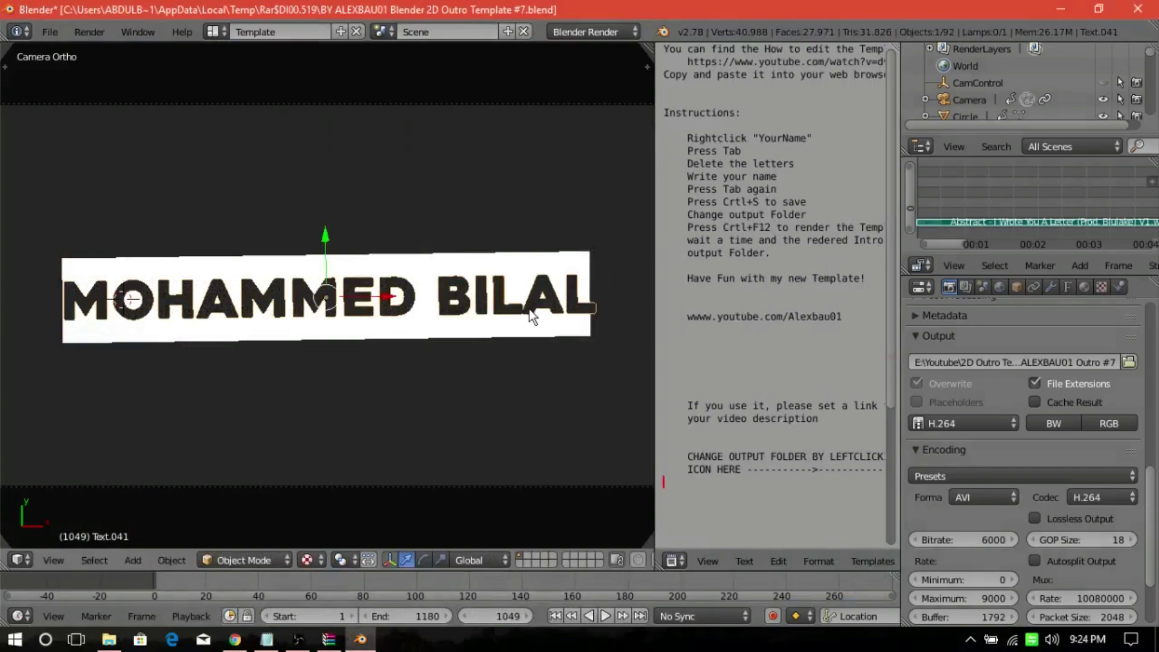
Step: Highlight step 4 about the font settings, then hide the notes to show Blender
{"action": "left_click", "coordinate": [266, 638]}
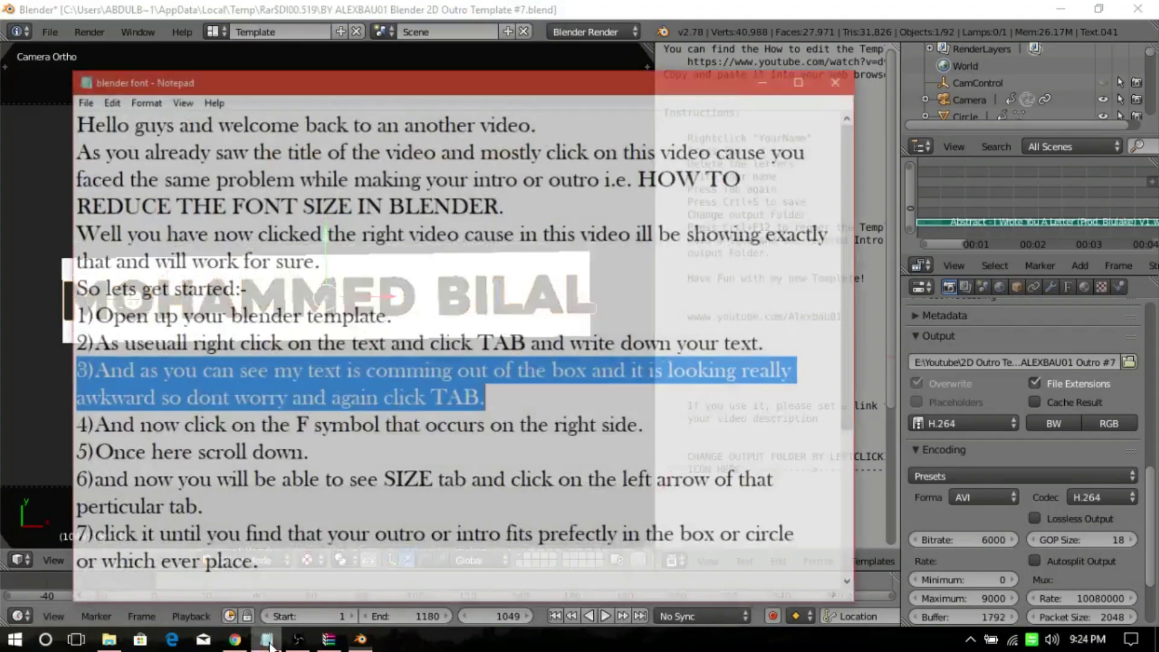
{"action": "left_click", "coordinate": [69, 409]}
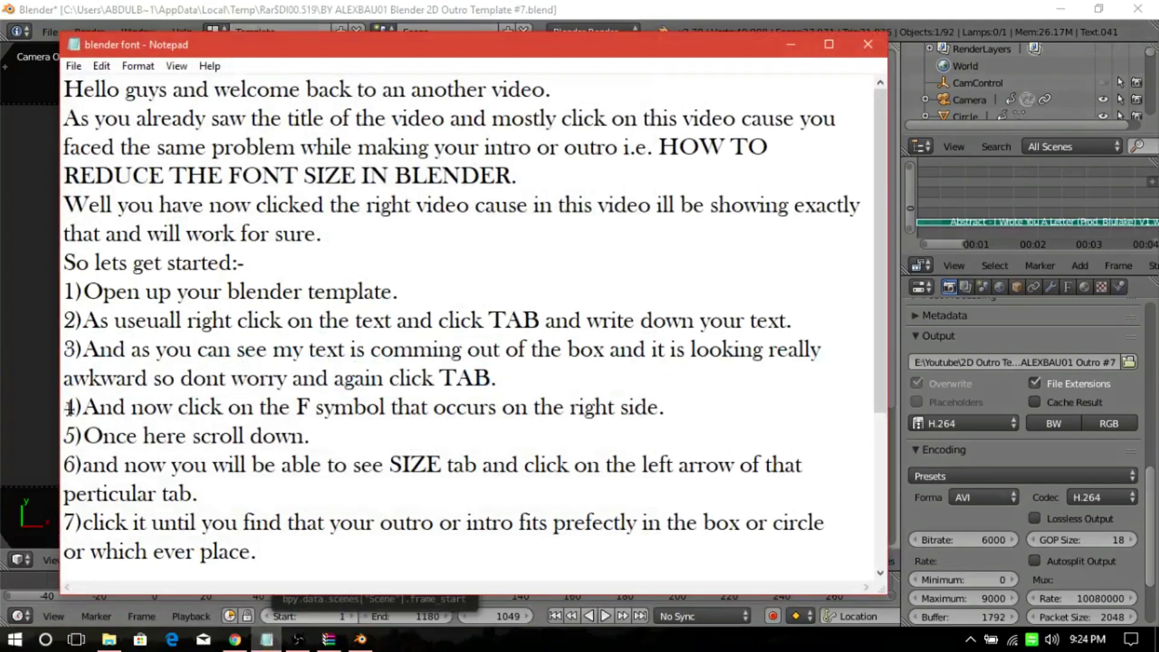
{"action": "key", "text": "shift+Right"}
{"action": "key", "text": "shift+Right"}
{"action": "key", "text": "shift+Right"}
{"action": "key", "text": "shift+Right"}
{"action": "key", "text": "shift+Right"}
{"action": "key", "text": "shift+Right"}
{"action": "key", "text": "shift+Right"}
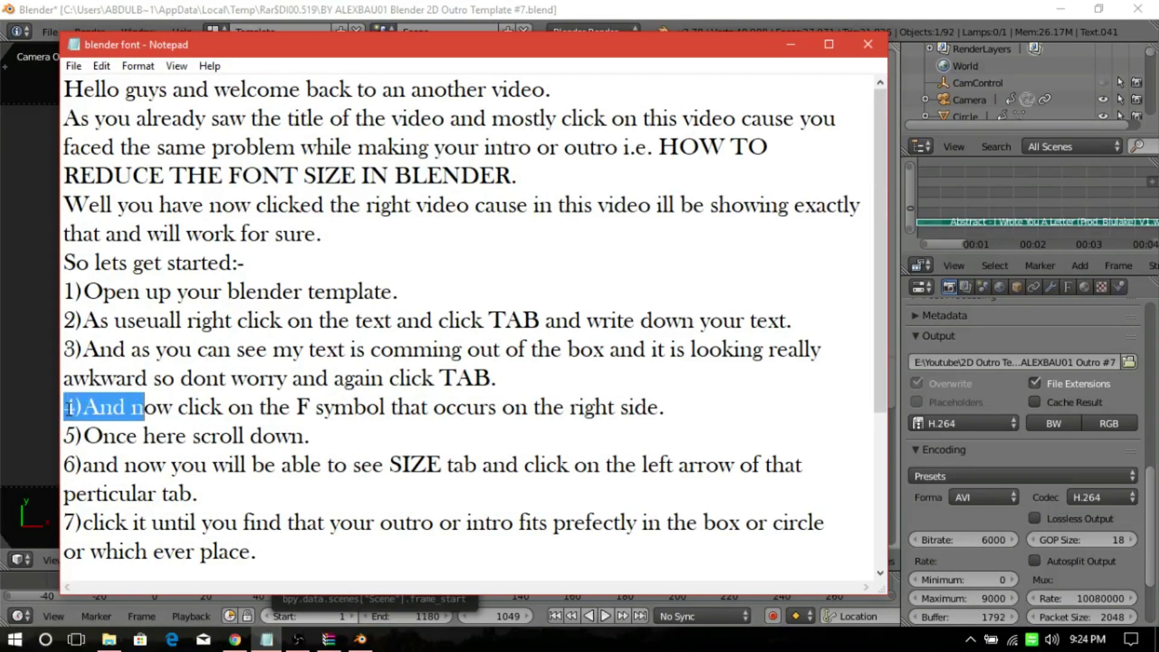
{"action": "key", "text": "shift+Right"}
{"action": "key", "text": "shift+Right"}
{"action": "key", "text": "shift+Right"}
{"action": "key", "text": "shift+Right"}
{"action": "key", "text": "shift+Right"}
{"action": "key", "text": "shift+Right"}
{"action": "key", "text": "shift+Right"}
{"action": "key", "text": "shift+Right"}
{"action": "key", "text": "shift+Right"}
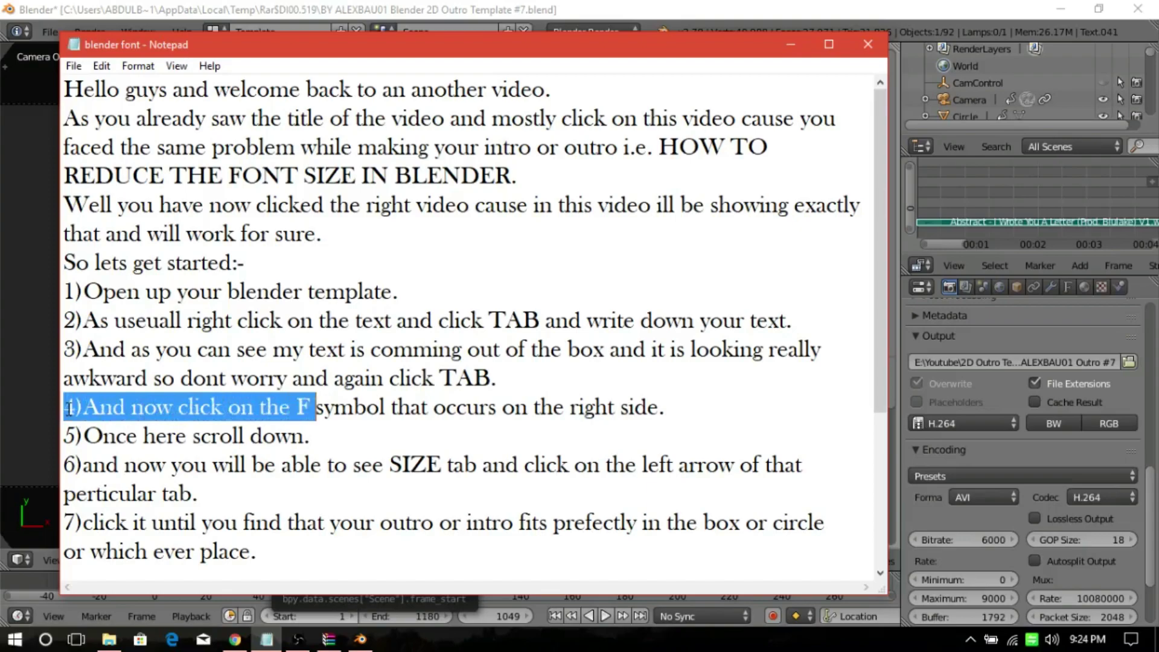
{"action": "key", "text": "shift+Right"}
{"action": "key", "text": "shift+Right"}
{"action": "key", "text": "shift+Right"}
{"action": "key", "text": "shift+Right"}
{"action": "key", "text": "shift+Right"}
{"action": "key", "text": "shift+Right"}
{"action": "key", "text": "shift+Right"}
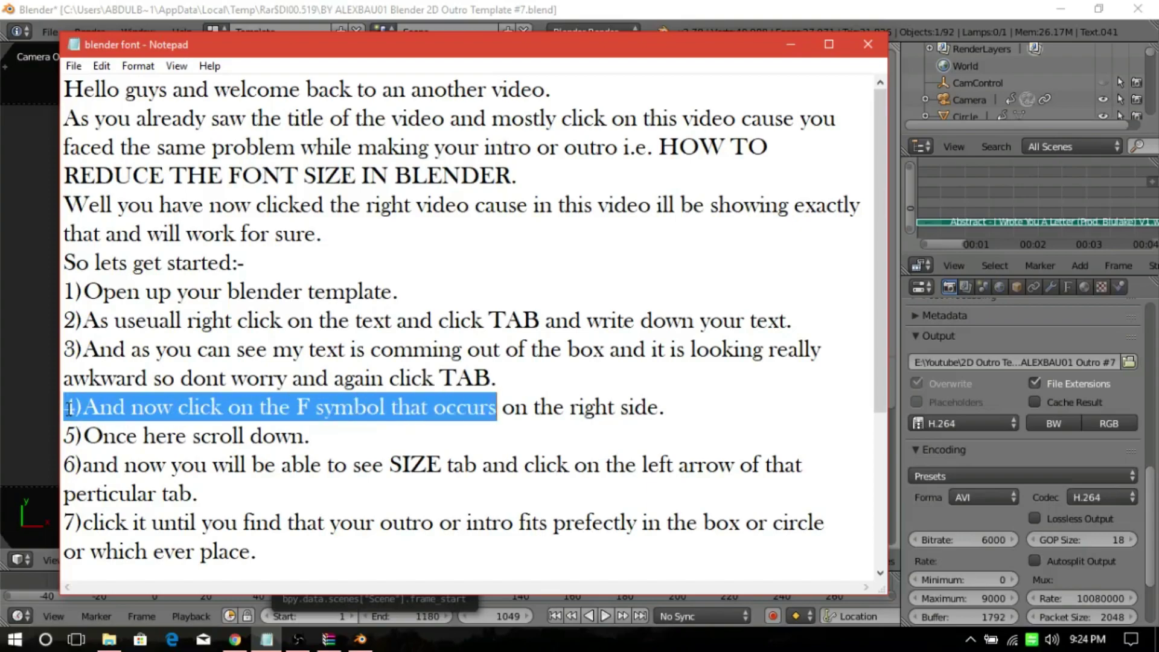
{"action": "key", "text": "shift+Right"}
{"action": "key", "text": "shift+Right"}
{"action": "key", "text": "shift+Right"}
{"action": "key", "text": "shift+Right"}
{"action": "key", "text": "shift+Right"}
{"action": "key", "text": "shift+Right"}
{"action": "key", "text": "shift+Right"}
{"action": "key", "text": "shift+Right"}
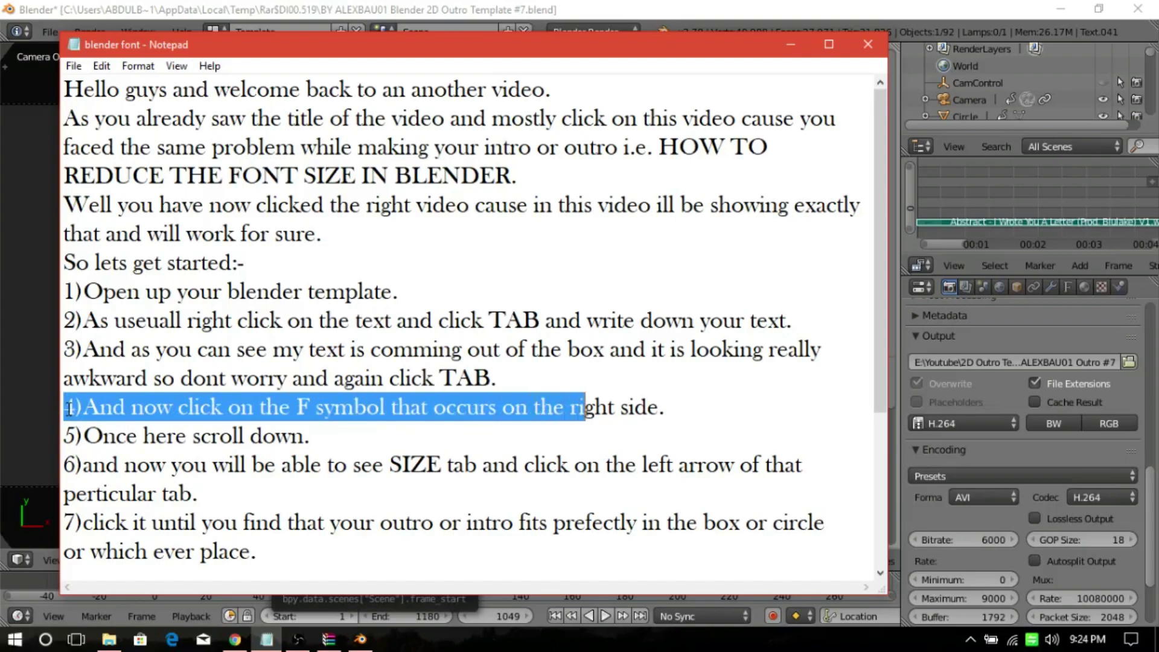
{"action": "key", "text": "shift+Right"}
{"action": "key", "text": "shift+Right"}
{"action": "key", "text": "shift+Right"}
{"action": "key", "text": "shift+Right"}
{"action": "key", "text": "shift+Right"}
{"action": "key", "text": "shift+Right"}
{"action": "key", "text": "shift+Right"}
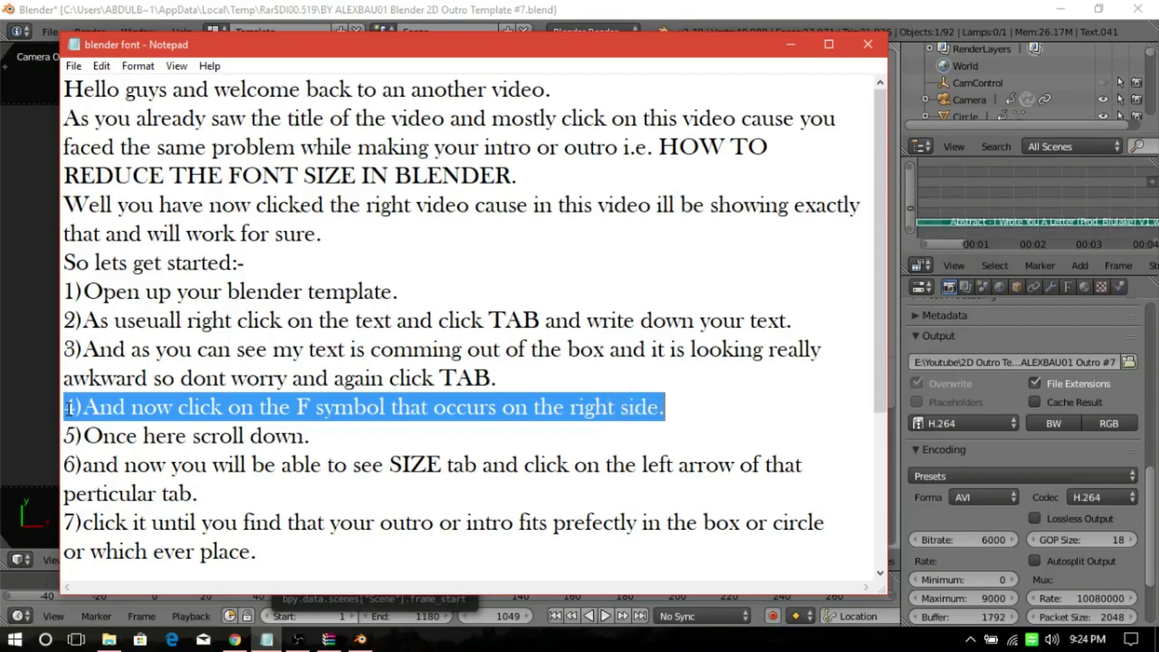
{"action": "left_click", "coordinate": [800, 38]}
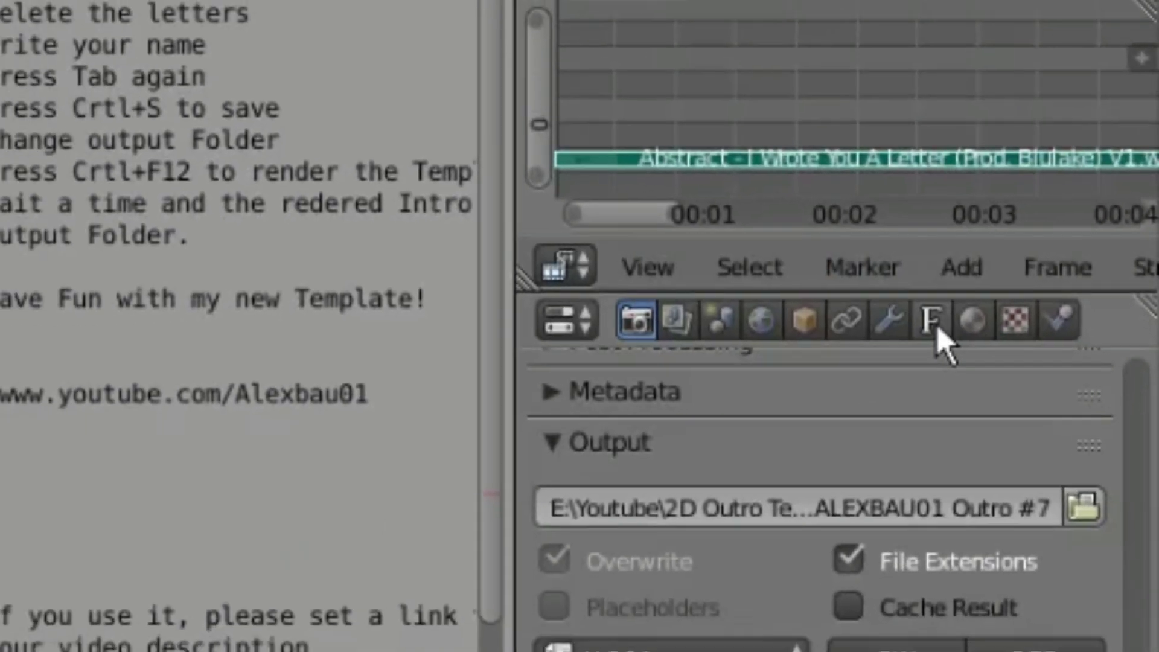
Step: Open the name text's font data tab and highlight step 5 in the notes
{"action": "left_click", "coordinate": [788, 353]}
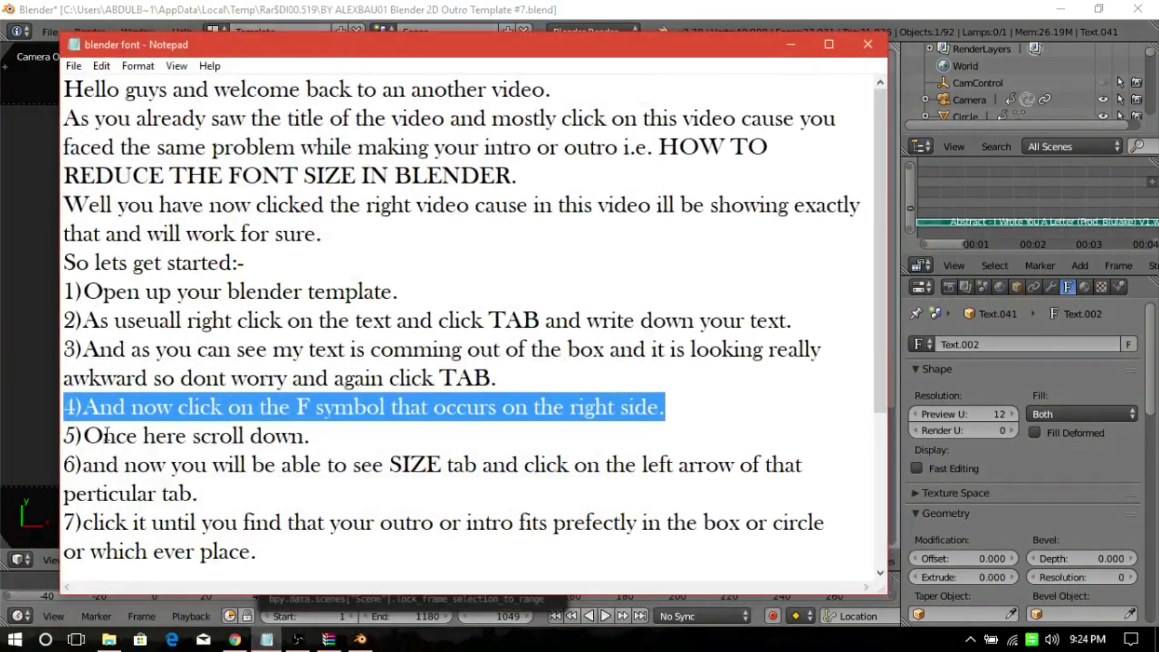
{"action": "left_click", "coordinate": [71, 435]}
{"action": "key", "text": "shift+Right"}
{"action": "key", "text": "shift+Right"}
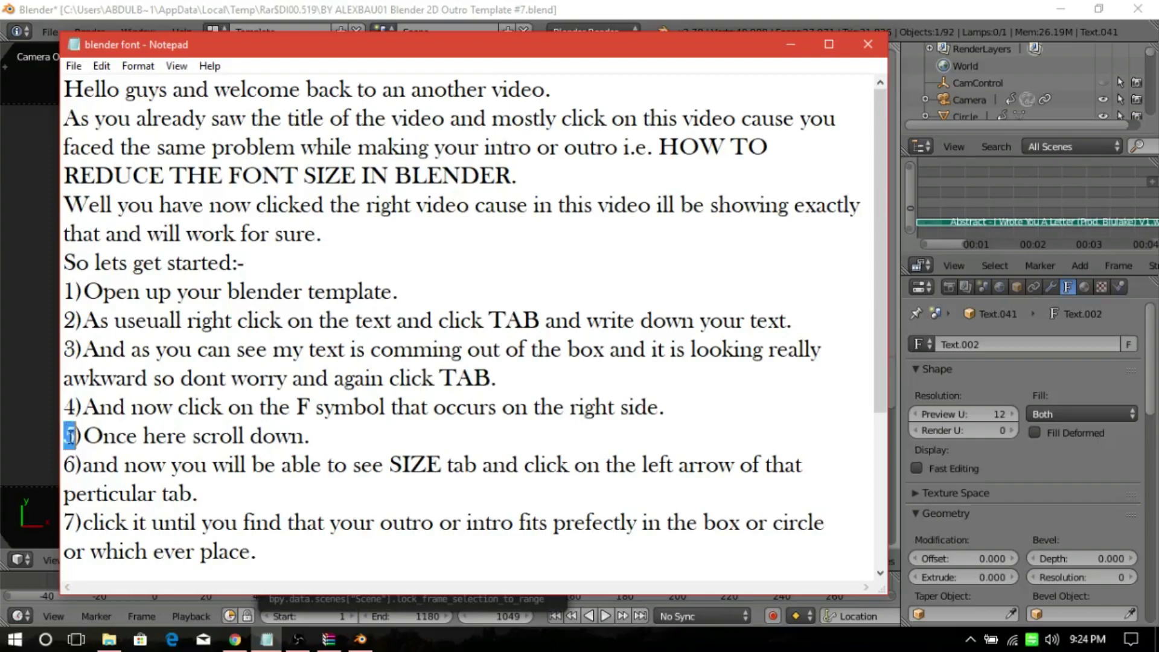
{"action": "key", "text": "shift+Right"}
{"action": "key", "text": "shift+Right"}
{"action": "key", "text": "shift+Right"}
{"action": "key", "text": "shift+Right"}
{"action": "key", "text": "shift+Right"}
{"action": "key", "text": "shift+Right"}
{"action": "key", "text": "shift+Right"}
{"action": "key", "text": "shift+Right"}
{"action": "key", "text": "shift+Right"}
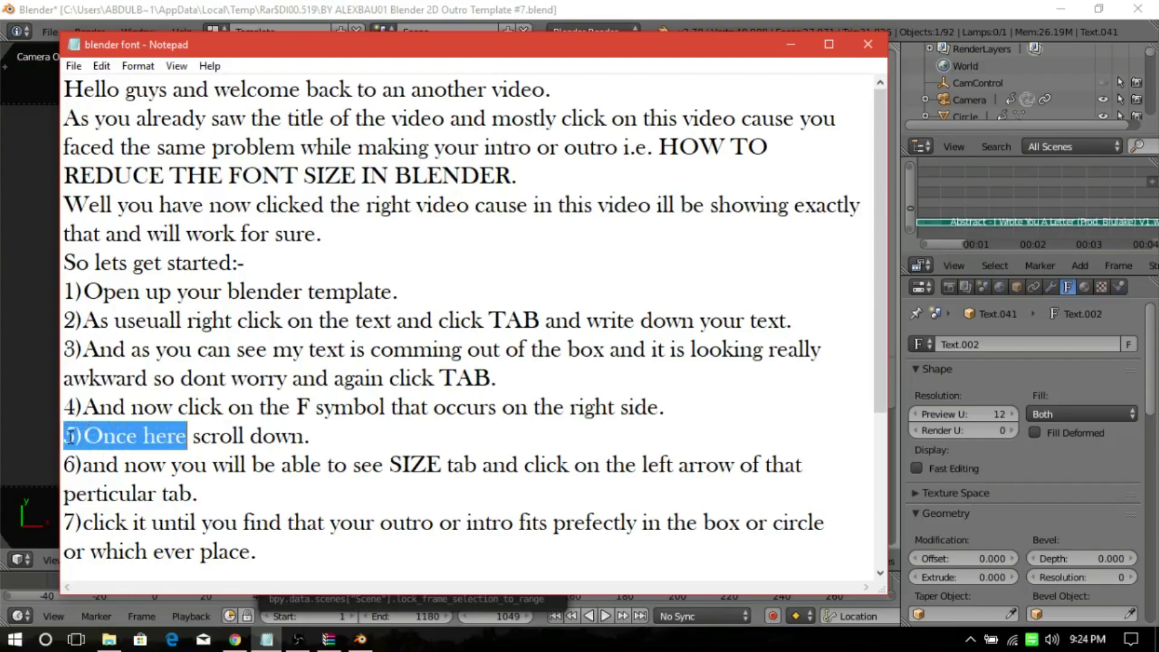
{"action": "key", "text": "shift+Right"}
{"action": "key", "text": "shift+Right"}
{"action": "key", "text": "shift+Right"}
{"action": "key", "text": "shift+Right"}
{"action": "key", "text": "shift+Right"}
{"action": "key", "text": "shift+Right"}
{"action": "key", "text": "shift+Right"}
{"action": "key", "text": "shift+Right"}
{"action": "key", "text": "shift+Right"}
{"action": "key", "text": "shift+Right"}
{"action": "key", "text": "shift+Right"}
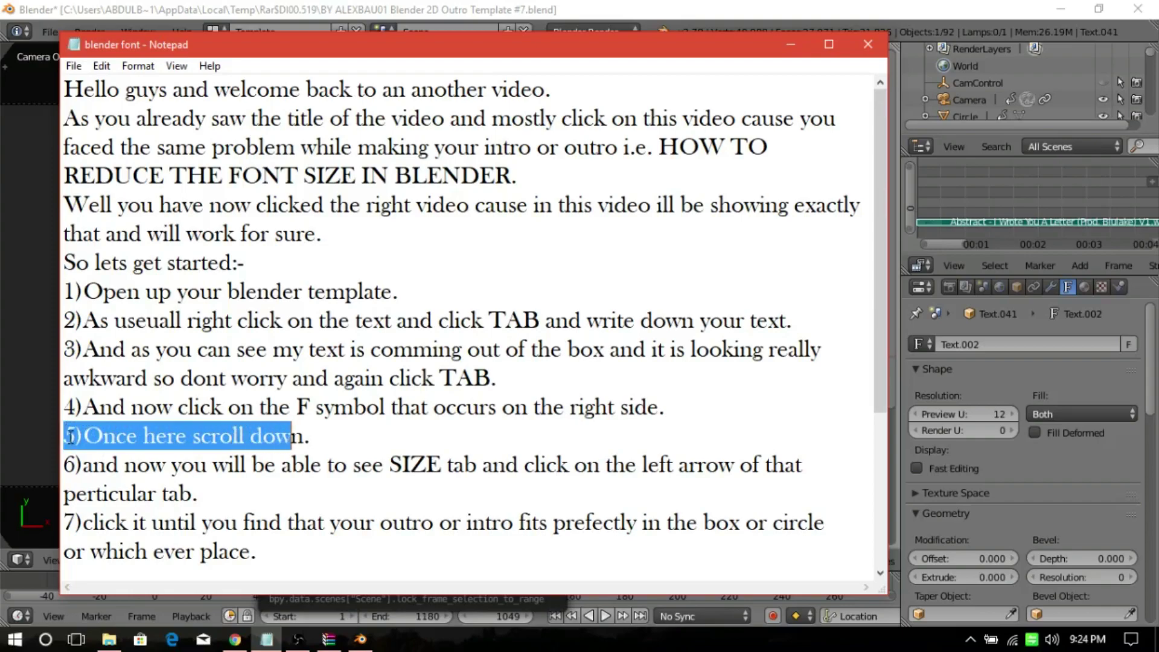
{"action": "key", "text": "shift+Right"}
{"action": "key", "text": "shift+Right"}
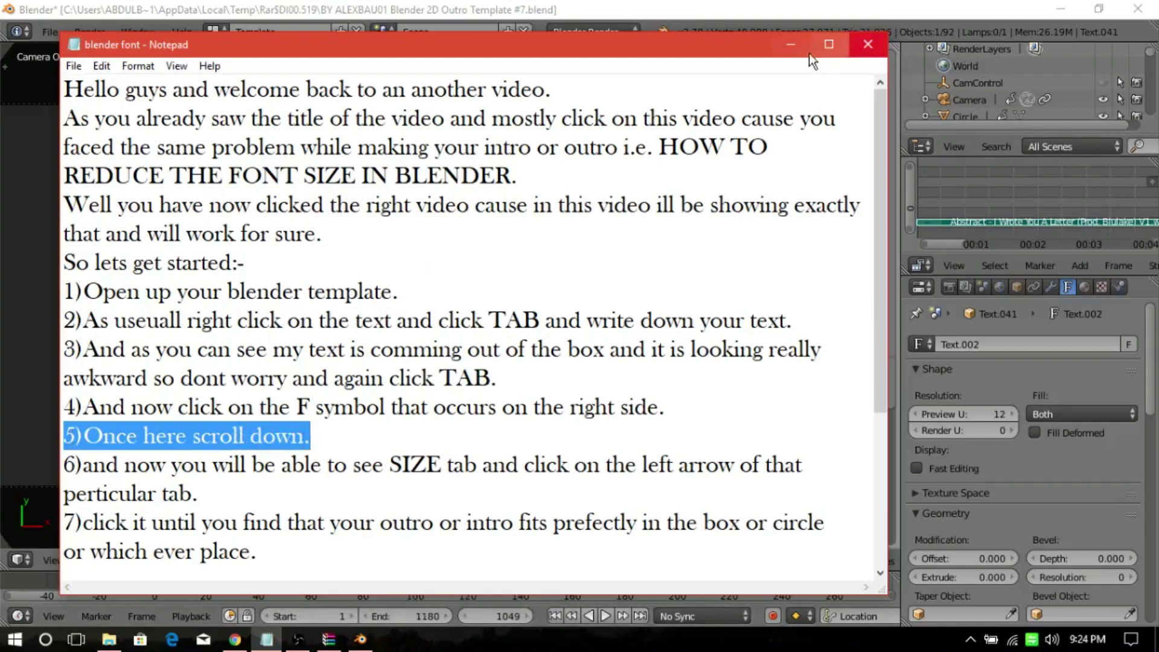
Step: Scroll Blender's font properties down to the Font panel showing Size 1.000
{"action": "left_click", "coordinate": [794, 49]}
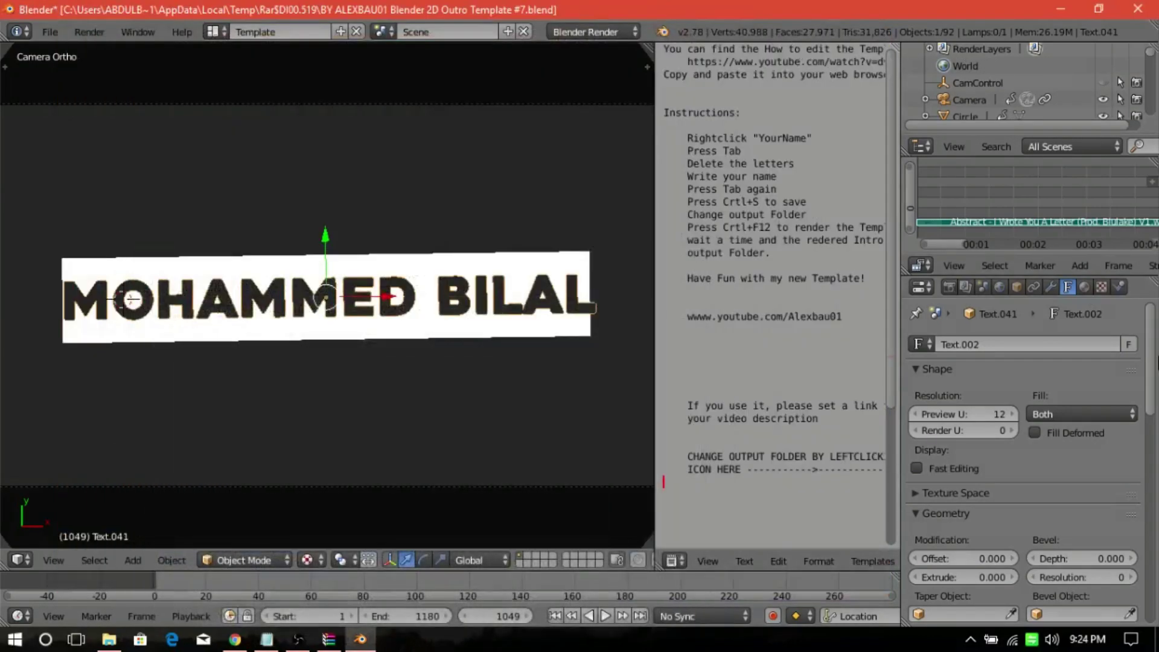
{"action": "scroll", "coordinate": [1149, 379], "scroll_direction": "down", "scroll_amount": 3}
{"action": "left_click_drag", "start_coordinate": [1150, 379], "coordinate": [1143, 459]}
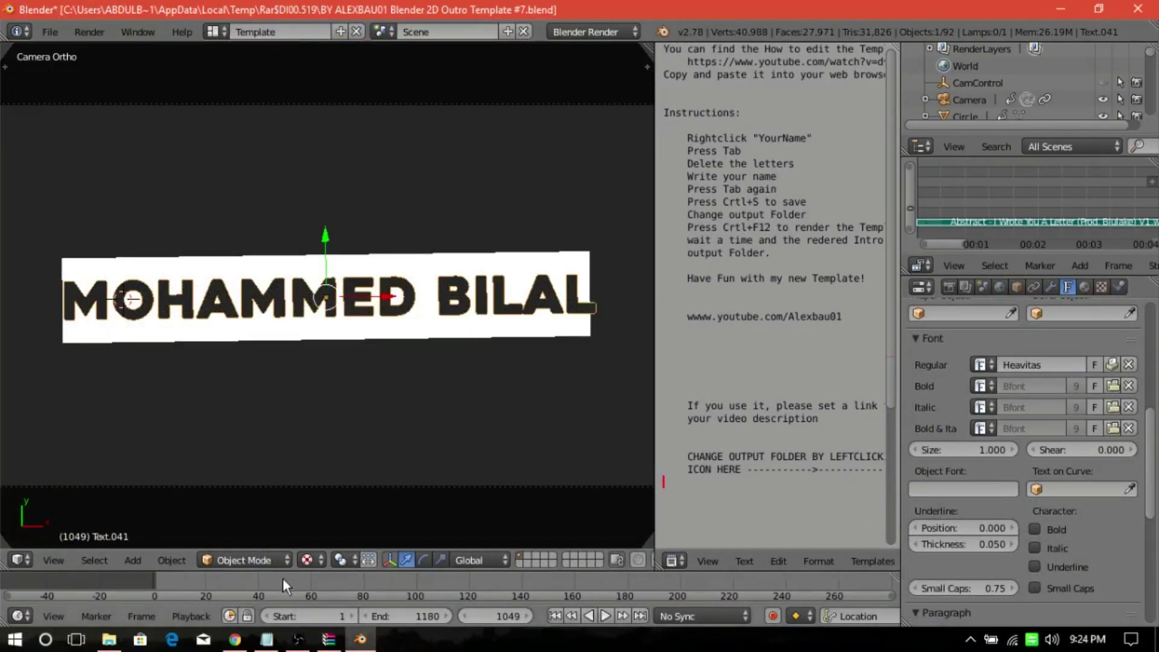
{"action": "left_click", "coordinate": [266, 639]}
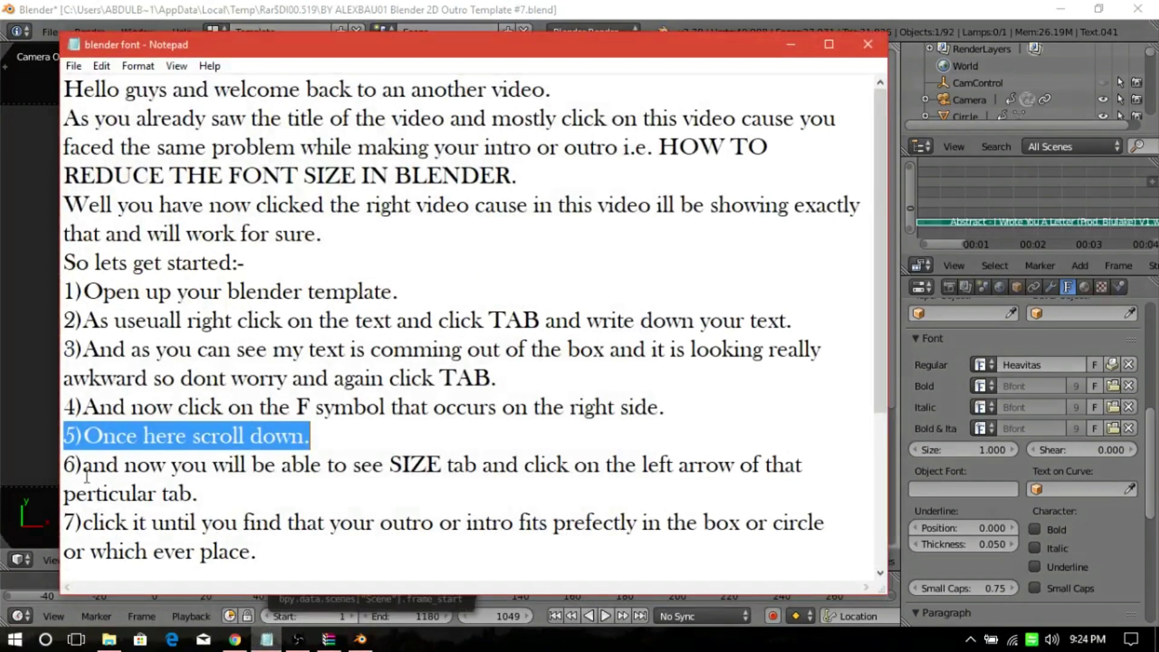
Step: Highlight the beginning of step 6 up to the SIZE tab, checking Blender in between
{"action": "left_click", "coordinate": [70, 466]}
{"action": "double_click", "coordinate": [70, 465]}
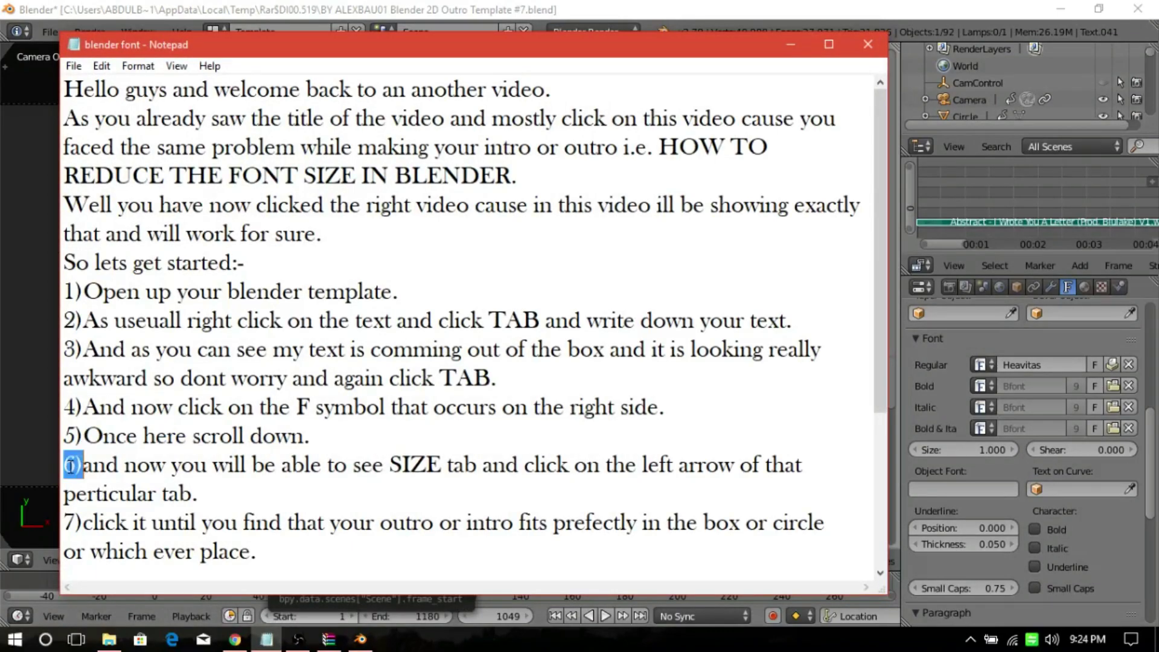
{"action": "key", "text": "shift+Right"}
{"action": "key", "text": "shift+Right"}
{"action": "key", "text": "shift+Right"}
{"action": "key", "text": "shift+Right"}
{"action": "key", "text": "shift+Right"}
{"action": "key", "text": "shift+Right"}
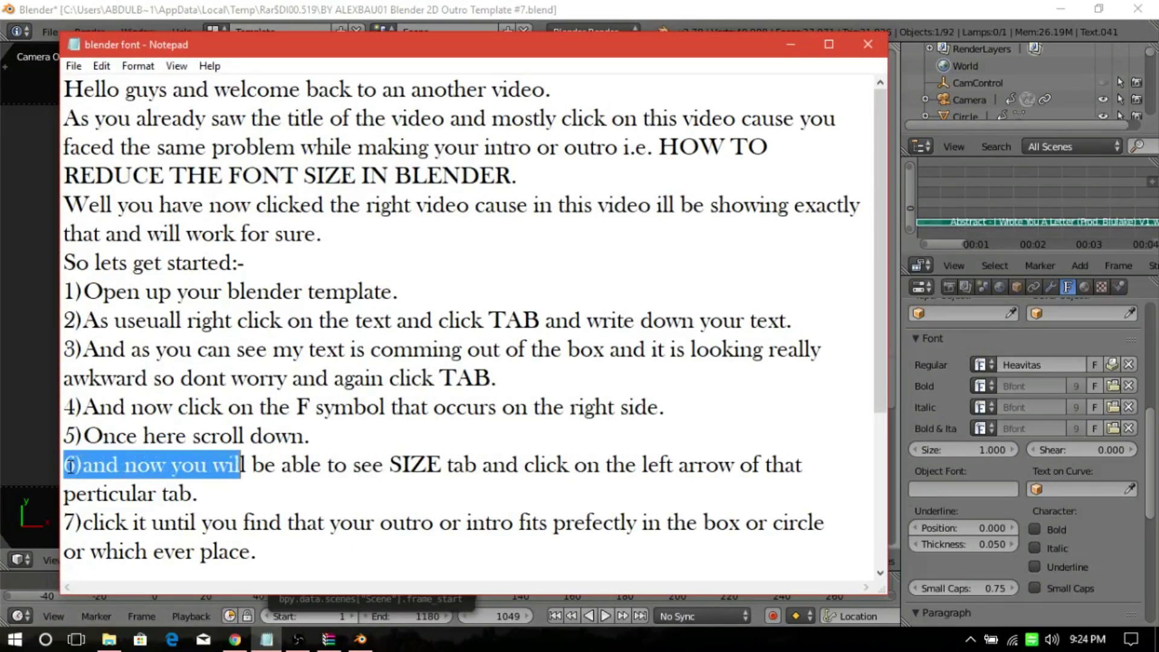
{"action": "key", "text": "shift+Right"}
{"action": "key", "text": "shift+Right"}
{"action": "key", "text": "shift+Right"}
{"action": "key", "text": "shift+Right"}
{"action": "key", "text": "shift+Right"}
{"action": "key", "text": "shift+Right"}
{"action": "key", "text": "shift+Right"}
{"action": "key", "text": "shift+Right"}
{"action": "key", "text": "shift+Right"}
{"action": "key", "text": "shift+Right"}
{"action": "key", "text": "shift+Right"}
{"action": "key", "text": "shift+Right"}
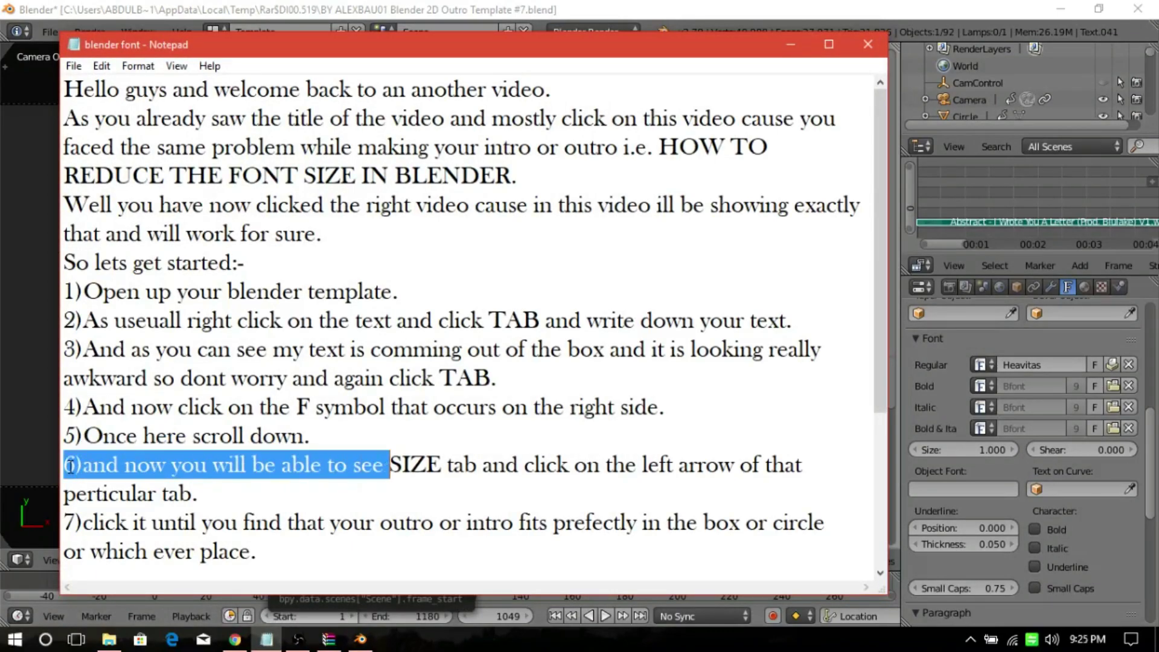
{"action": "key", "text": "shift+Right"}
{"action": "key", "text": "shift+Right"}
{"action": "key", "text": "shift+Right"}
{"action": "key", "text": "shift+Right"}
{"action": "key", "text": "shift+Right"}
{"action": "key", "text": "shift+Right"}
{"action": "key", "text": "shift+Right"}
{"action": "key", "text": "shift+Right"}
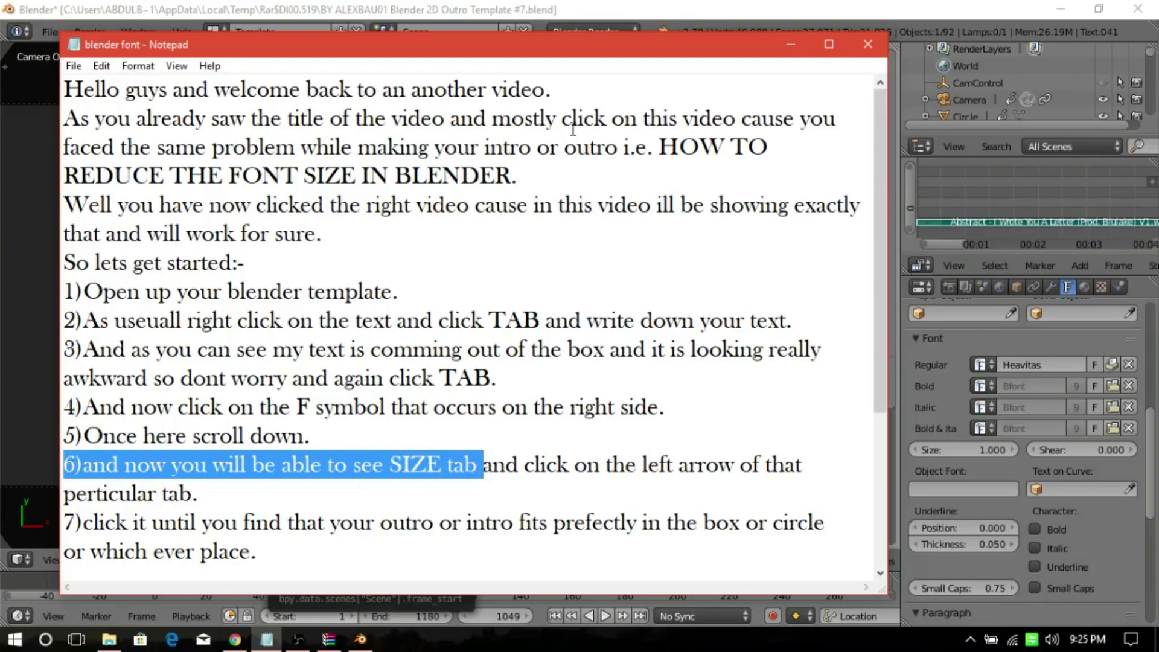
{"action": "left_click", "coordinate": [787, 48]}
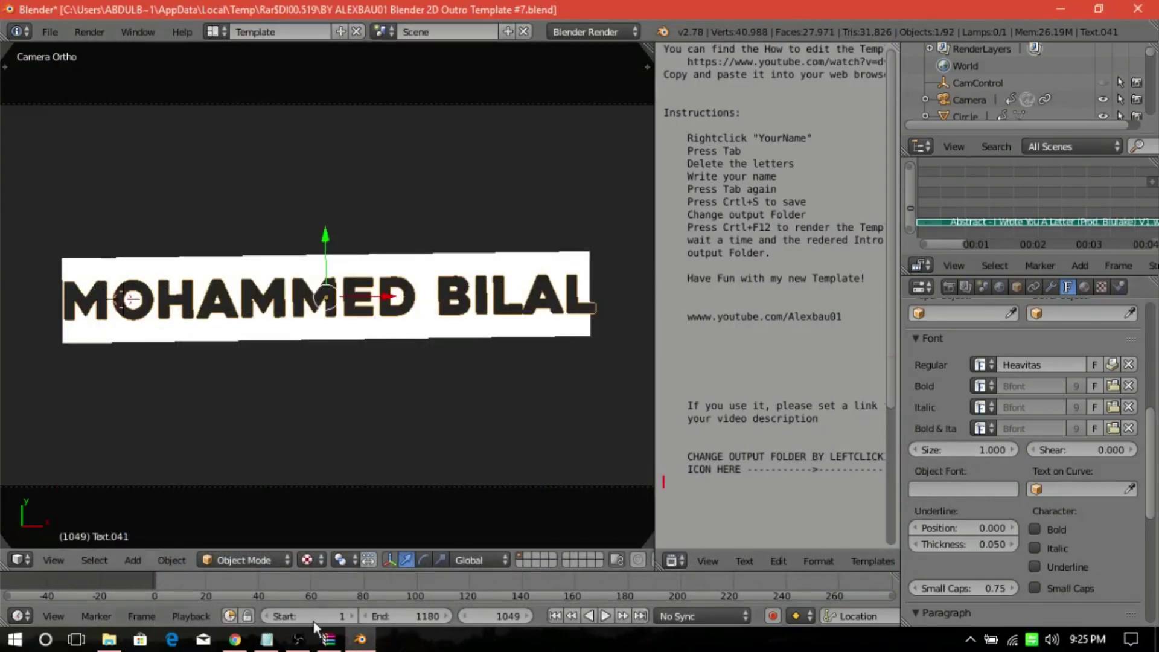
{"action": "left_click", "coordinate": [267, 639]}
Step: Highlight the rest of step 6 after 'SIZE tab', about lowering the value
{"action": "left_click", "coordinate": [484, 465]}
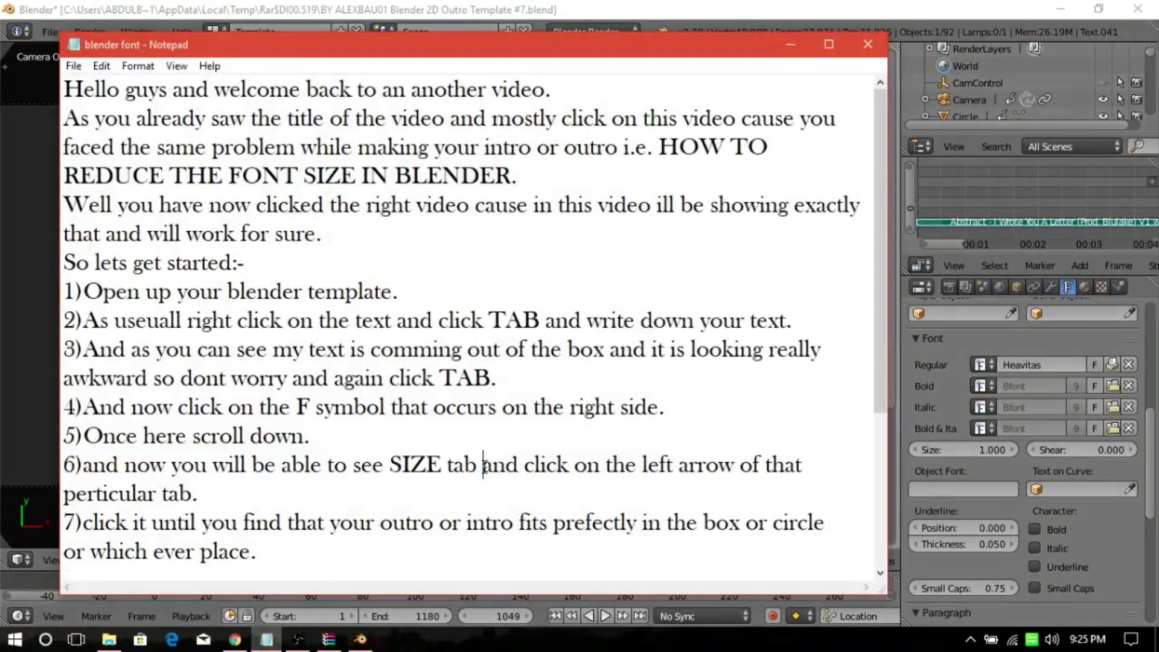
{"action": "key", "text": "shift+Right"}
{"action": "key", "text": "shift+Right"}
{"action": "key", "text": "shift+Right"}
{"action": "key", "text": "shift+Right"}
{"action": "key", "text": "shift+Right"}
{"action": "key", "text": "shift+Right"}
{"action": "key", "text": "shift+Right"}
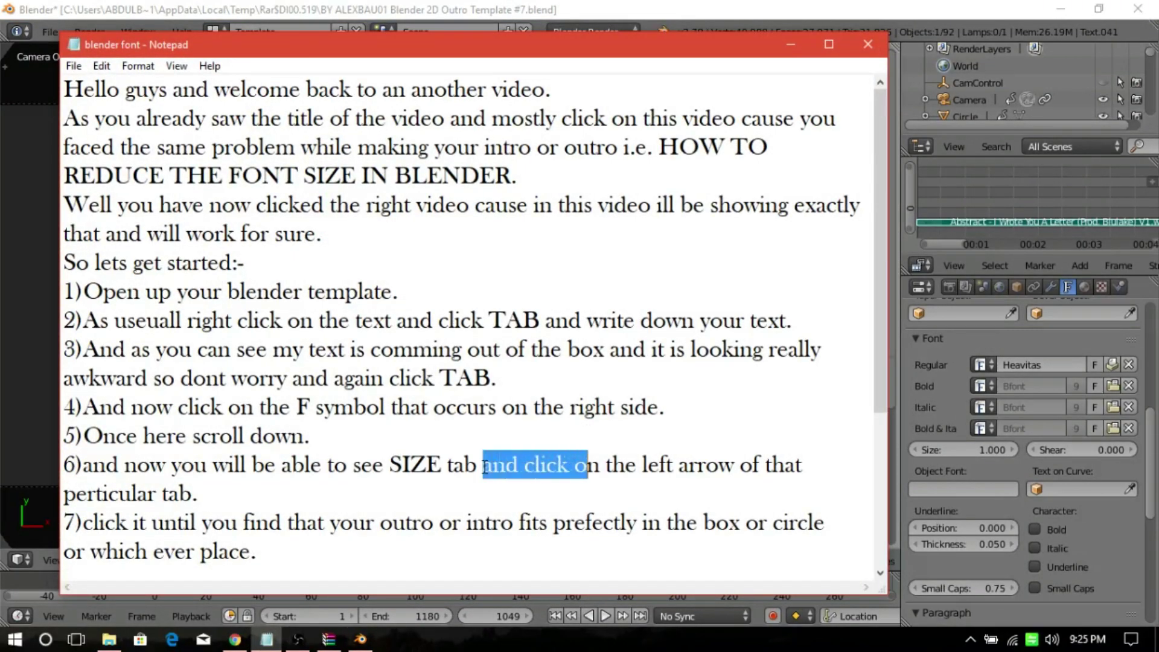
{"action": "key", "text": "shift+Right"}
{"action": "key", "text": "shift+Right"}
{"action": "key", "text": "shift+Right"}
{"action": "key", "text": "shift+Right"}
{"action": "key", "text": "shift+Right"}
{"action": "key", "text": "shift+Right"}
{"action": "key", "text": "shift+Right"}
{"action": "key", "text": "shift+Right"}
{"action": "key", "text": "shift+Right"}
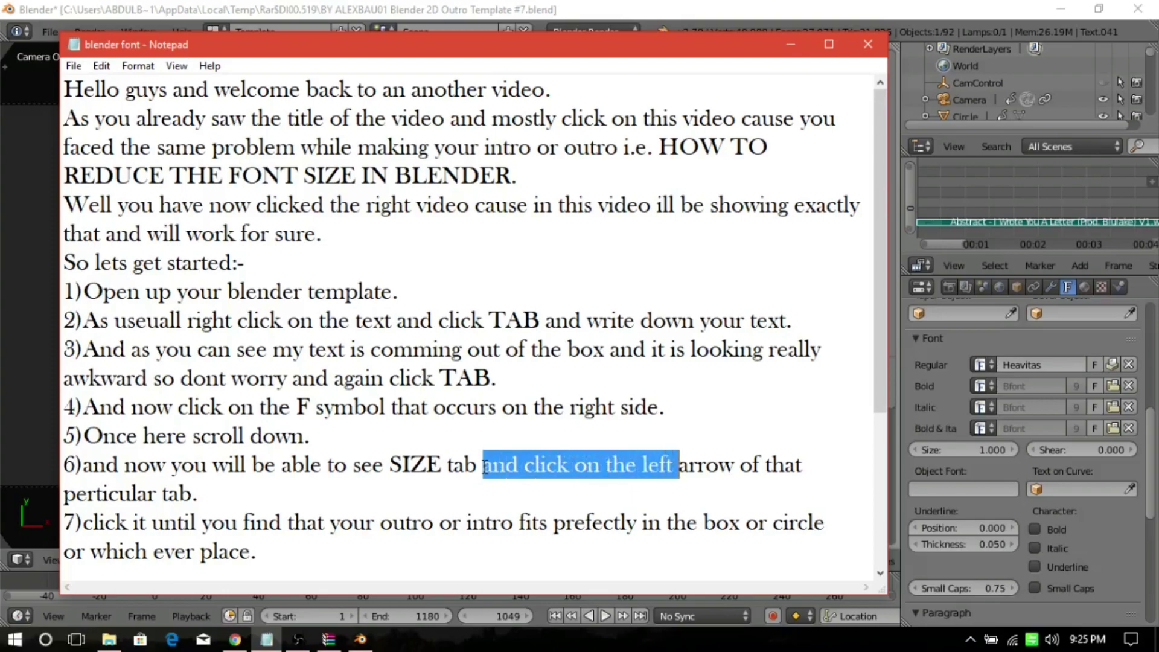
{"action": "key", "text": "shift+Right"}
{"action": "key", "text": "shift+Right"}
{"action": "key", "text": "shift+Right"}
{"action": "key", "text": "shift+Right"}
{"action": "key", "text": "shift+Right"}
{"action": "key", "text": "shift+Right"}
{"action": "key", "text": "shift+Right"}
{"action": "key", "text": "shift+Right"}
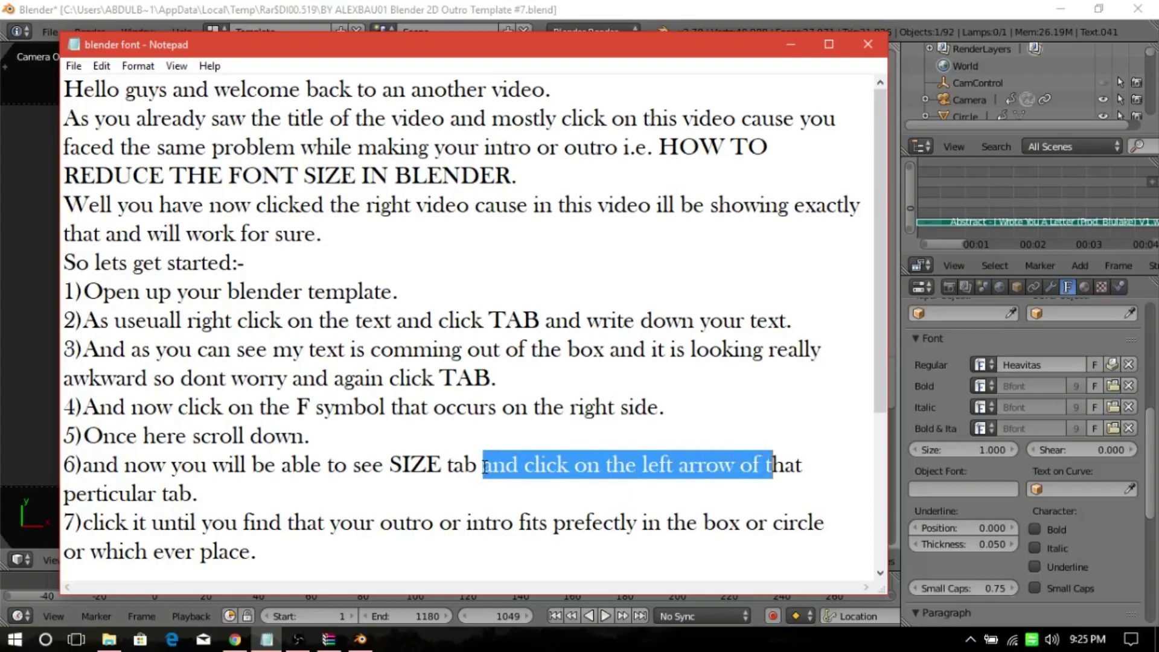
{"action": "key", "text": "shift+Right"}
{"action": "key", "text": "shift+Right"}
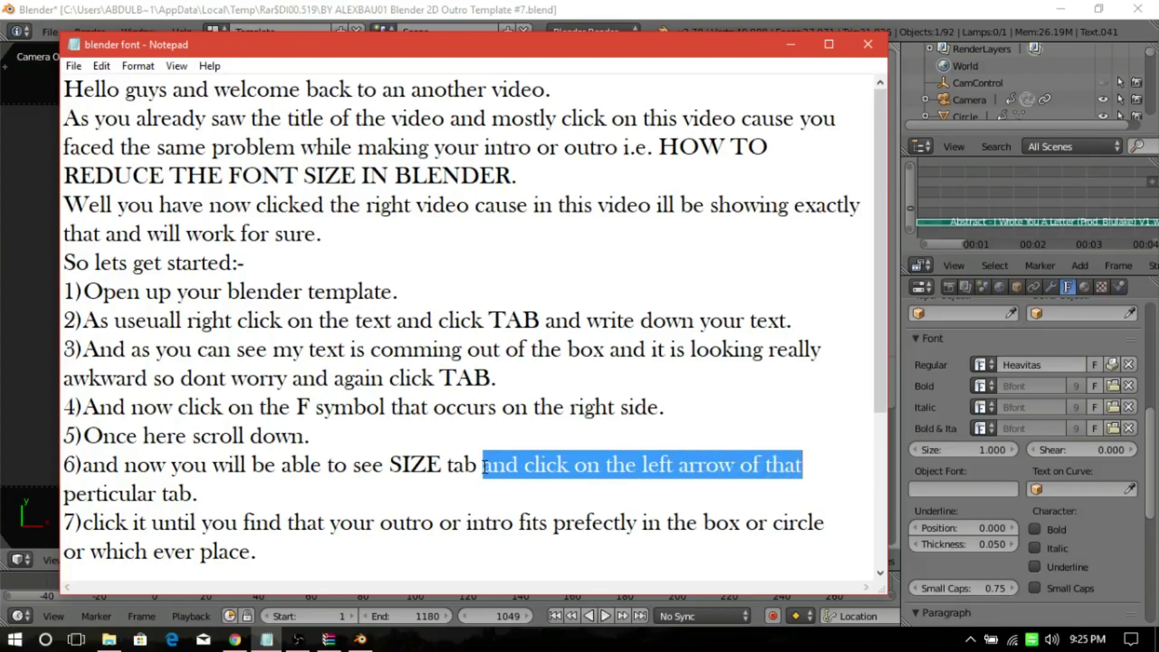
{"action": "key", "text": "shift+Down"}
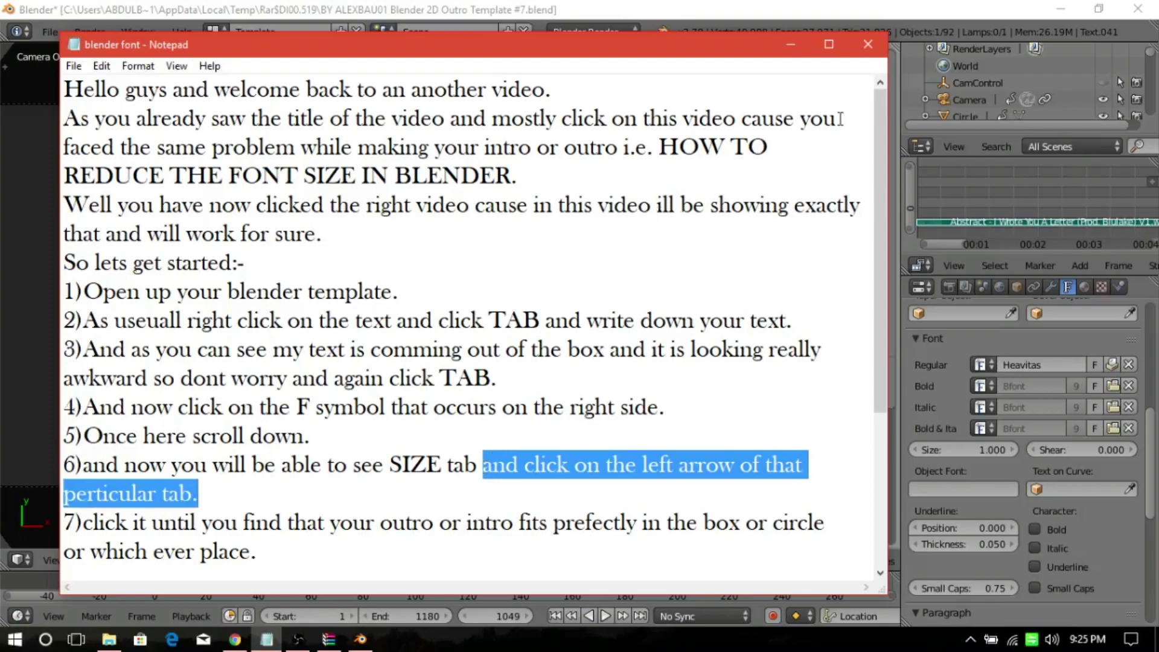
Step: Lower the name text's font Size from 1.000 to 0.940 using the field's left arrow
{"action": "left_click", "coordinate": [790, 48]}
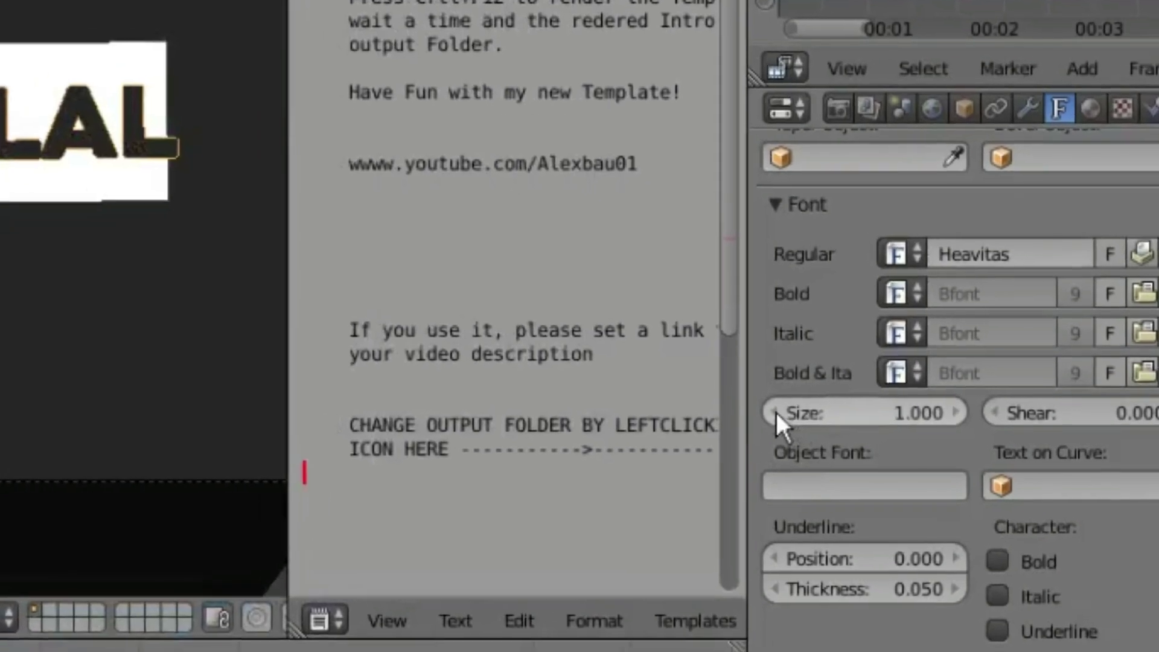
{"action": "left_click", "coordinate": [775, 413]}
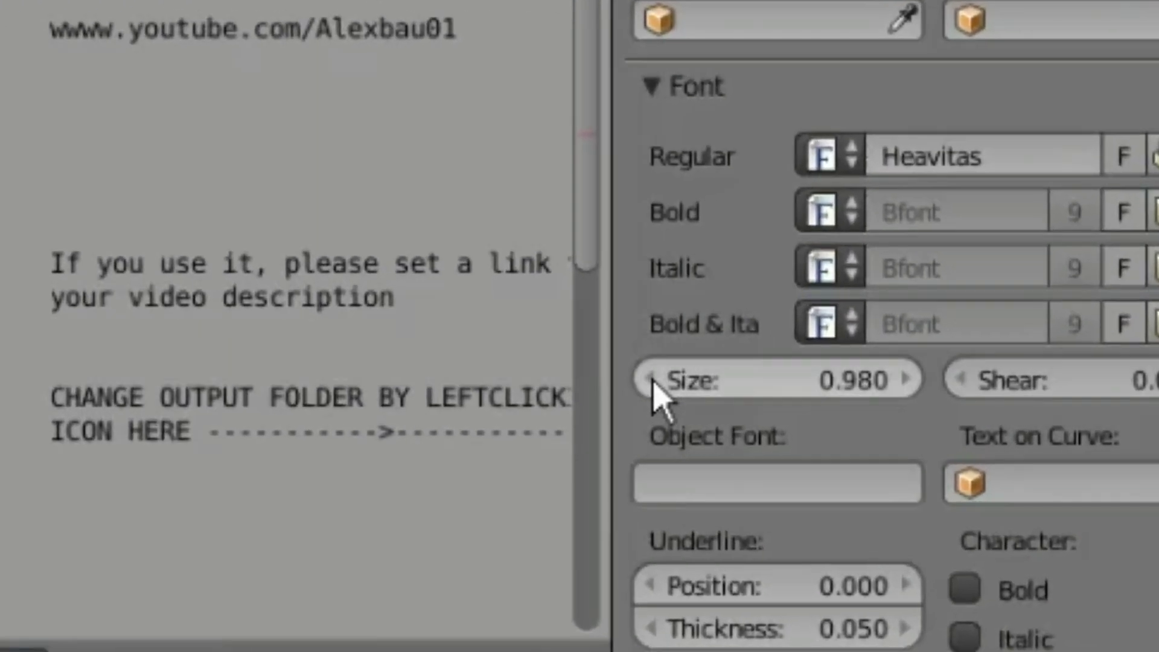
{"action": "left_click", "coordinate": [775, 413]}
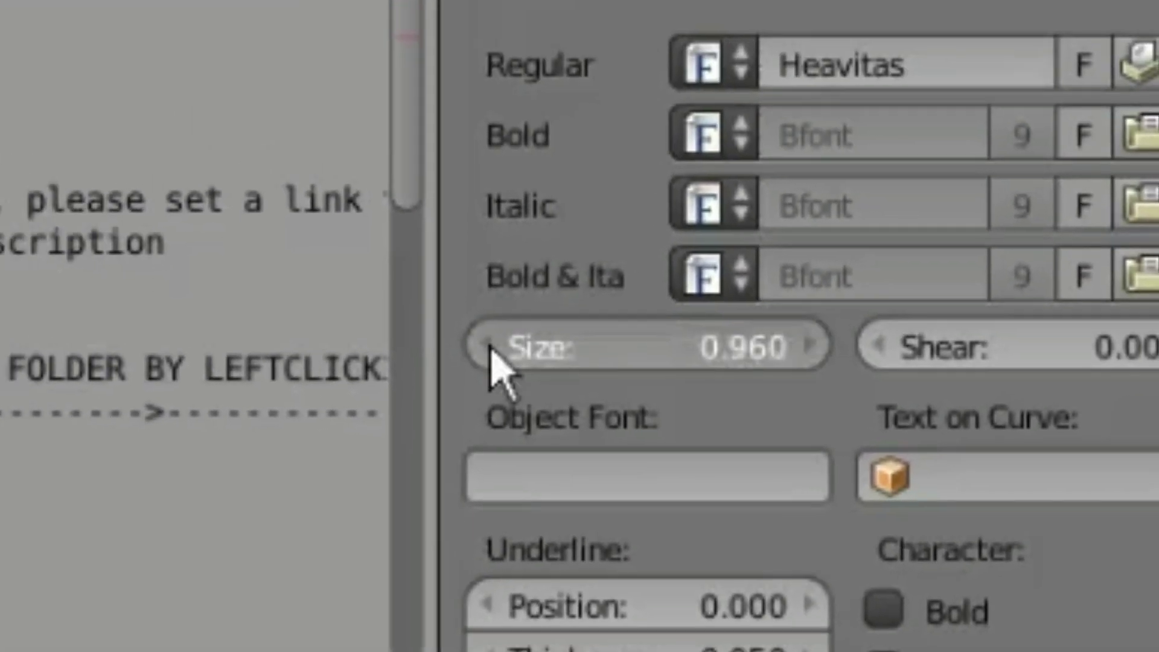
{"action": "left_click", "coordinate": [490, 349]}
{"action": "left_click", "coordinate": [490, 349]}
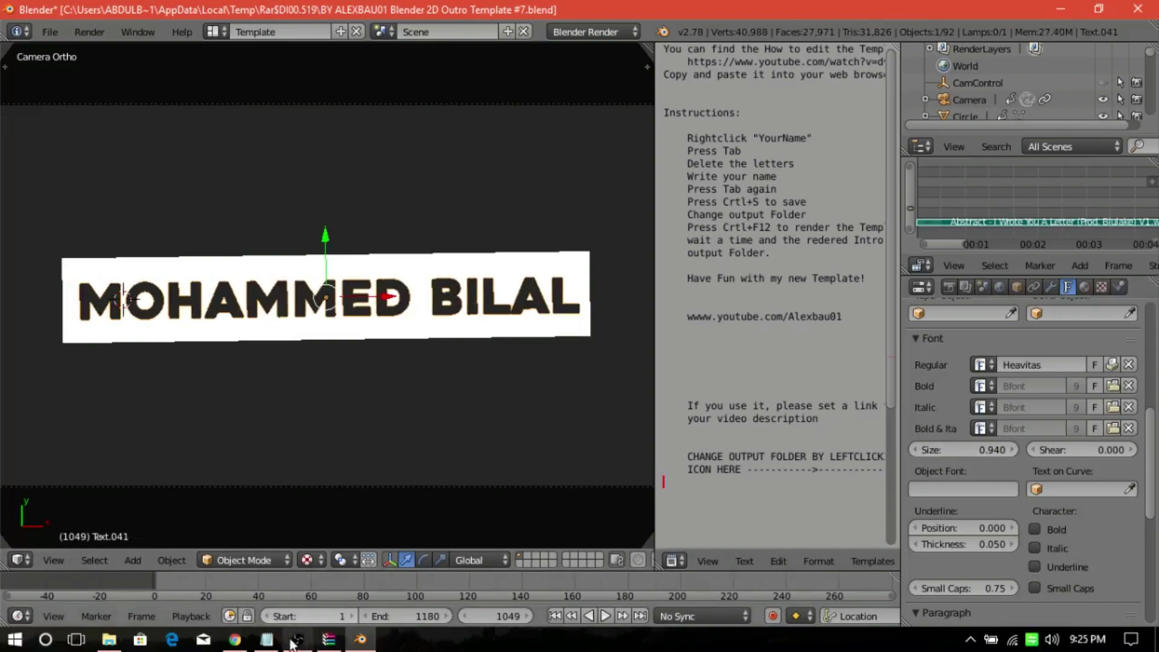
{"action": "left_click", "coordinate": [266, 638]}
Step: Highlight the full step 7 line in the notes
{"action": "left_click", "coordinate": [84, 524]}
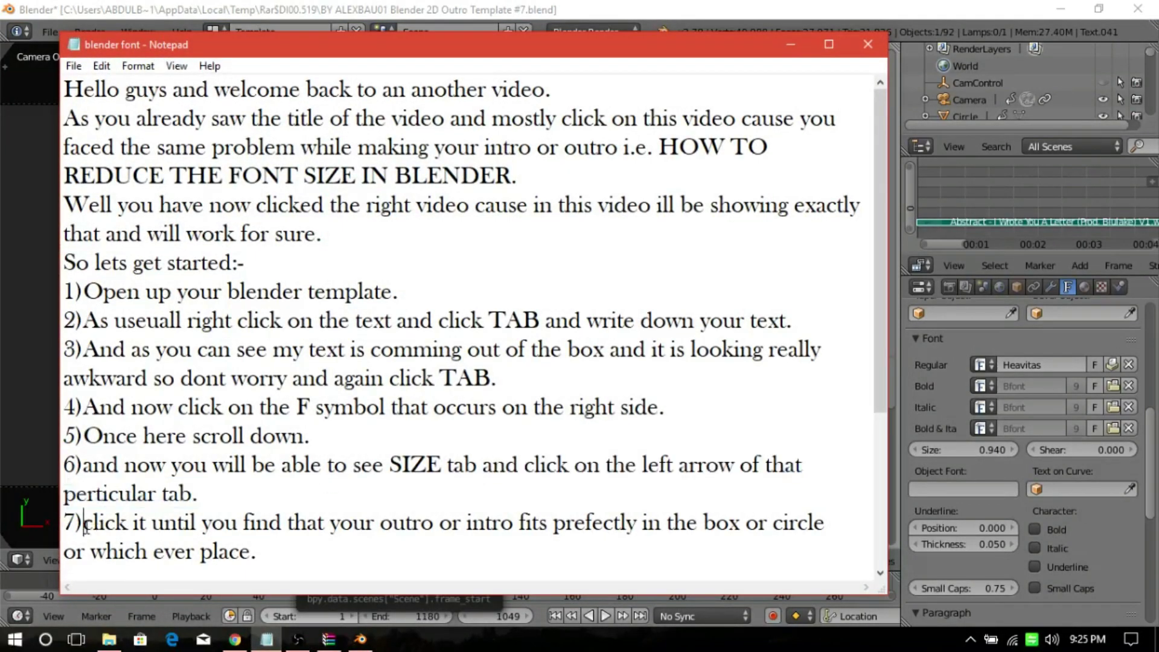
{"action": "key", "text": "shift+Right"}
{"action": "key", "text": "shift+Right"}
{"action": "key", "text": "shift+Right"}
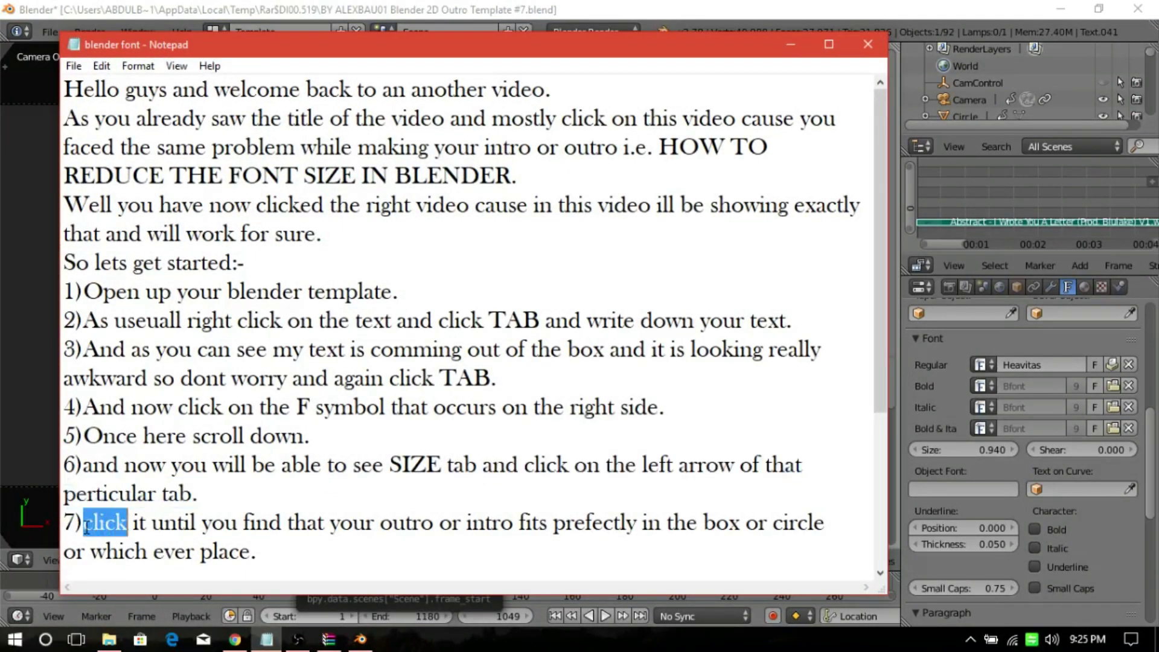
{"action": "key", "text": "shift+Right"}
{"action": "key", "text": "shift+Right"}
{"action": "key", "text": "shift+Right"}
{"action": "key", "text": "shift+Right"}
{"action": "key", "text": "shift+Right"}
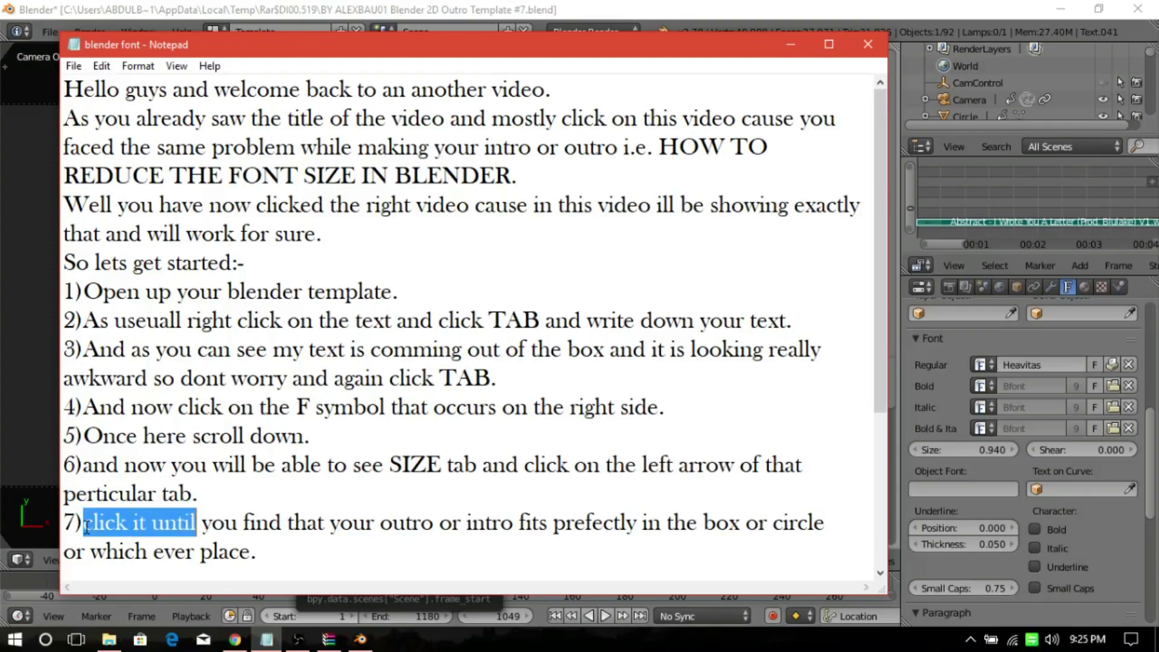
{"action": "key", "text": "shift+Right"}
{"action": "key", "text": "shift+Right"}
{"action": "key", "text": "shift+Right"}
{"action": "key", "text": "shift+Right"}
{"action": "key", "text": "shift+Right"}
{"action": "key", "text": "shift+Right"}
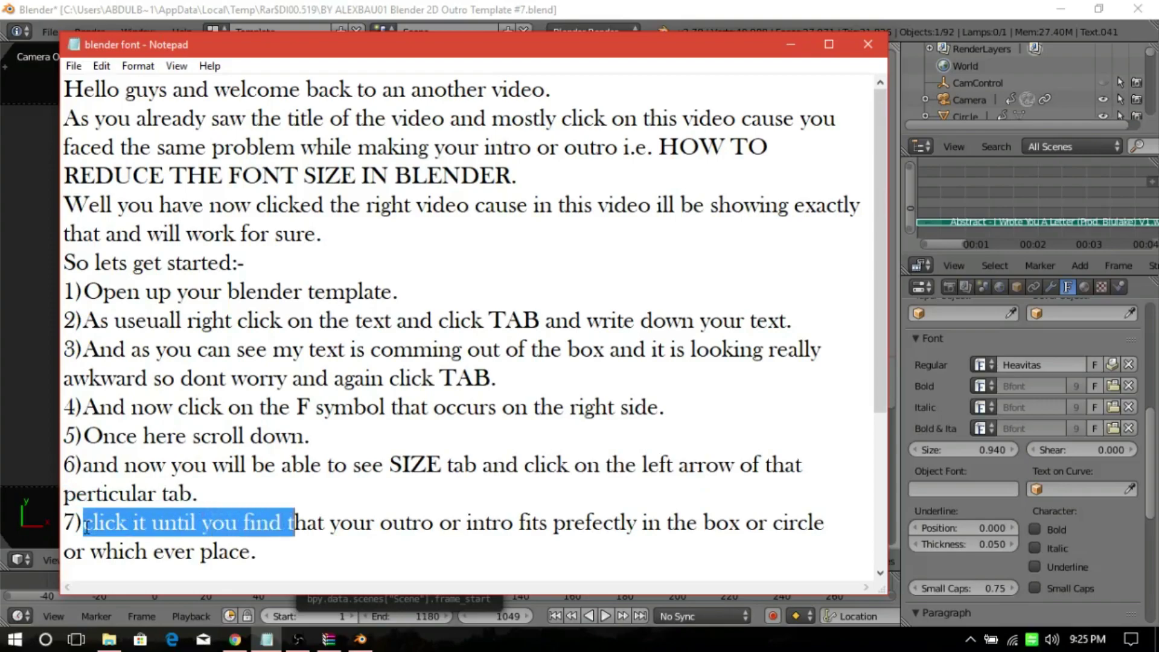
{"action": "key", "text": "shift+Right"}
{"action": "key", "text": "shift+Right"}
{"action": "key", "text": "shift+Right"}
{"action": "key", "text": "shift+Right"}
{"action": "key", "text": "shift+Right"}
{"action": "key", "text": "shift+Right"}
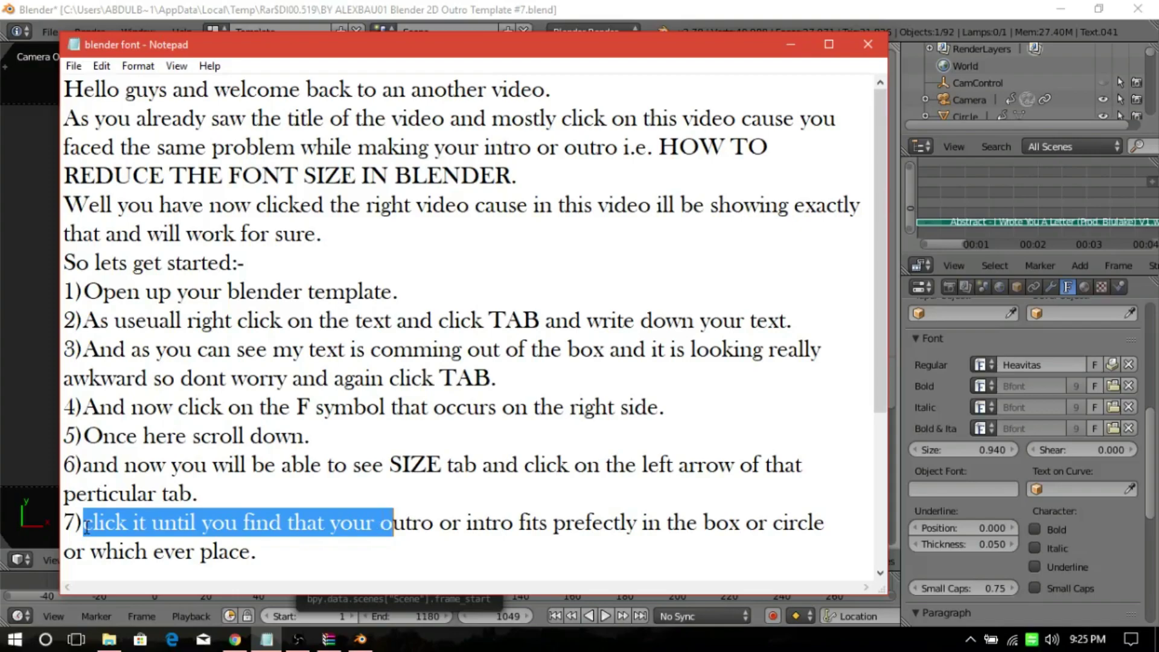
{"action": "key", "text": "shift+Right"}
{"action": "key", "text": "shift+Right"}
{"action": "key", "text": "shift+Right"}
{"action": "key", "text": "shift+Right"}
{"action": "key", "text": "shift+Right"}
{"action": "key", "text": "shift+Right"}
{"action": "key", "text": "shift+Right"}
{"action": "key", "text": "shift+Right"}
{"action": "key", "text": "shift+Right"}
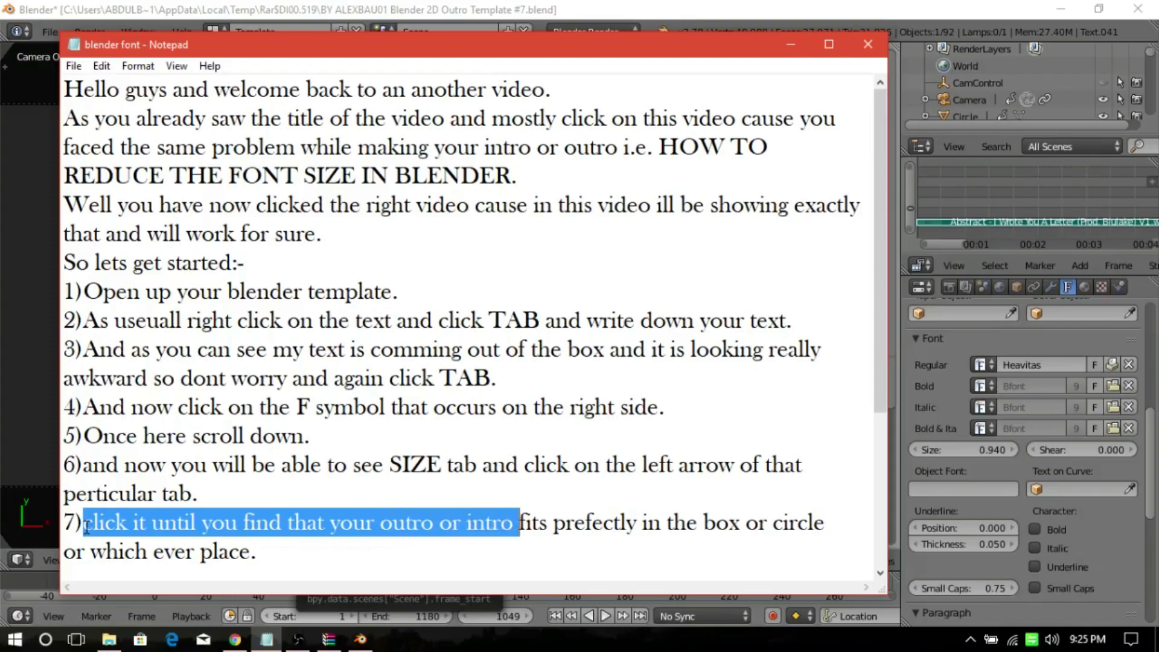
{"action": "key", "text": "shift+Right"}
{"action": "key", "text": "shift+Right"}
{"action": "key", "text": "shift+Right"}
{"action": "key", "text": "shift+Right"}
{"action": "key", "text": "shift+Right"}
{"action": "key", "text": "shift+Right"}
{"action": "key", "text": "shift+Right"}
{"action": "key", "text": "shift+Right"}
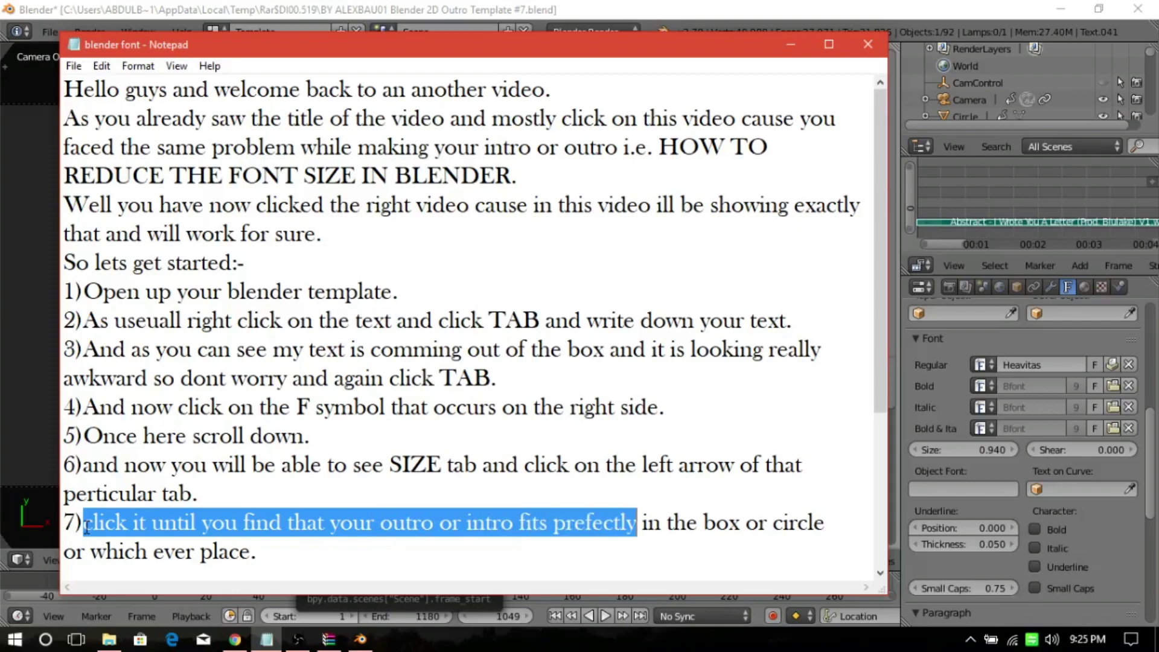
{"action": "key", "text": "shift+Right"}
{"action": "key", "text": "shift+Right"}
{"action": "key", "text": "shift+Right"}
{"action": "key", "text": "shift+Right"}
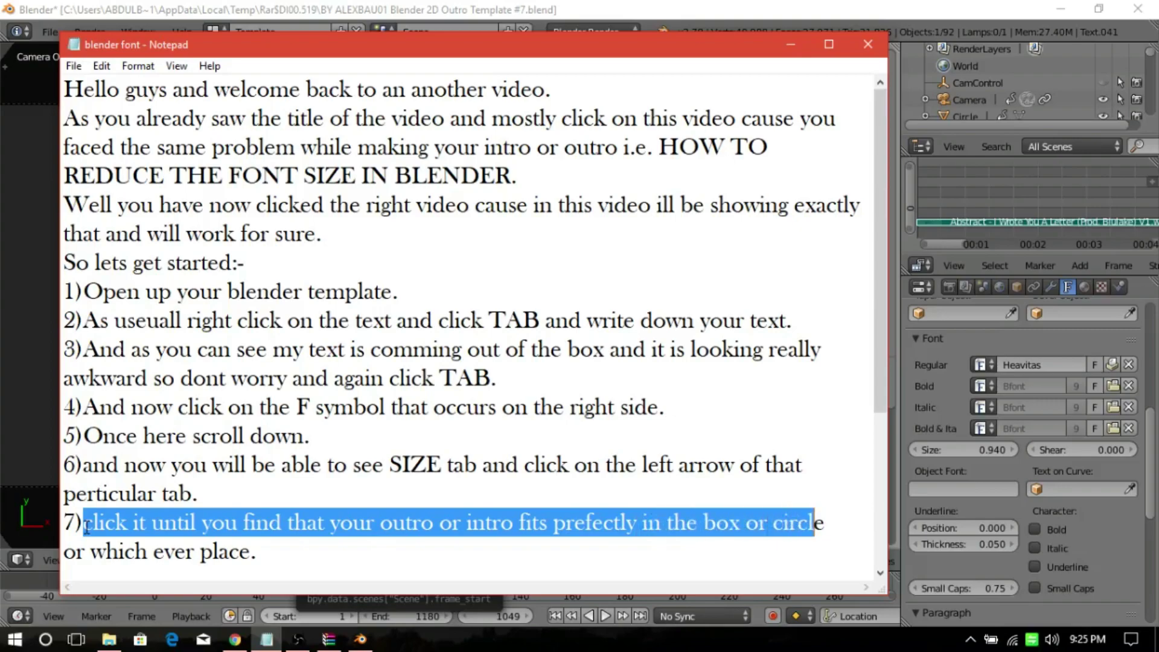
{"action": "key", "text": "shift+Right"}
{"action": "key", "text": "shift+End"}
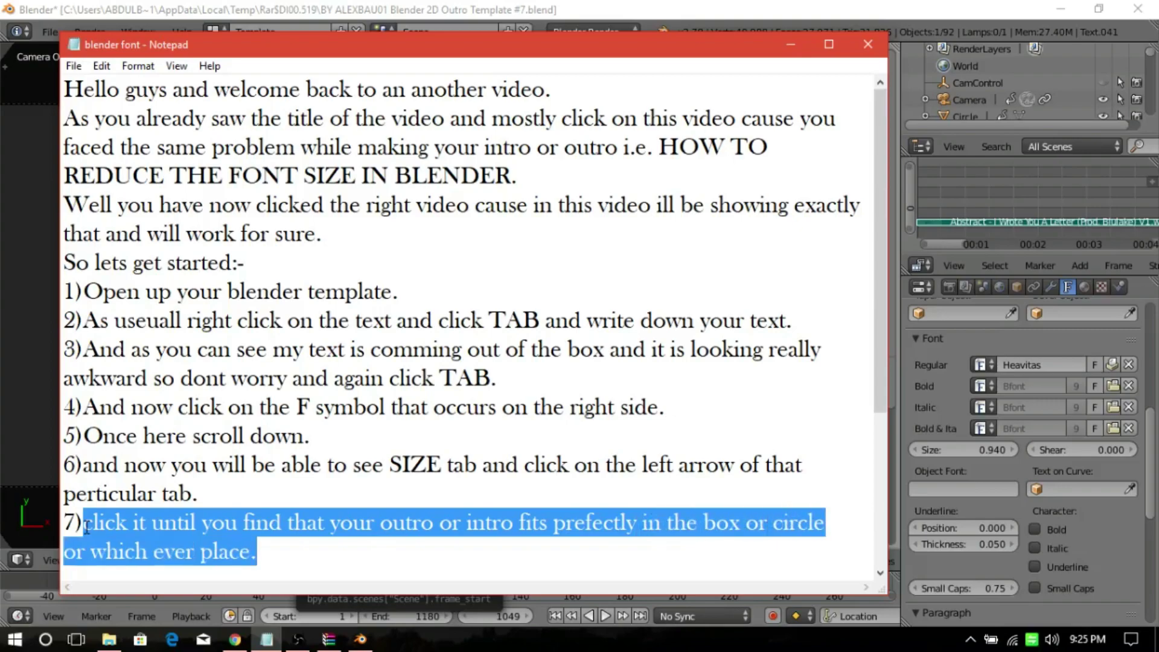
{"action": "left_click", "coordinate": [349, 554]}
Step: Lower the name text's font Size further to 0.910
{"action": "left_click", "coordinate": [796, 44]}
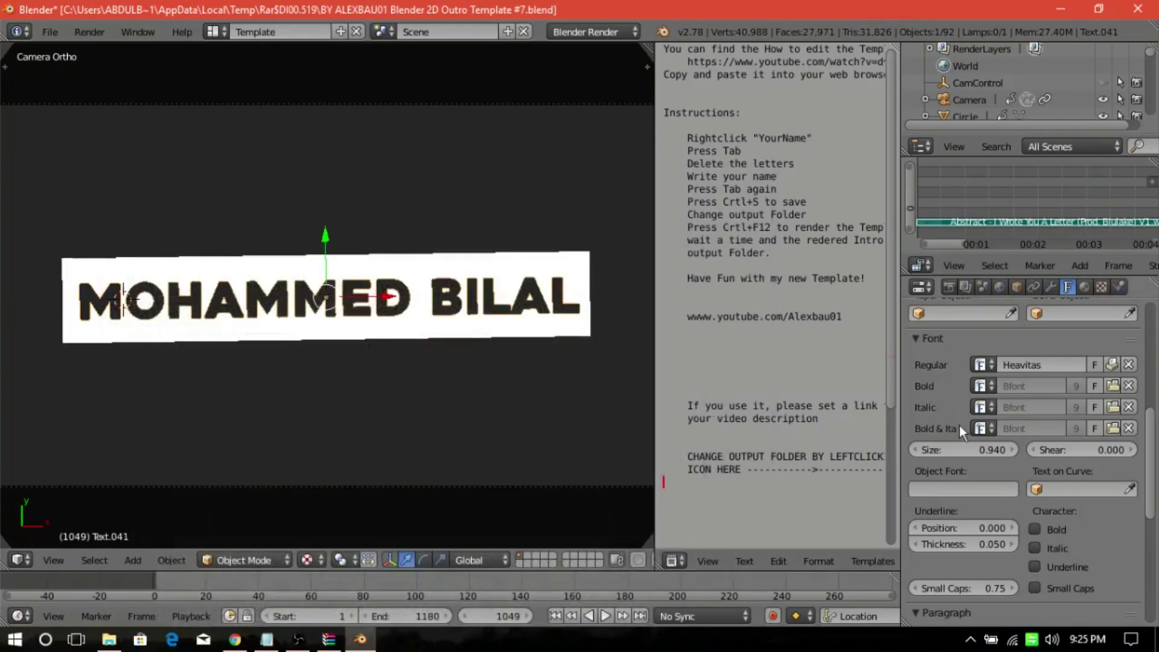
{"action": "left_click", "coordinate": [915, 450]}
{"action": "left_click", "coordinate": [914, 450]}
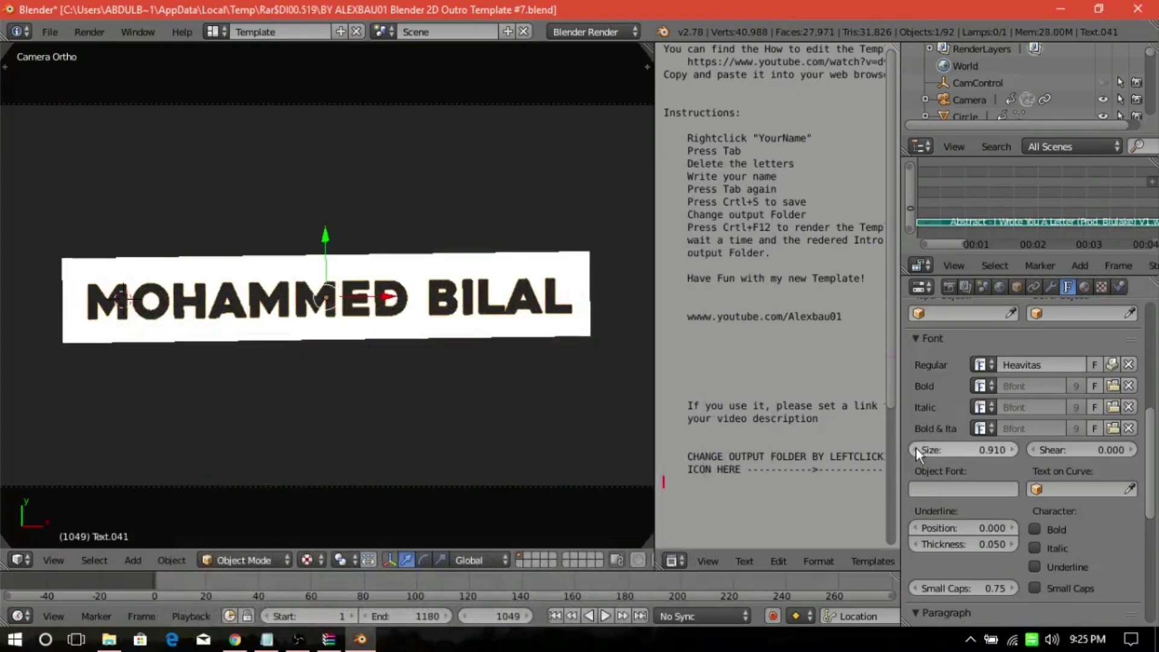
{"action": "left_click", "coordinate": [266, 640]}
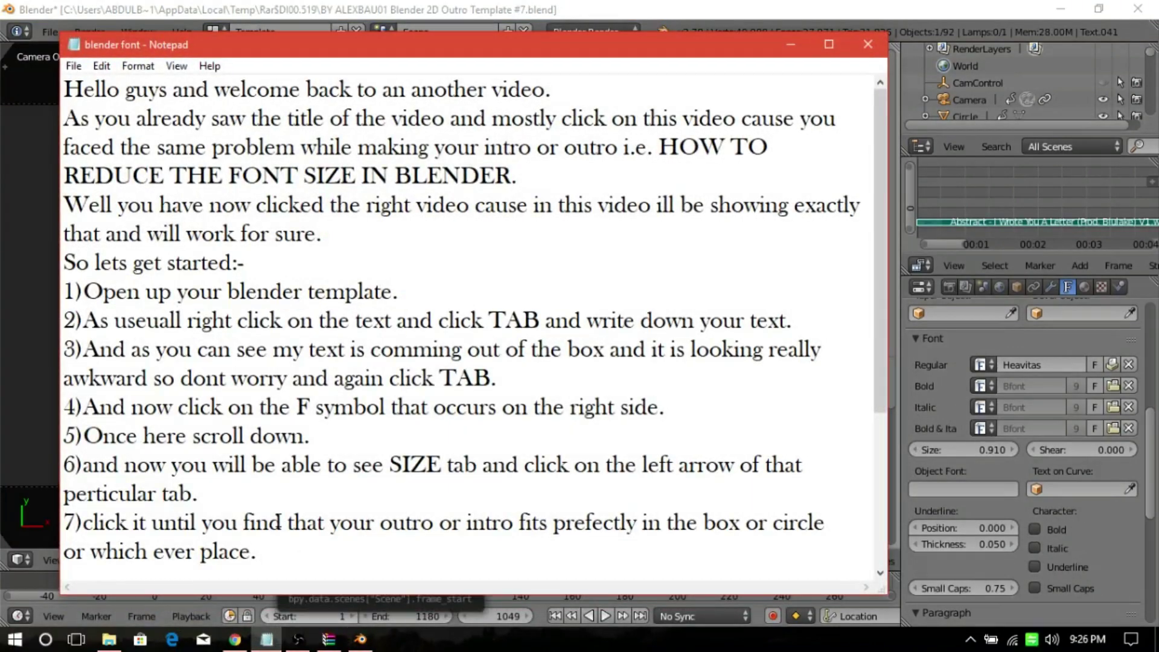
Step: Type notes steps 8 to 10 about rendering the video and the finished result
{"action": "key", "text": "Return"}
{"action": "type", "text": "8)And render your video"}
{"action": "key", "text": "Return"}
{"action": "type", "text": "9)And this is how it looks once done."}
{"action": "key", "text": "Return"}
{"action": "type", "text": "10)As you can see it works perfectly and looks awsome."}
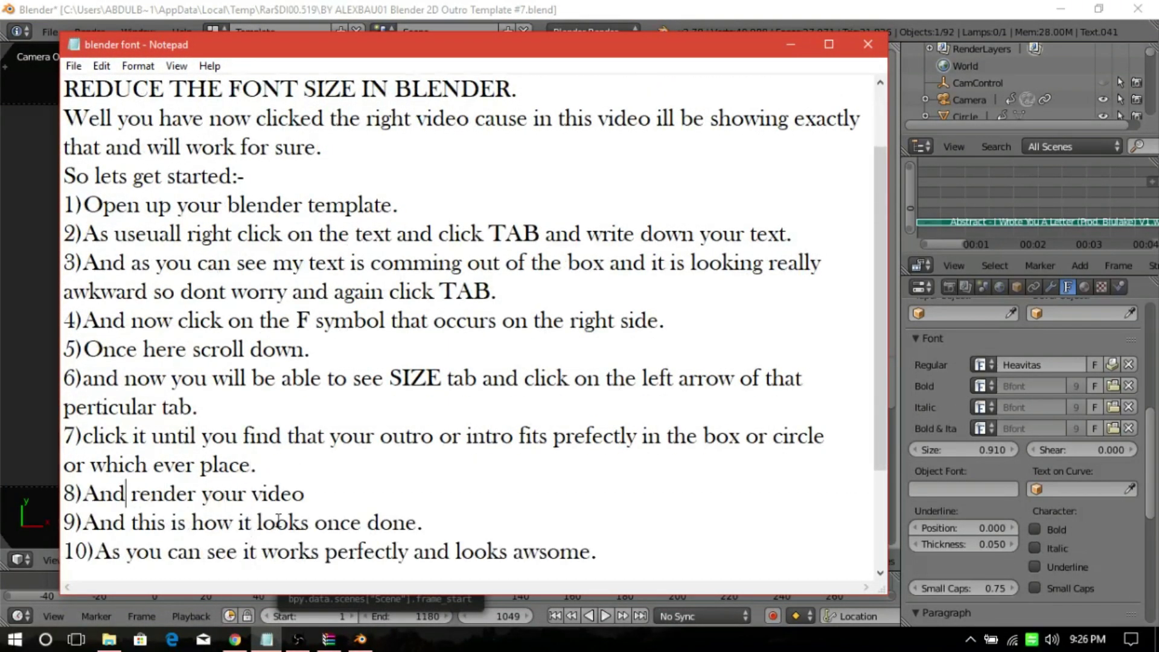
{"action": "type", "text": " now"}
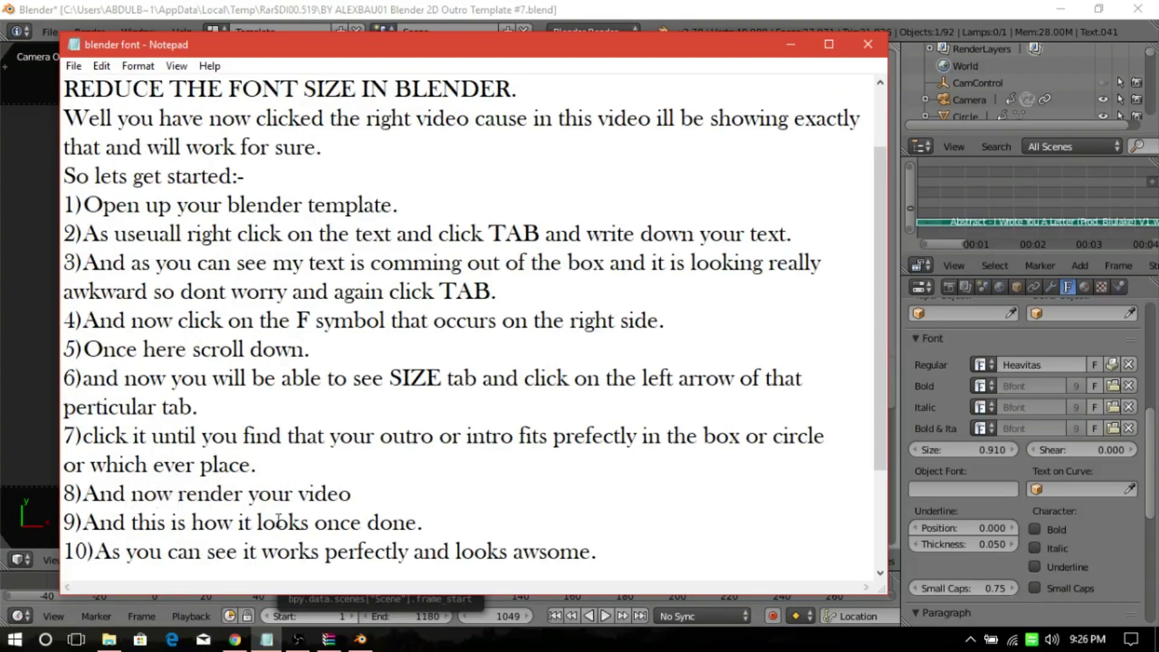
Step: Highlight the start of step 8, 'And now render your video'
{"action": "key", "text": "shift+Right"}
{"action": "key", "text": "shift+Right"}
{"action": "key", "text": "shift+Right"}
{"action": "key", "text": "shift+Right"}
{"action": "key", "text": "shift+Right"}
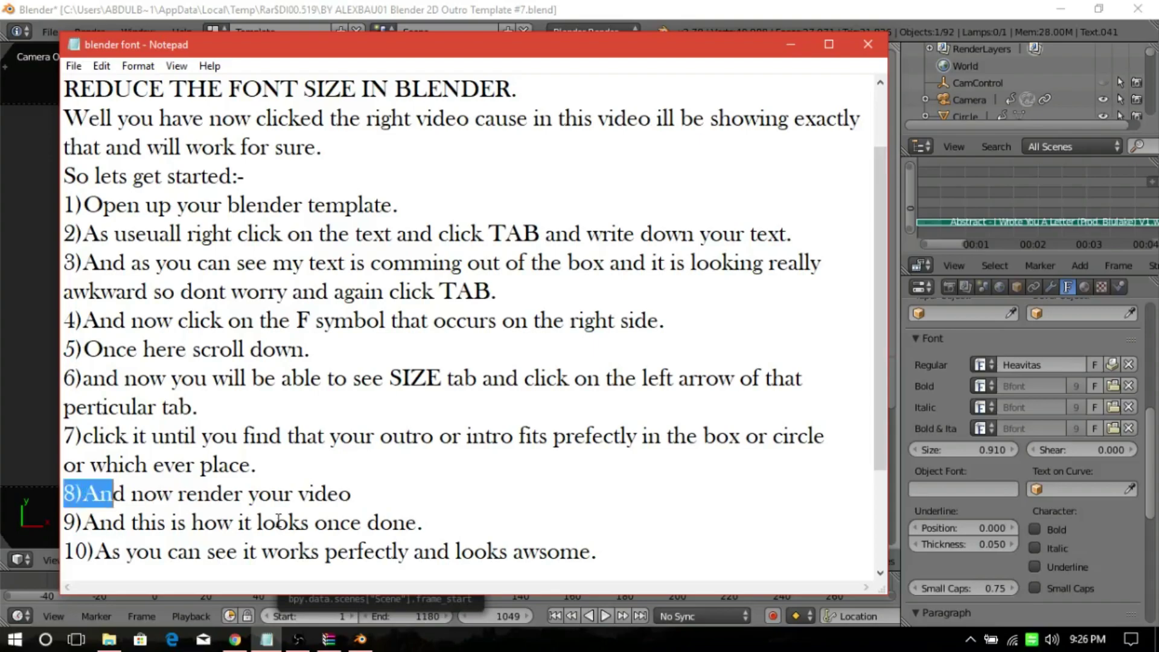
{"action": "key", "text": "shift+Right"}
{"action": "key", "text": "shift+Right"}
{"action": "key", "text": "shift+Right"}
{"action": "key", "text": "shift+Right"}
{"action": "key", "text": "shift+Right"}
{"action": "key", "text": "shift+Right"}
{"action": "key", "text": "shift+Right"}
{"action": "key", "text": "shift+Right"}
{"action": "key", "text": "shift+Right"}
{"action": "key", "text": "shift+Right"}
{"action": "key", "text": "shift+Right"}
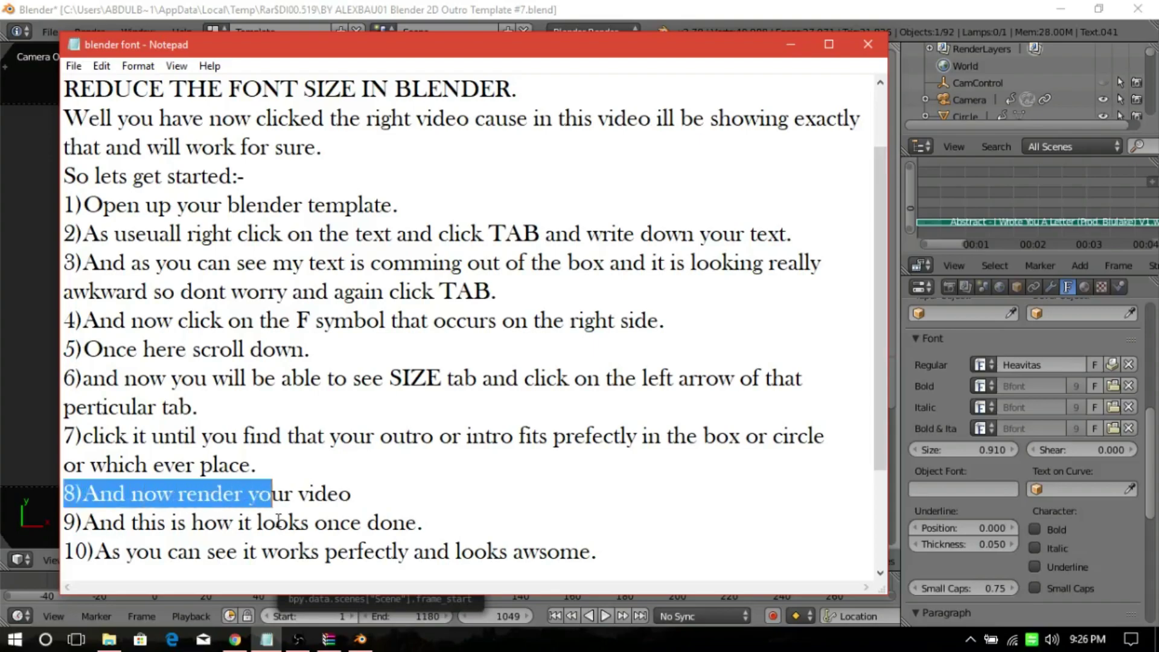
{"action": "key", "text": "shift+Right"}
{"action": "key", "text": "shift+Right"}
{"action": "key", "text": "shift+Right"}
{"action": "key", "text": "shift+Right"}
{"action": "key", "text": "shift+Right"}
{"action": "key", "text": "shift+Right"}
{"action": "key", "text": "shift+Right"}
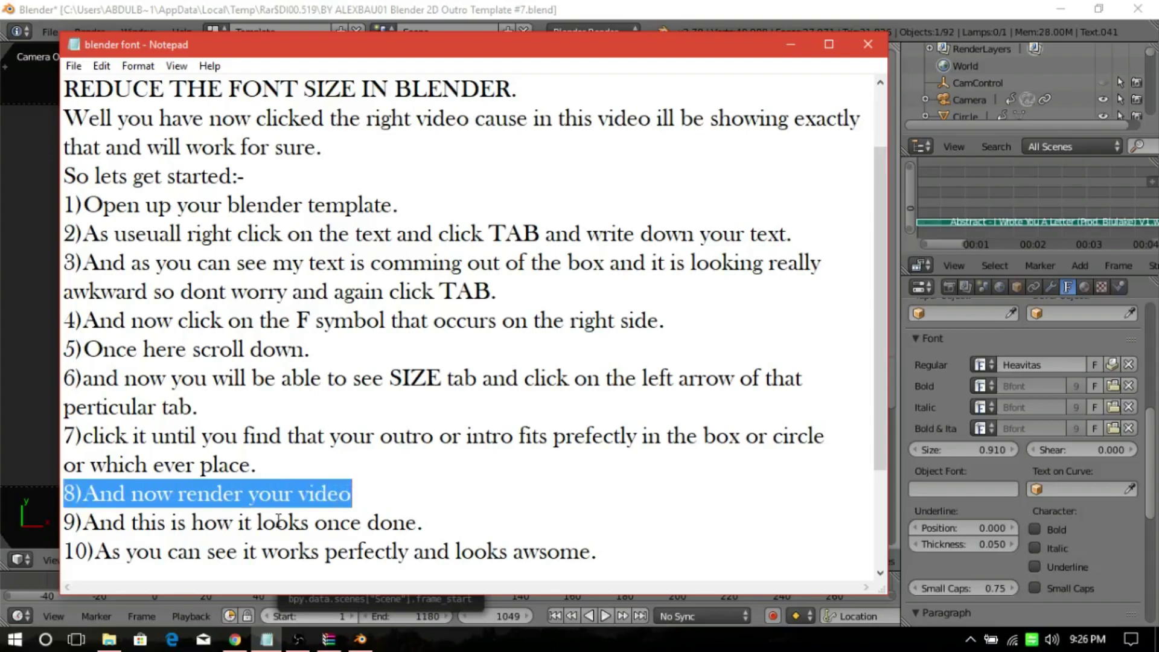
Step: Back in Blender, glance at the render engines, then render the outro as an animation
{"action": "left_click", "coordinate": [790, 44]}
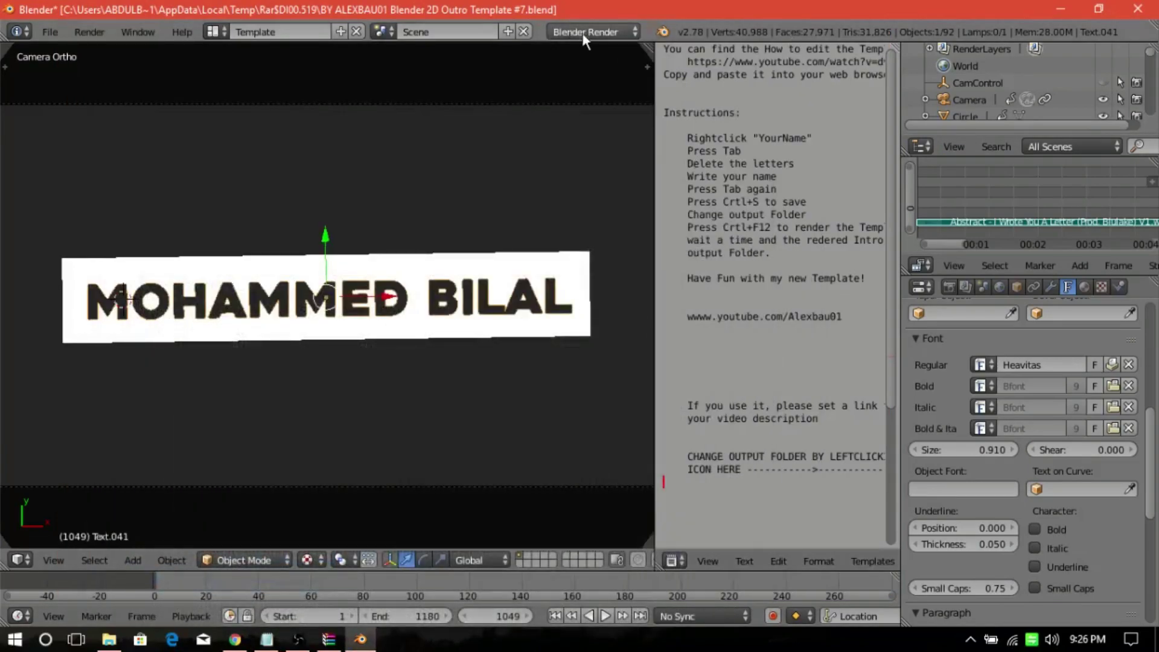
{"action": "left_click", "coordinate": [582, 33]}
{"action": "left_click", "coordinate": [575, 26]}
{"action": "left_click", "coordinate": [88, 29]}
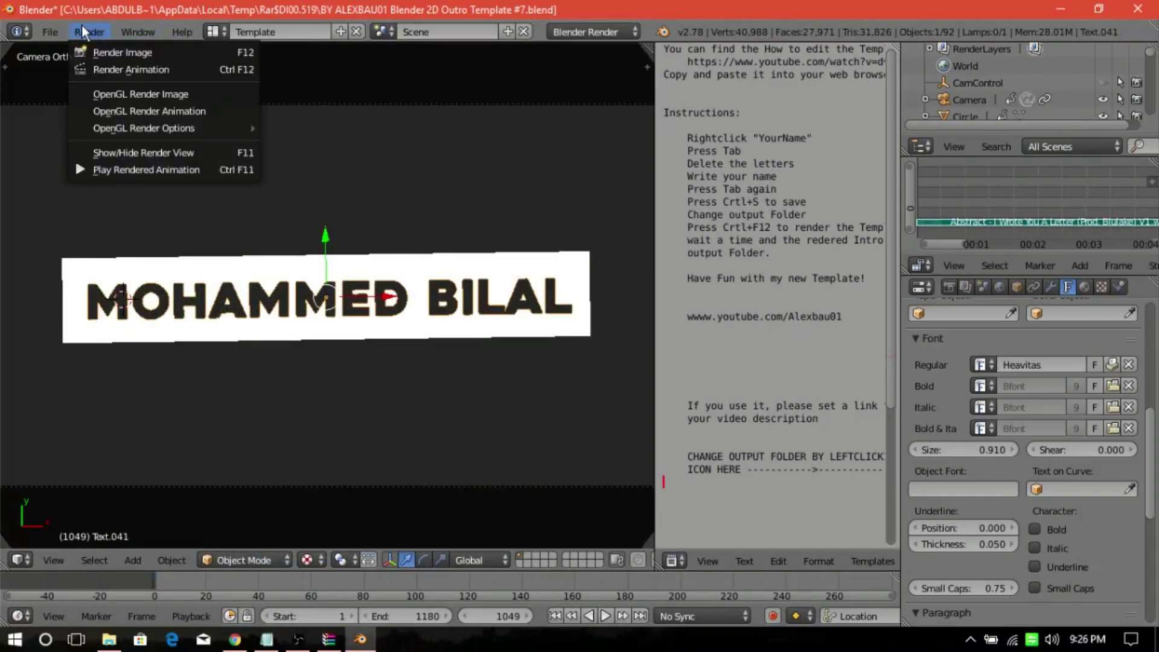
{"action": "left_click", "coordinate": [196, 69]}
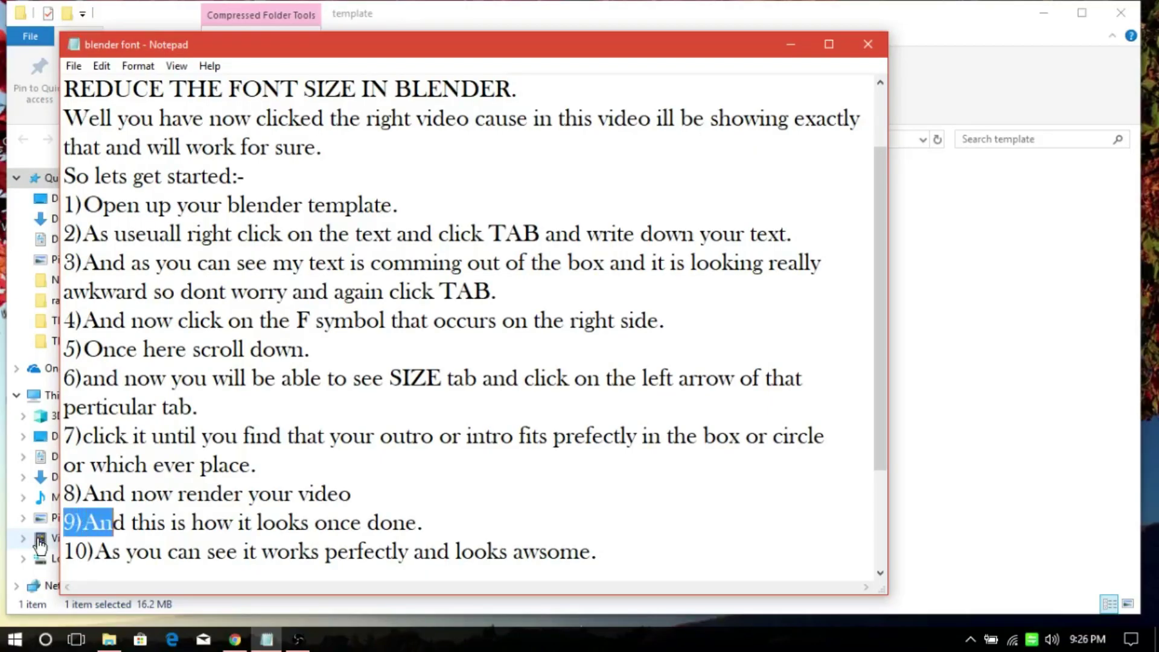
Step: Highlight the step 9 line in the Notepad tutorial notes
{"action": "key", "text": "shift+Right"}
{"action": "key", "text": "shift+Right"}
{"action": "key", "text": "shift+Right"}
{"action": "key", "text": "shift+Right"}
{"action": "key", "text": "shift+Right"}
{"action": "key", "text": "shift+Right"}
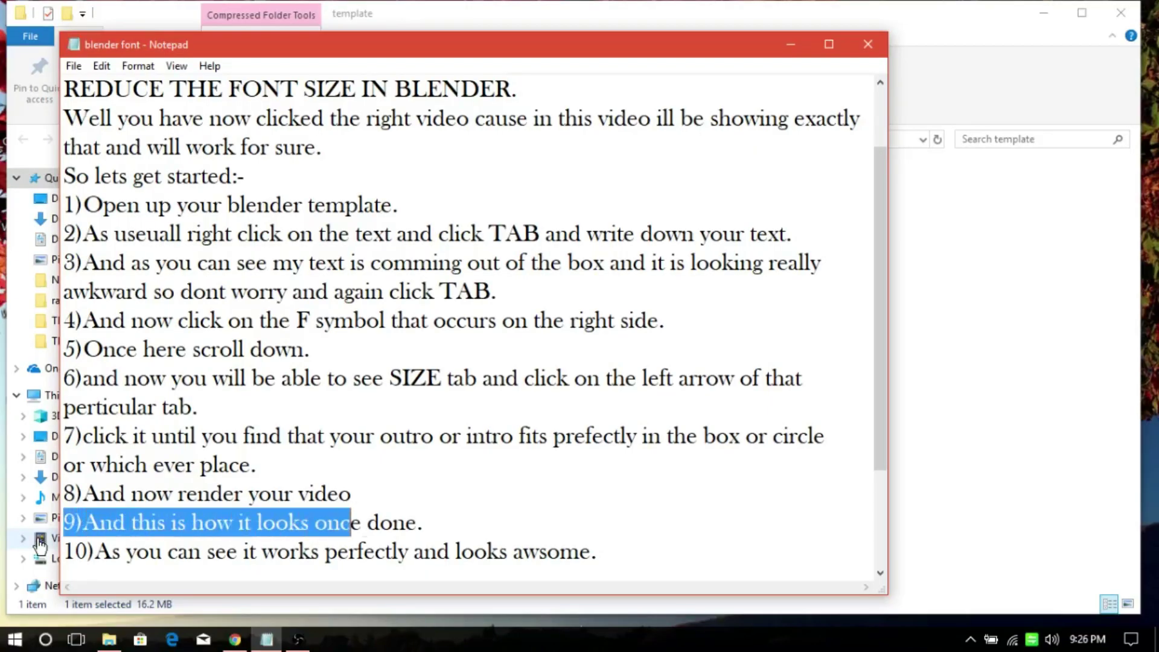
{"action": "key", "text": "shift+Right"}
{"action": "key", "text": "shift+Right"}
{"action": "key", "text": "shift+Right"}
{"action": "key", "text": "shift+Right"}
{"action": "key", "text": "shift+Right"}
{"action": "key", "text": "shift+Right"}
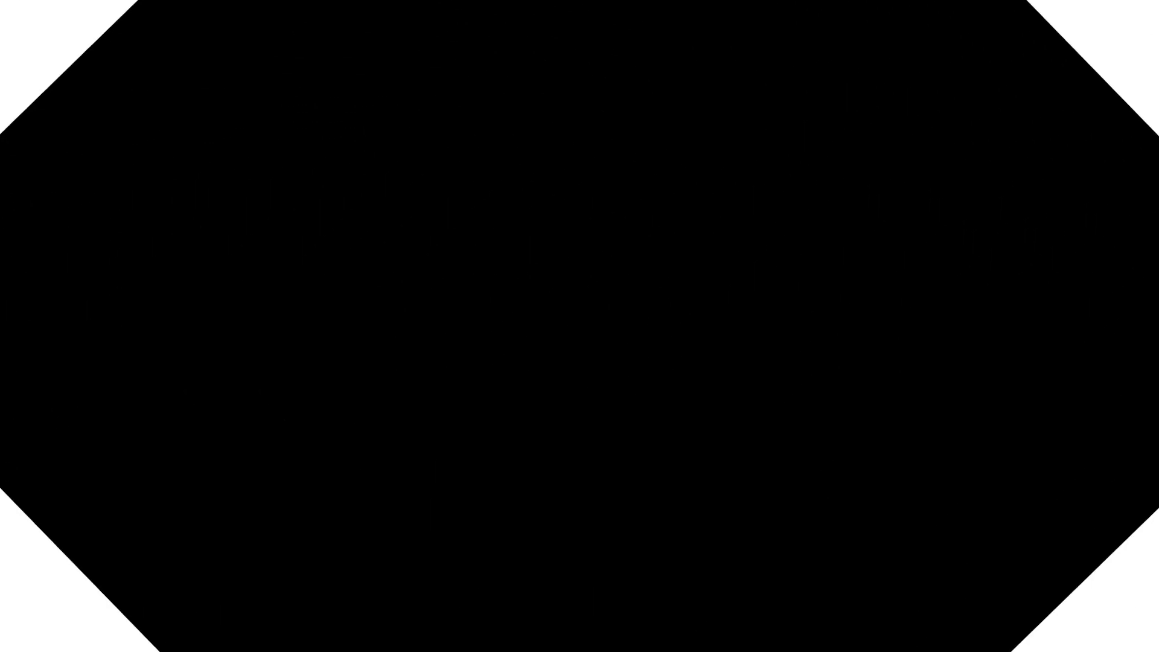
{"action": "key", "text": "shift+Right"}
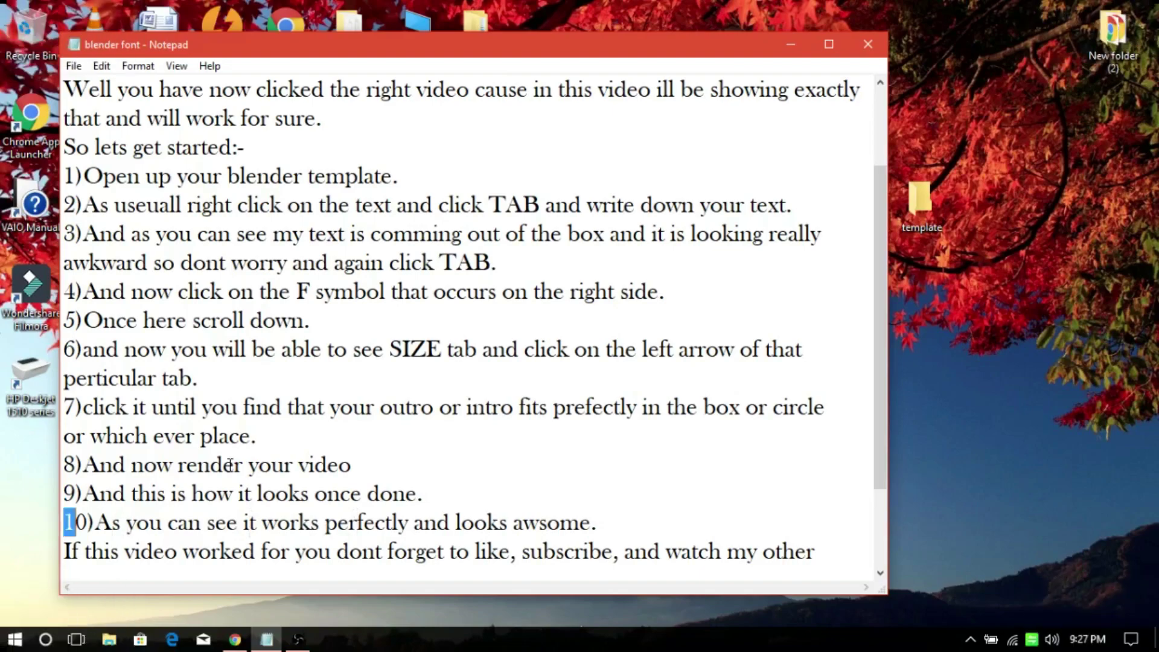
{"action": "key", "text": "shift+Right"}
{"action": "key", "text": "shift+Right"}
{"action": "key", "text": "shift+Right"}
{"action": "key", "text": "shift+Right"}
{"action": "key", "text": "shift+Right"}
{"action": "key", "text": "shift+Right"}
{"action": "key", "text": "shift+Right"}
{"action": "key", "text": "shift+Right"}
{"action": "key", "text": "shift+Right"}
{"action": "key", "text": "shift+Right"}
{"action": "key", "text": "shift+Right"}
{"action": "key", "text": "shift+Right"}
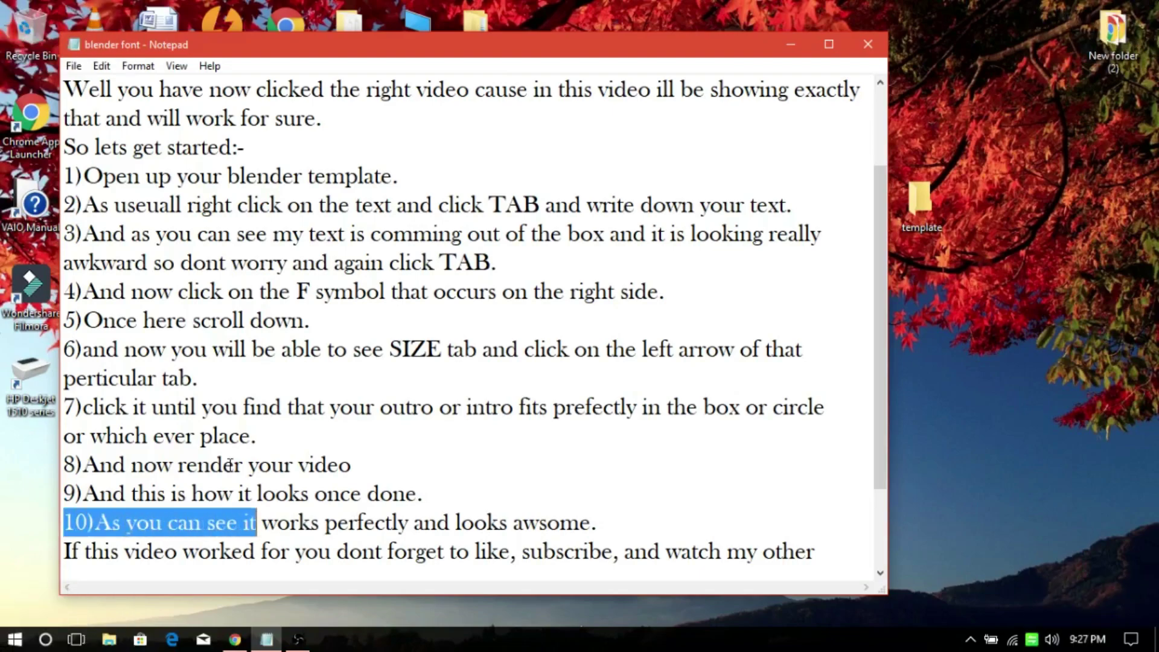
{"action": "key", "text": "shift+Right"}
{"action": "key", "text": "shift+Right"}
{"action": "key", "text": "shift+Right"}
{"action": "key", "text": "shift+Right"}
{"action": "key", "text": "shift+Right"}
{"action": "key", "text": "shift+Right"}
{"action": "key", "text": "shift+Right"}
{"action": "key", "text": "shift+Right"}
{"action": "key", "text": "shift+Right"}
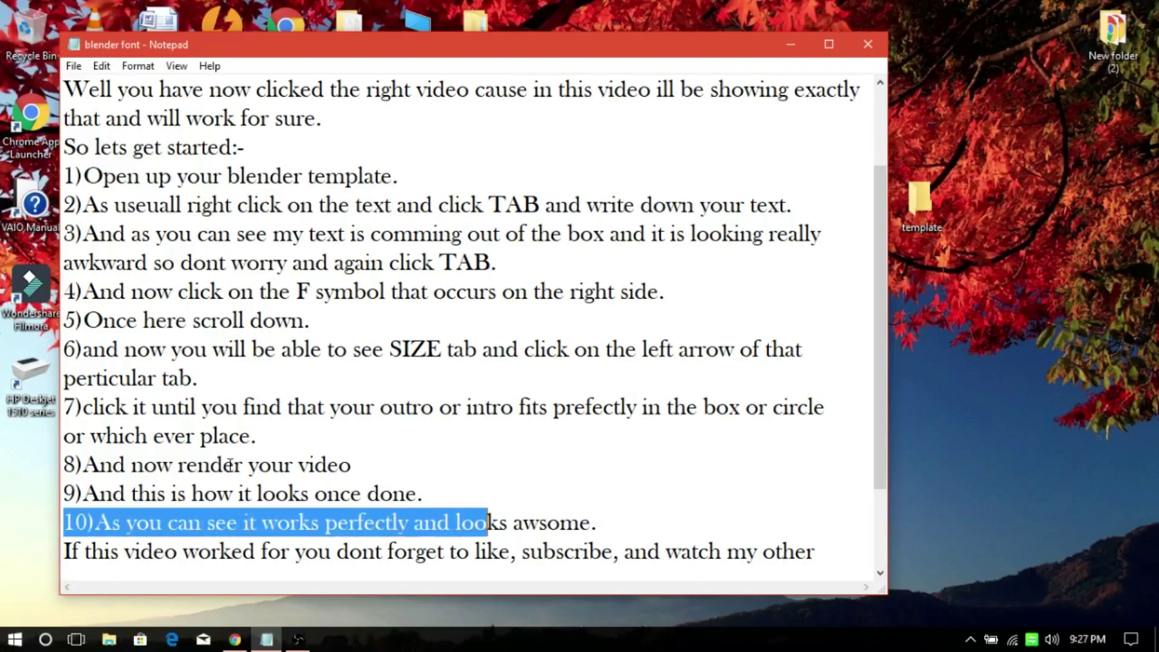
{"action": "key", "text": "shift+Right"}
{"action": "key", "text": "shift+Right"}
{"action": "key", "text": "shift+Right"}
{"action": "key", "text": "shift+Right"}
{"action": "key", "text": "shift+Right"}
{"action": "key", "text": "shift+Right"}
{"action": "key", "text": "shift+Right"}
{"action": "key", "text": "shift+Right"}
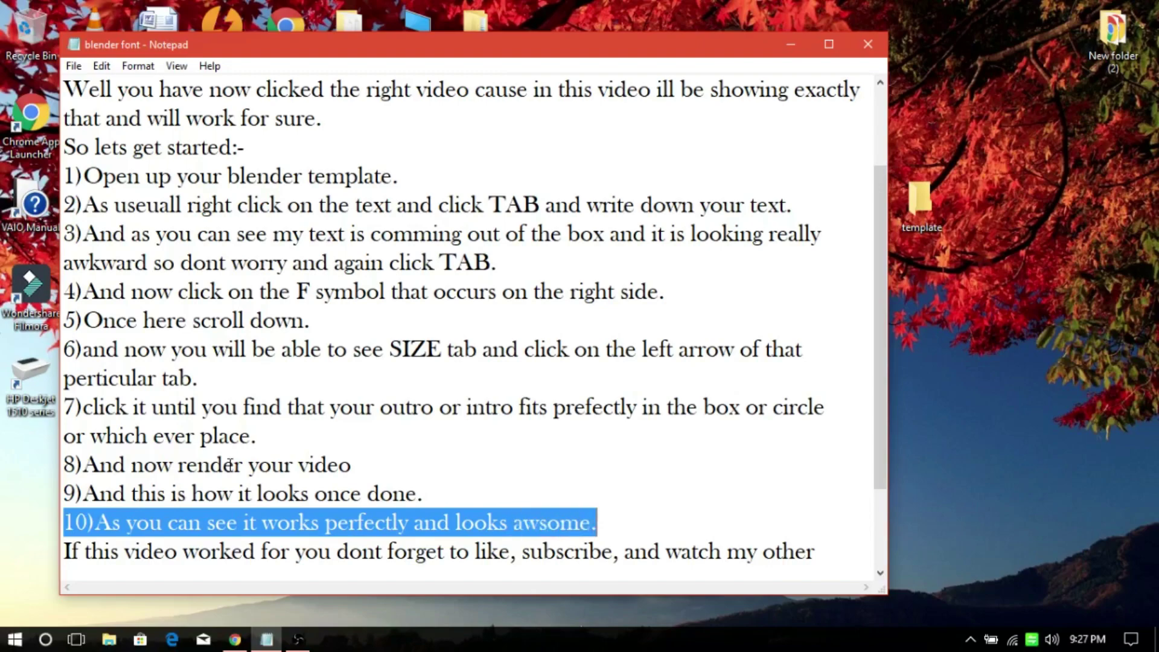
{"action": "key", "text": "Down"}
{"action": "key", "text": "Home"}
{"action": "key", "text": "shift+Right"}
{"action": "key", "text": "shift+Right"}
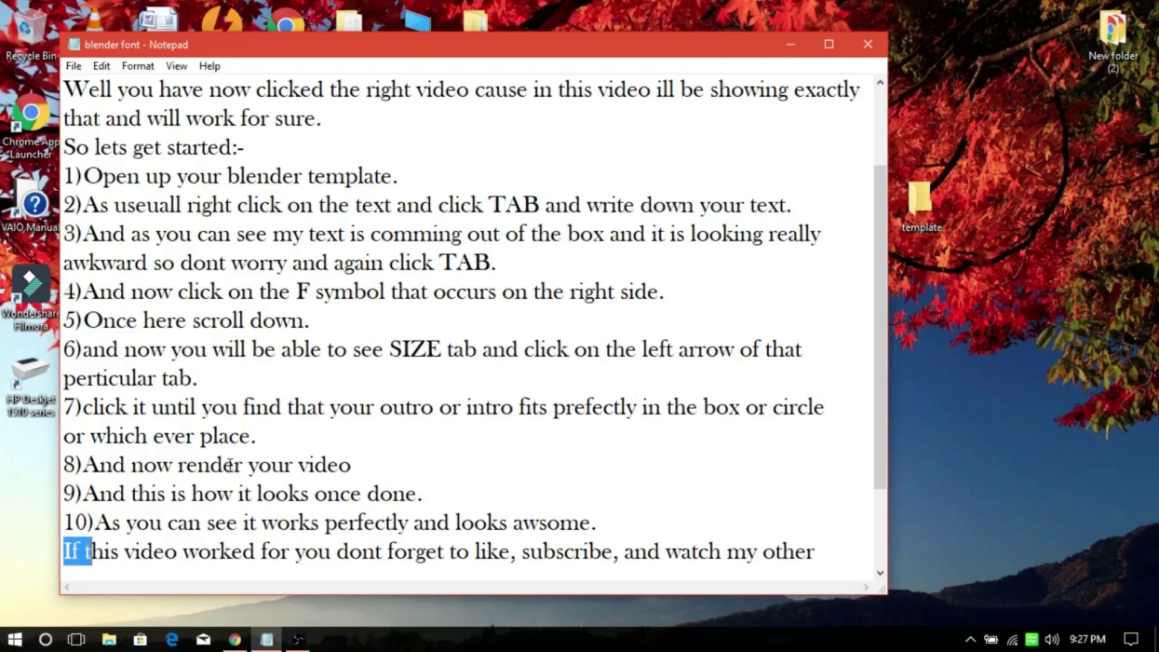
{"action": "key", "text": "shift+Right"}
{"action": "key", "text": "shift+Right"}
{"action": "key", "text": "shift+Right"}
{"action": "key", "text": "shift+Right"}
{"action": "key", "text": "shift+Right"}
{"action": "key", "text": "shift+Right"}
{"action": "key", "text": "shift+Right"}
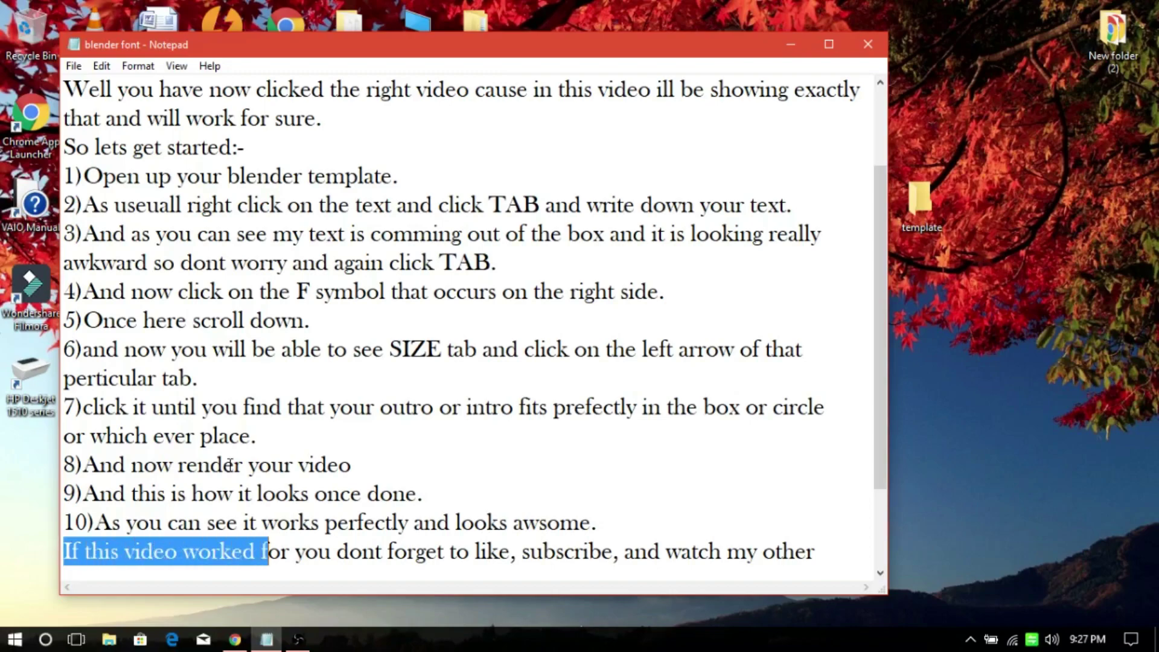
{"action": "key", "text": "shift+Right"}
{"action": "key", "text": "shift+Right"}
{"action": "key", "text": "shift+Right"}
{"action": "key", "text": "shift+Right"}
{"action": "key", "text": "shift+Right"}
{"action": "key", "text": "shift+Right"}
{"action": "key", "text": "shift+Right"}
{"action": "key", "text": "shift+Right"}
{"action": "key", "text": "shift+Right"}
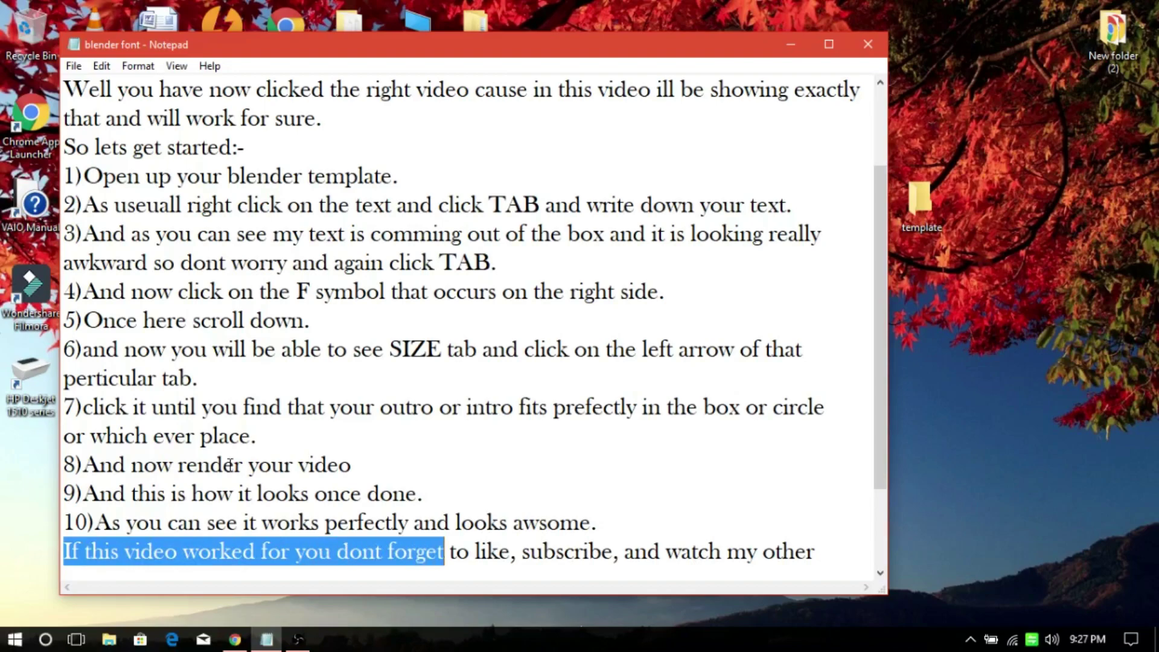
{"action": "key", "text": "shift+Right"}
{"action": "key", "text": "shift+Right"}
{"action": "key", "text": "shift+Right"}
{"action": "key", "text": "shift+Right"}
{"action": "key", "text": "shift+Right"}
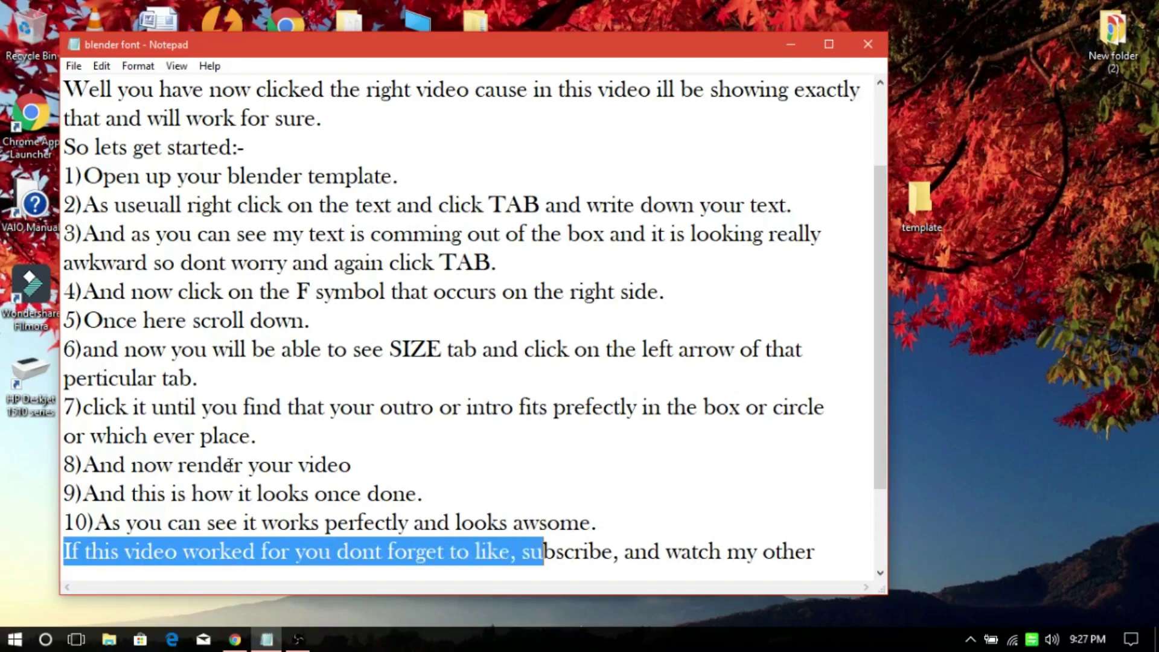
{"action": "key", "text": "shift+Right"}
{"action": "key", "text": "shift+Right"}
{"action": "key", "text": "shift+Right"}
{"action": "key", "text": "shift+Right"}
{"action": "key", "text": "shift+Right"}
{"action": "key", "text": "shift+Right"}
{"action": "key", "text": "shift+Right"}
{"action": "key", "text": "shift+Right"}
{"action": "key", "text": "shift+Right"}
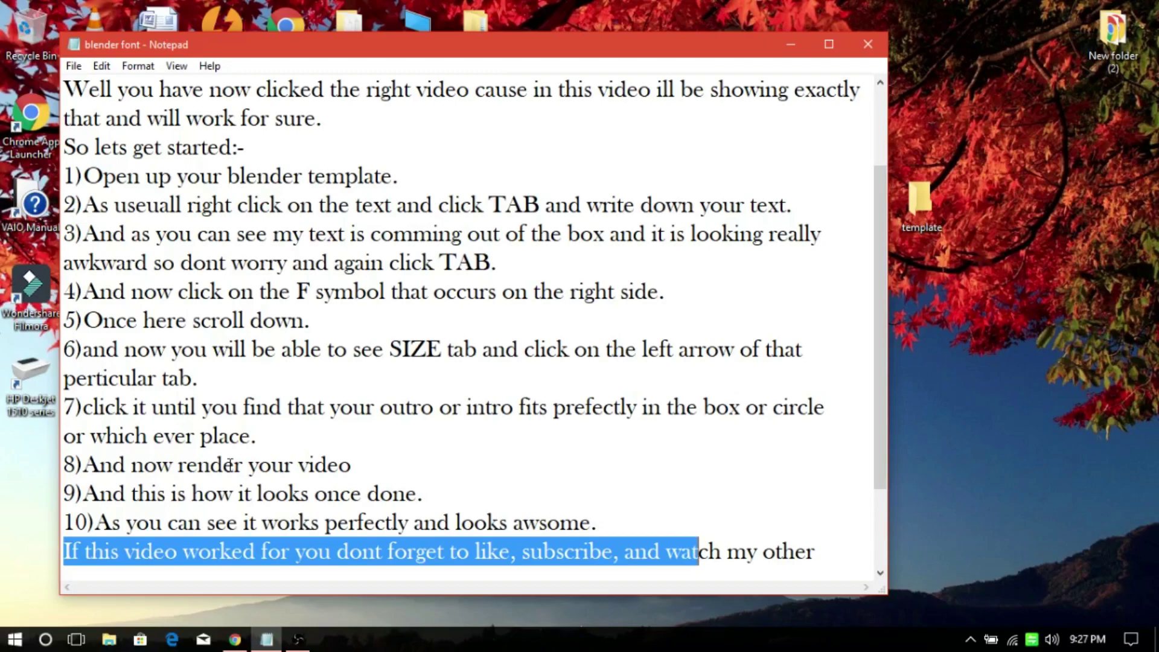
{"action": "key", "text": "shift+Right"}
{"action": "key", "text": "shift+Right"}
{"action": "key", "text": "shift+Right"}
{"action": "key", "text": "shift+Right"}
{"action": "key", "text": "shift+Right"}
{"action": "key", "text": "shift+Right"}
{"action": "key", "text": "shift+Right"}
{"action": "key", "text": "shift+Right"}
{"action": "key", "text": "shift+Right"}
{"action": "key", "text": "shift+Right"}
{"action": "key", "text": "shift+Right"}
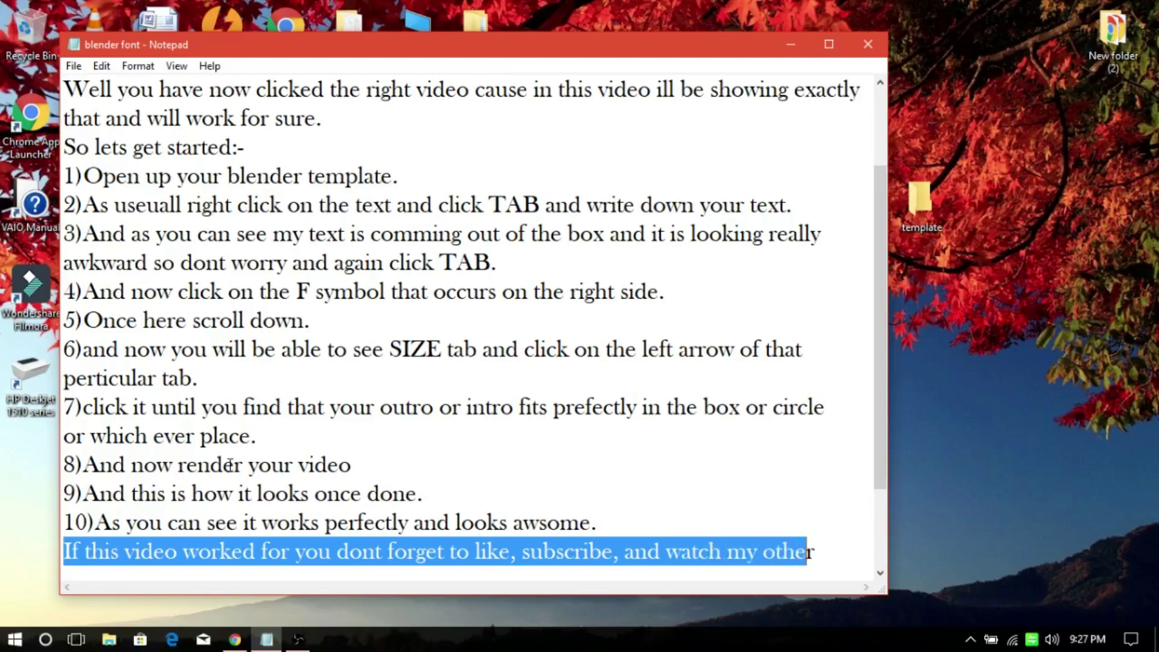
{"action": "key", "text": "Down"}
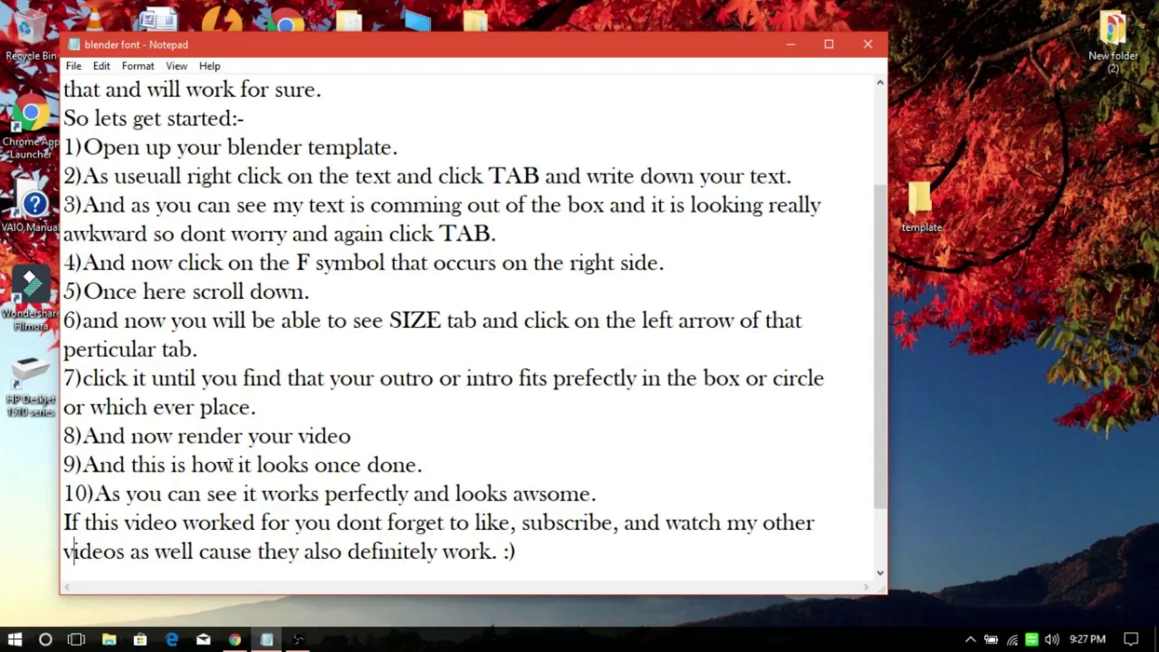
{"action": "key", "text": "shift+Right"}
{"action": "key", "text": "shift+Right"}
{"action": "key", "text": "shift+Right"}
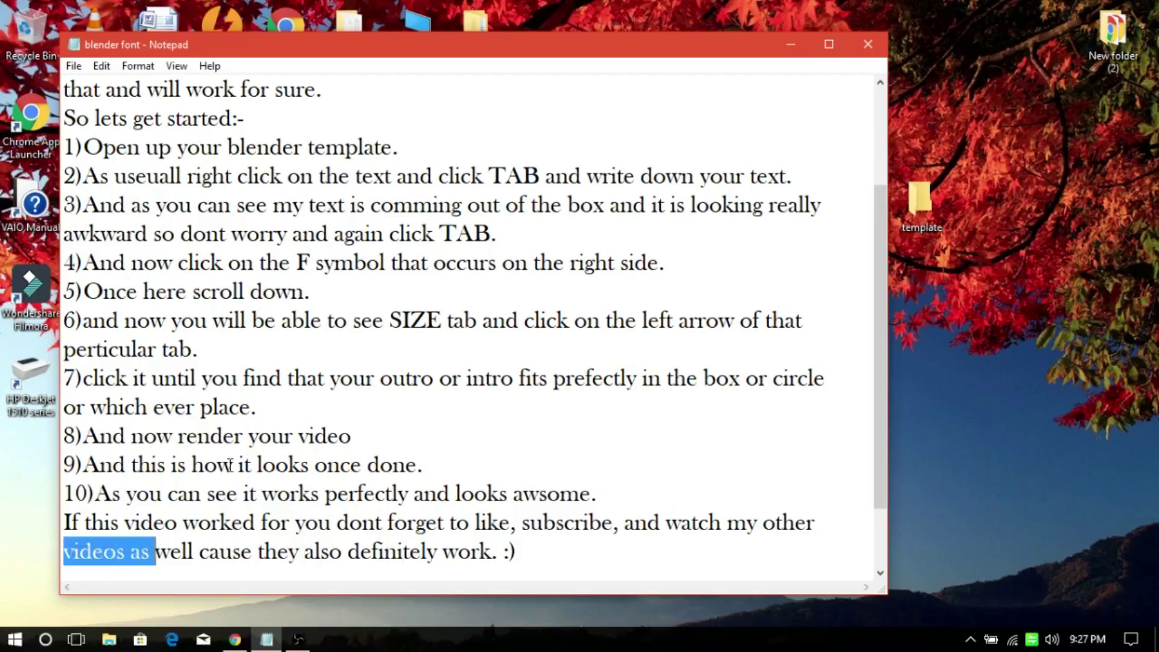
{"action": "key", "text": "shift+Right"}
{"action": "key", "text": "shift+Right"}
{"action": "key", "text": "shift+Right"}
{"action": "key", "text": "shift+Right"}
{"action": "key", "text": "shift+Right"}
{"action": "key", "text": "shift+Right"}
{"action": "key", "text": "shift+Right"}
{"action": "key", "text": "shift+Right"}
{"action": "key", "text": "shift+Right"}
{"action": "key", "text": "shift+Right"}
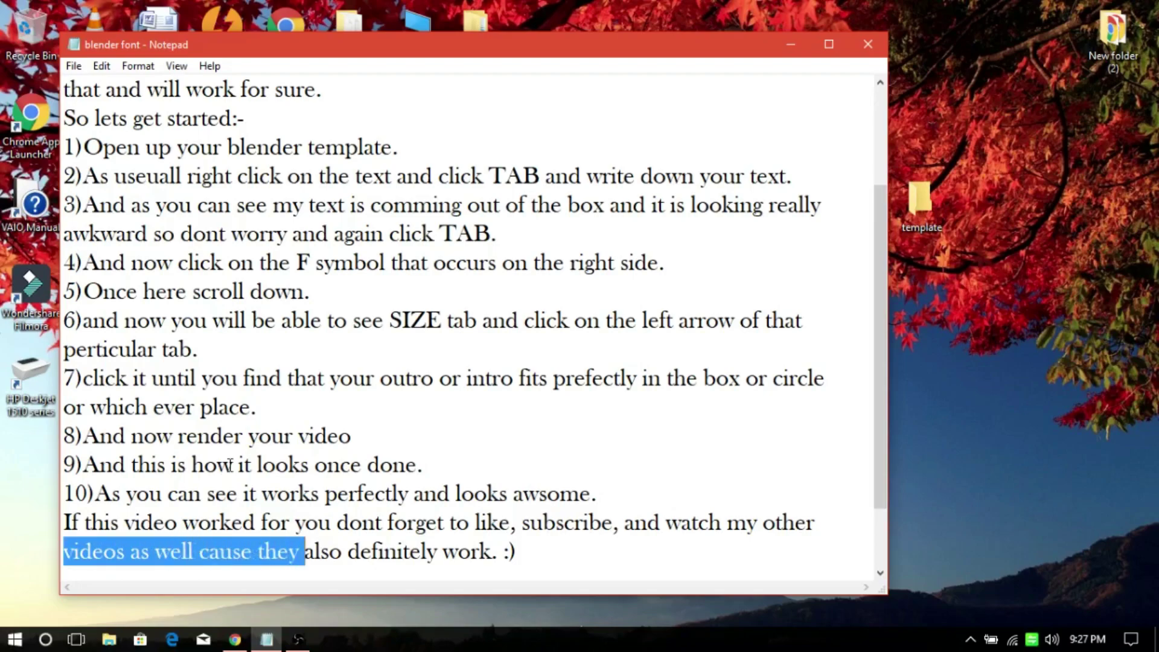
{"action": "key", "text": "shift+Right"}
{"action": "key", "text": "shift+Right"}
{"action": "key", "text": "shift+Right"}
{"action": "key", "text": "shift+Right"}
{"action": "key", "text": "shift+Right"}
{"action": "key", "text": "shift+Right"}
{"action": "key", "text": "shift+Right"}
{"action": "key", "text": "shift+Right"}
{"action": "key", "text": "shift+Right"}
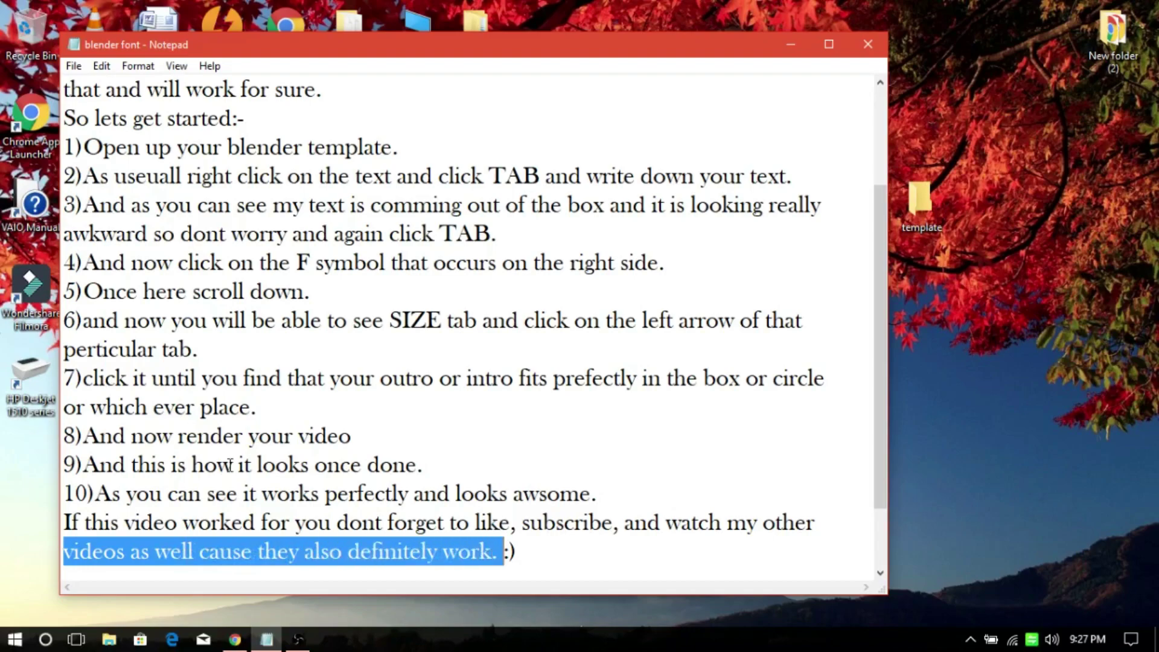